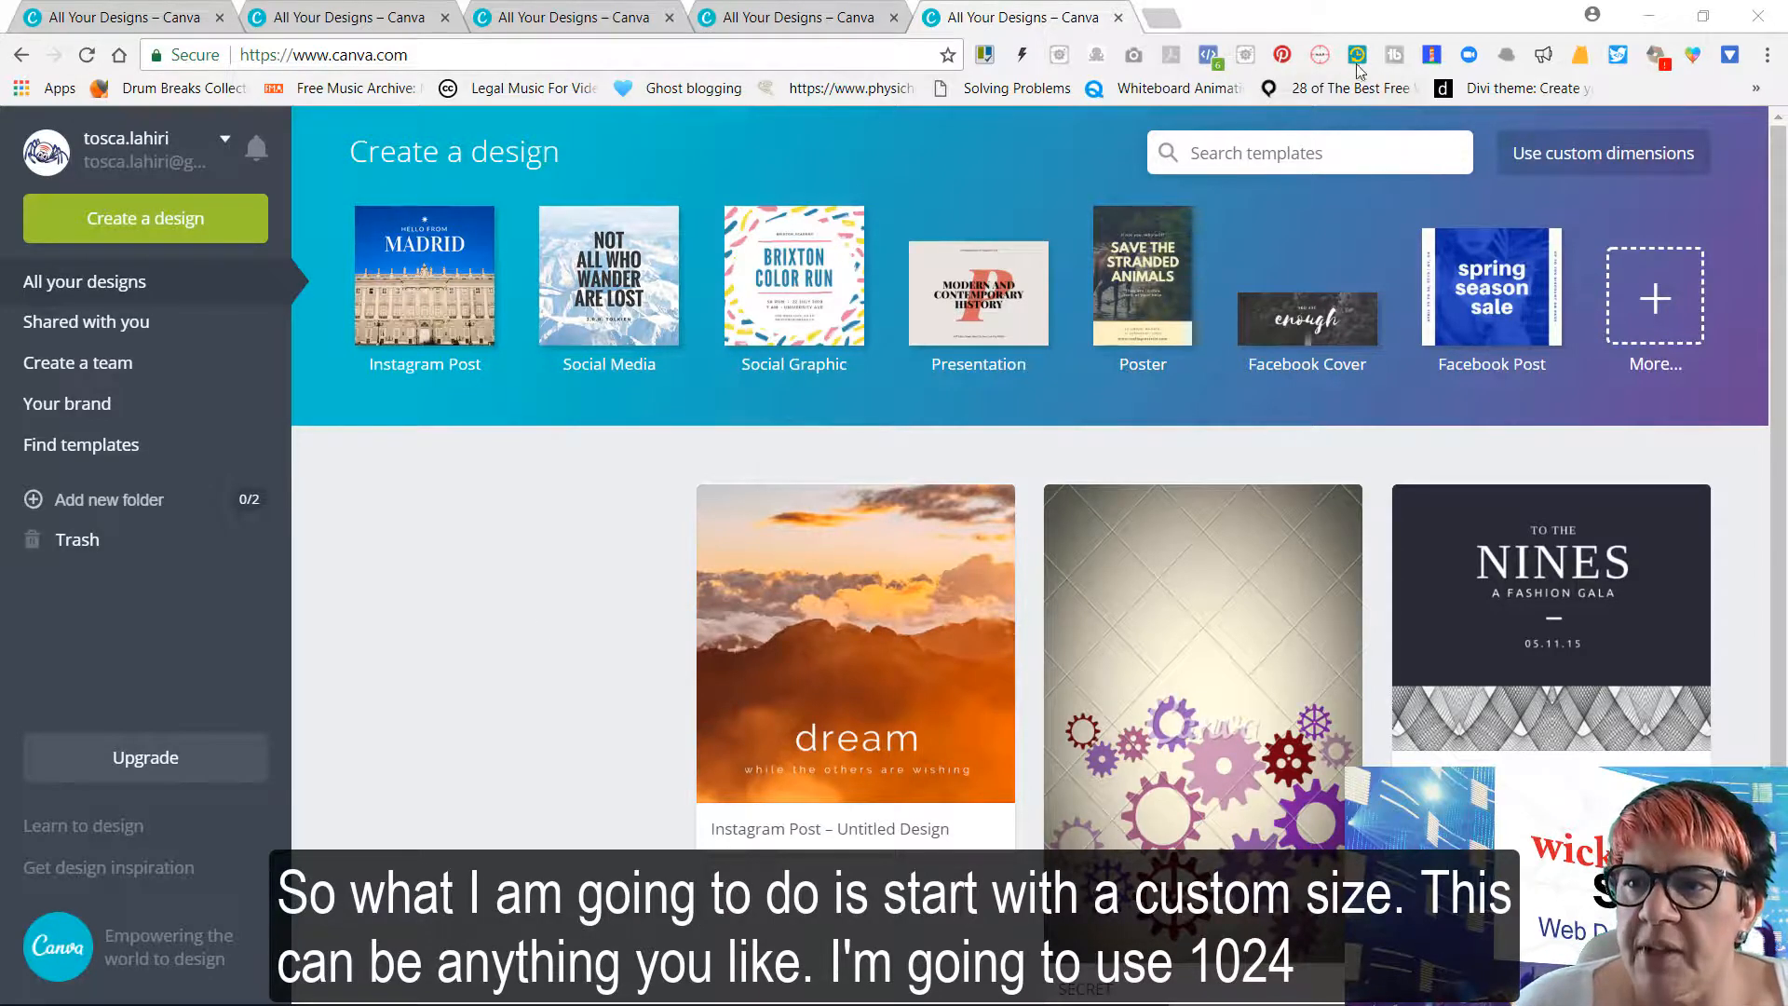
Create a custom-size design of 1024 × 607 px and apply the layout with a single full-page image
click(1621, 160)
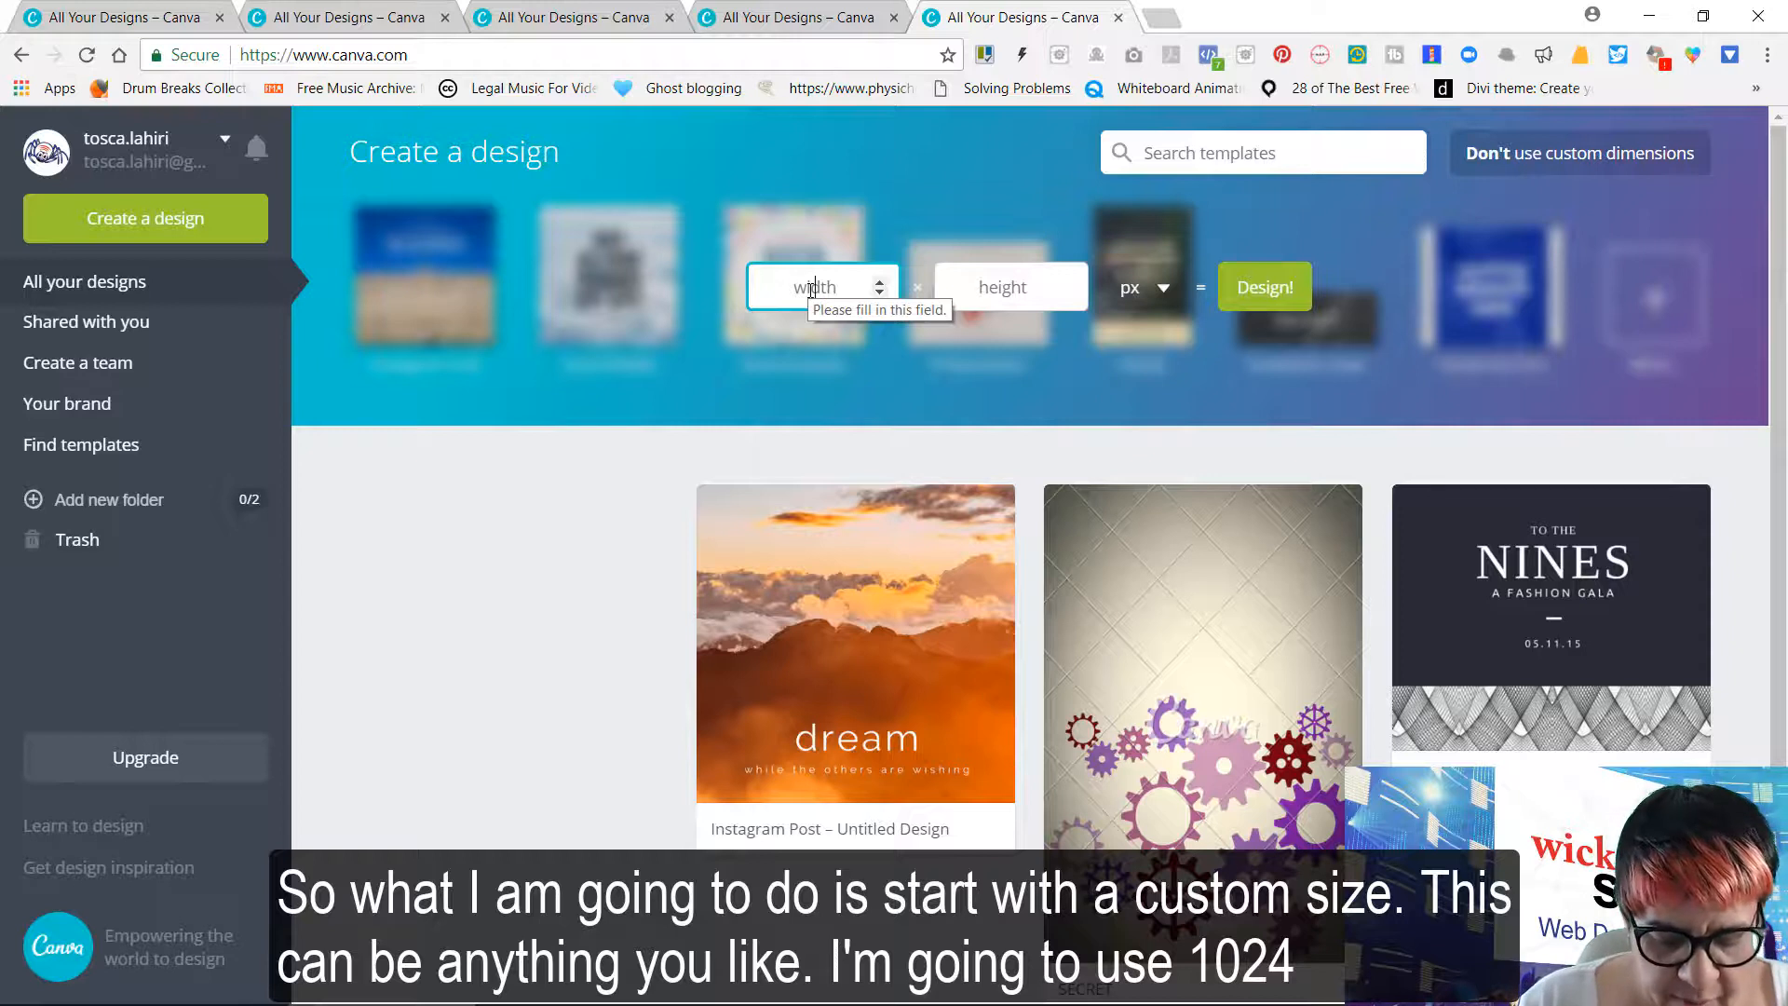
text(1024)
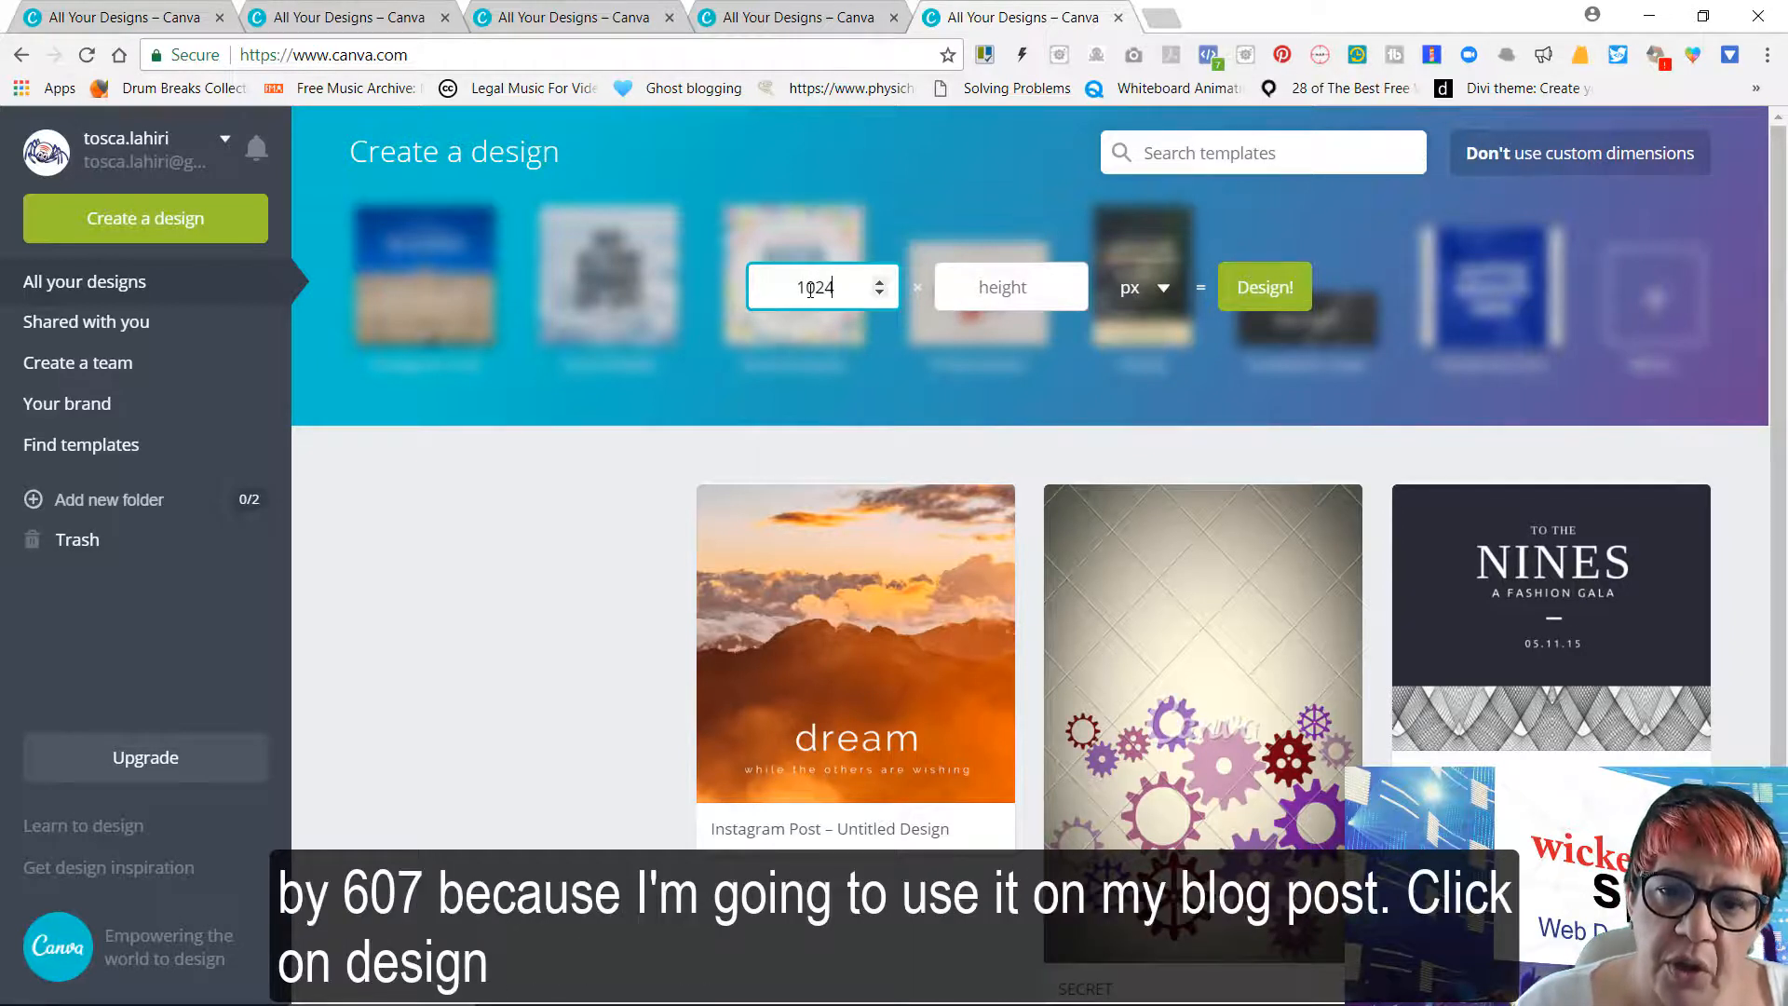
key(Tab)
text(6)
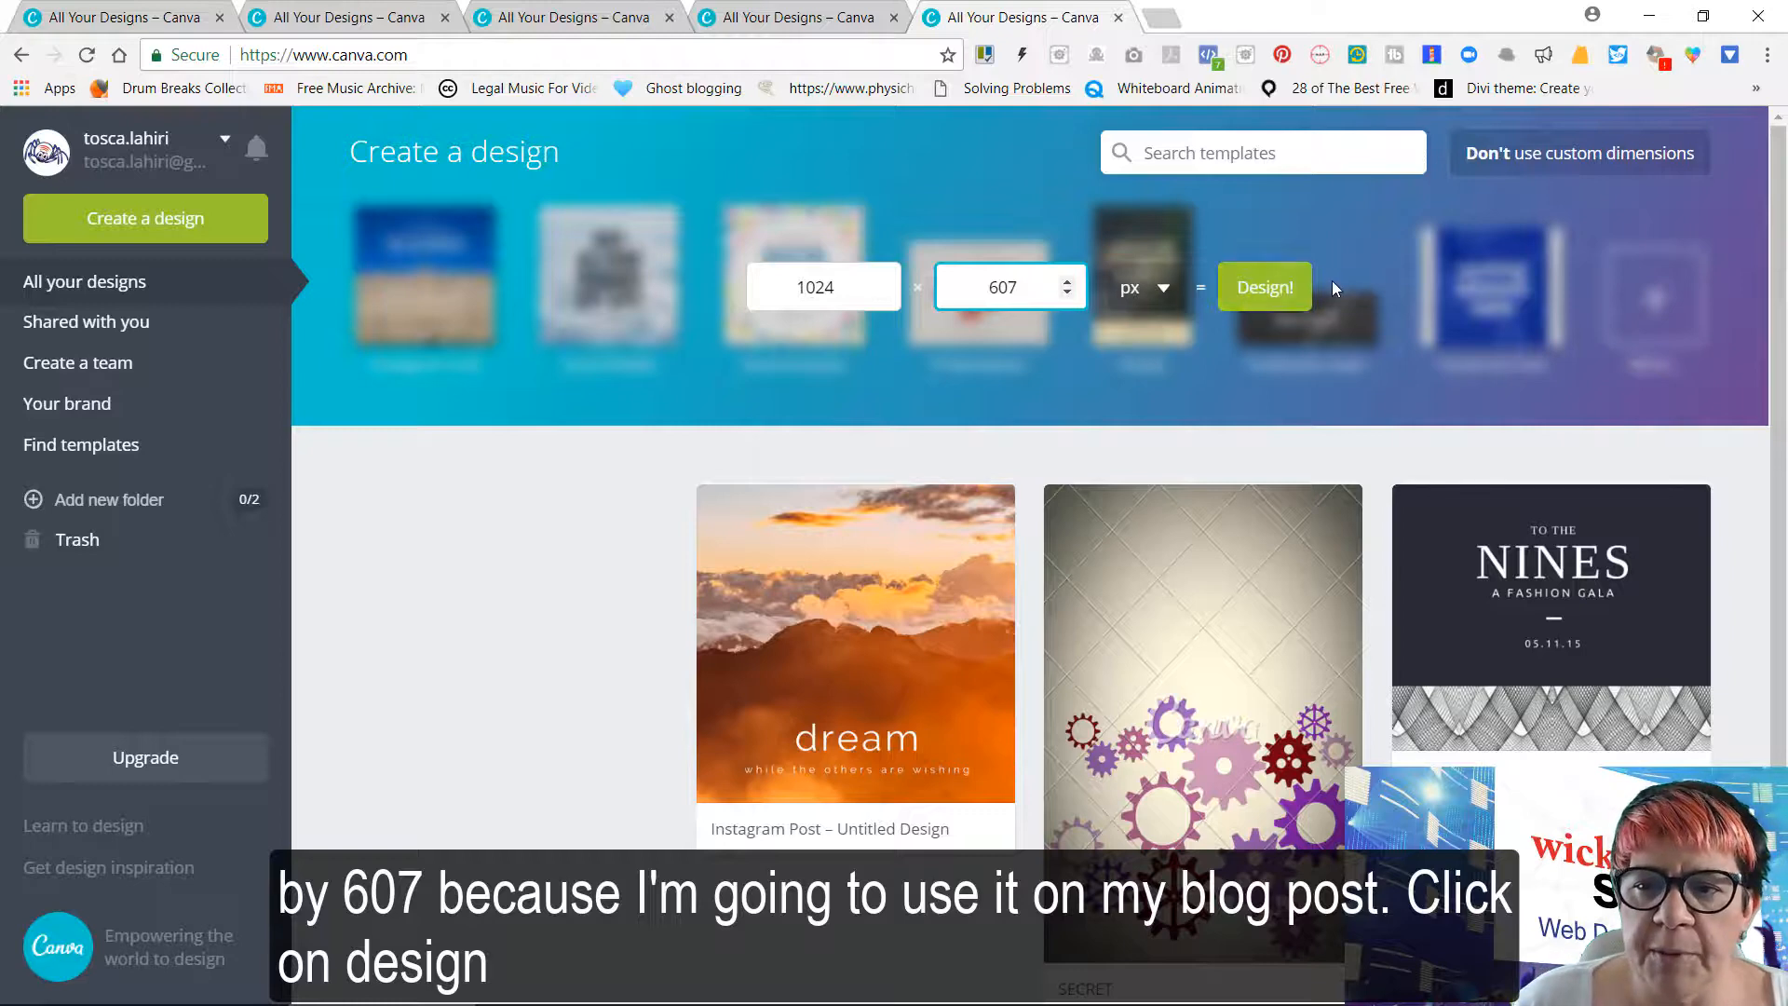
click(1263, 289)
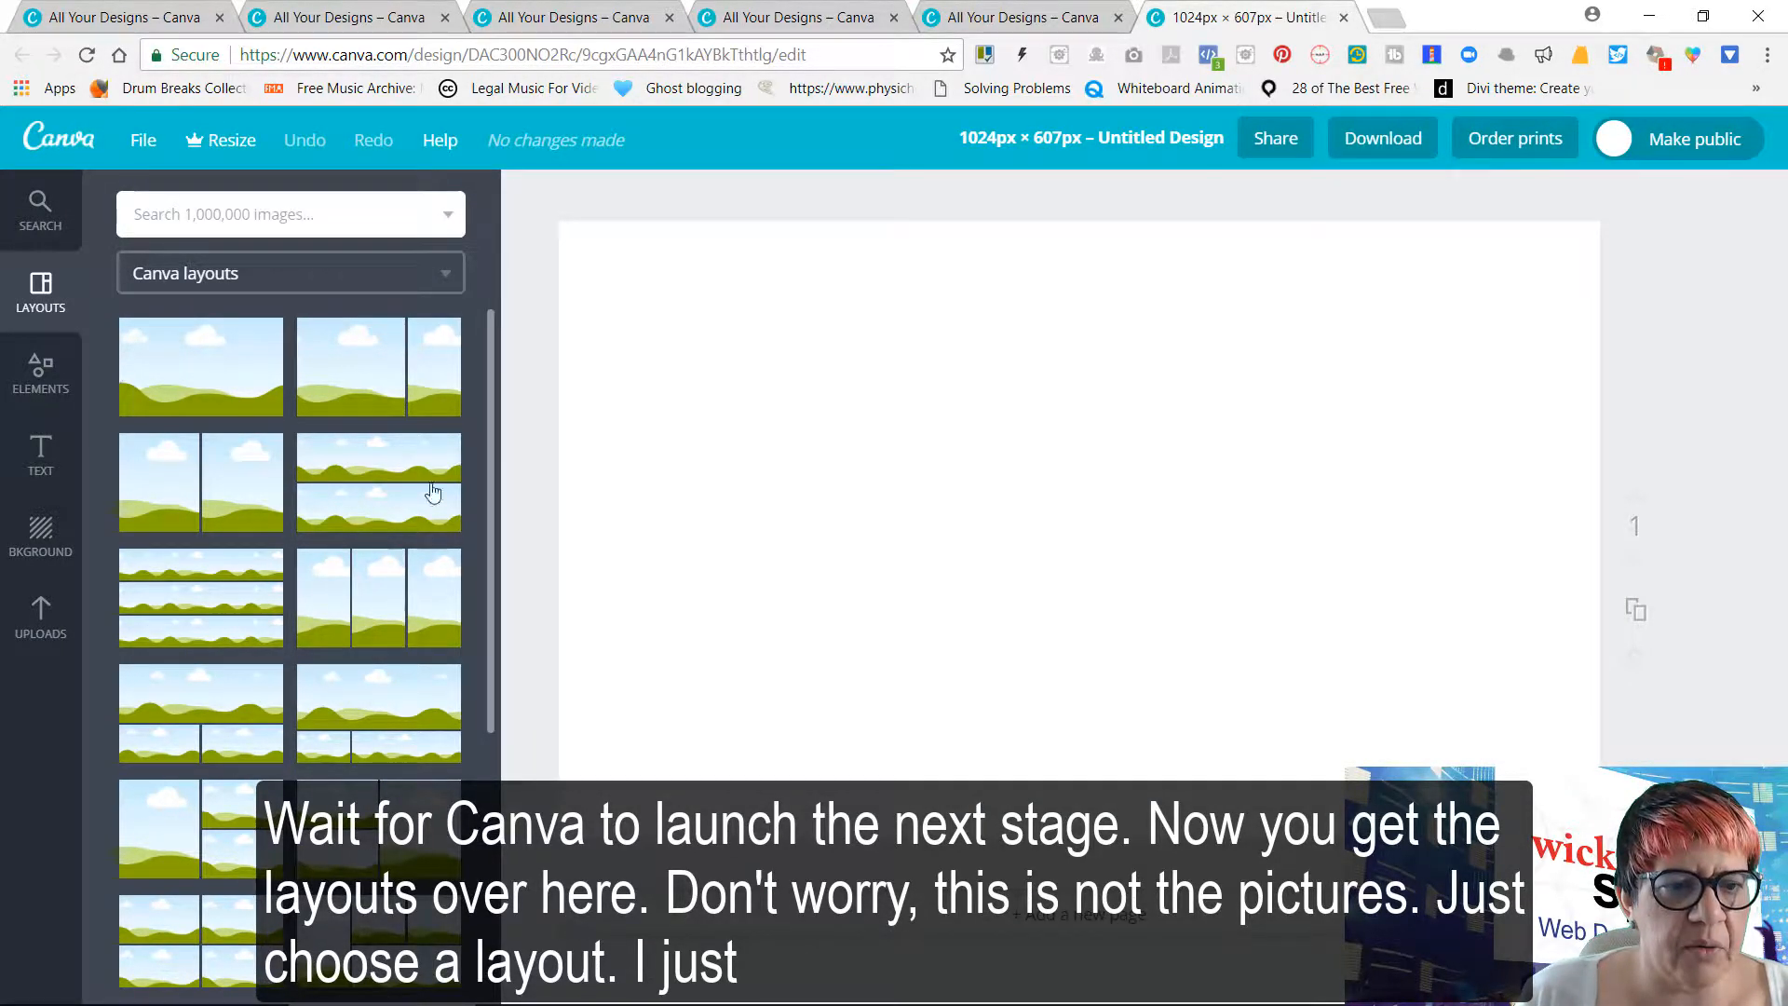
click(208, 376)
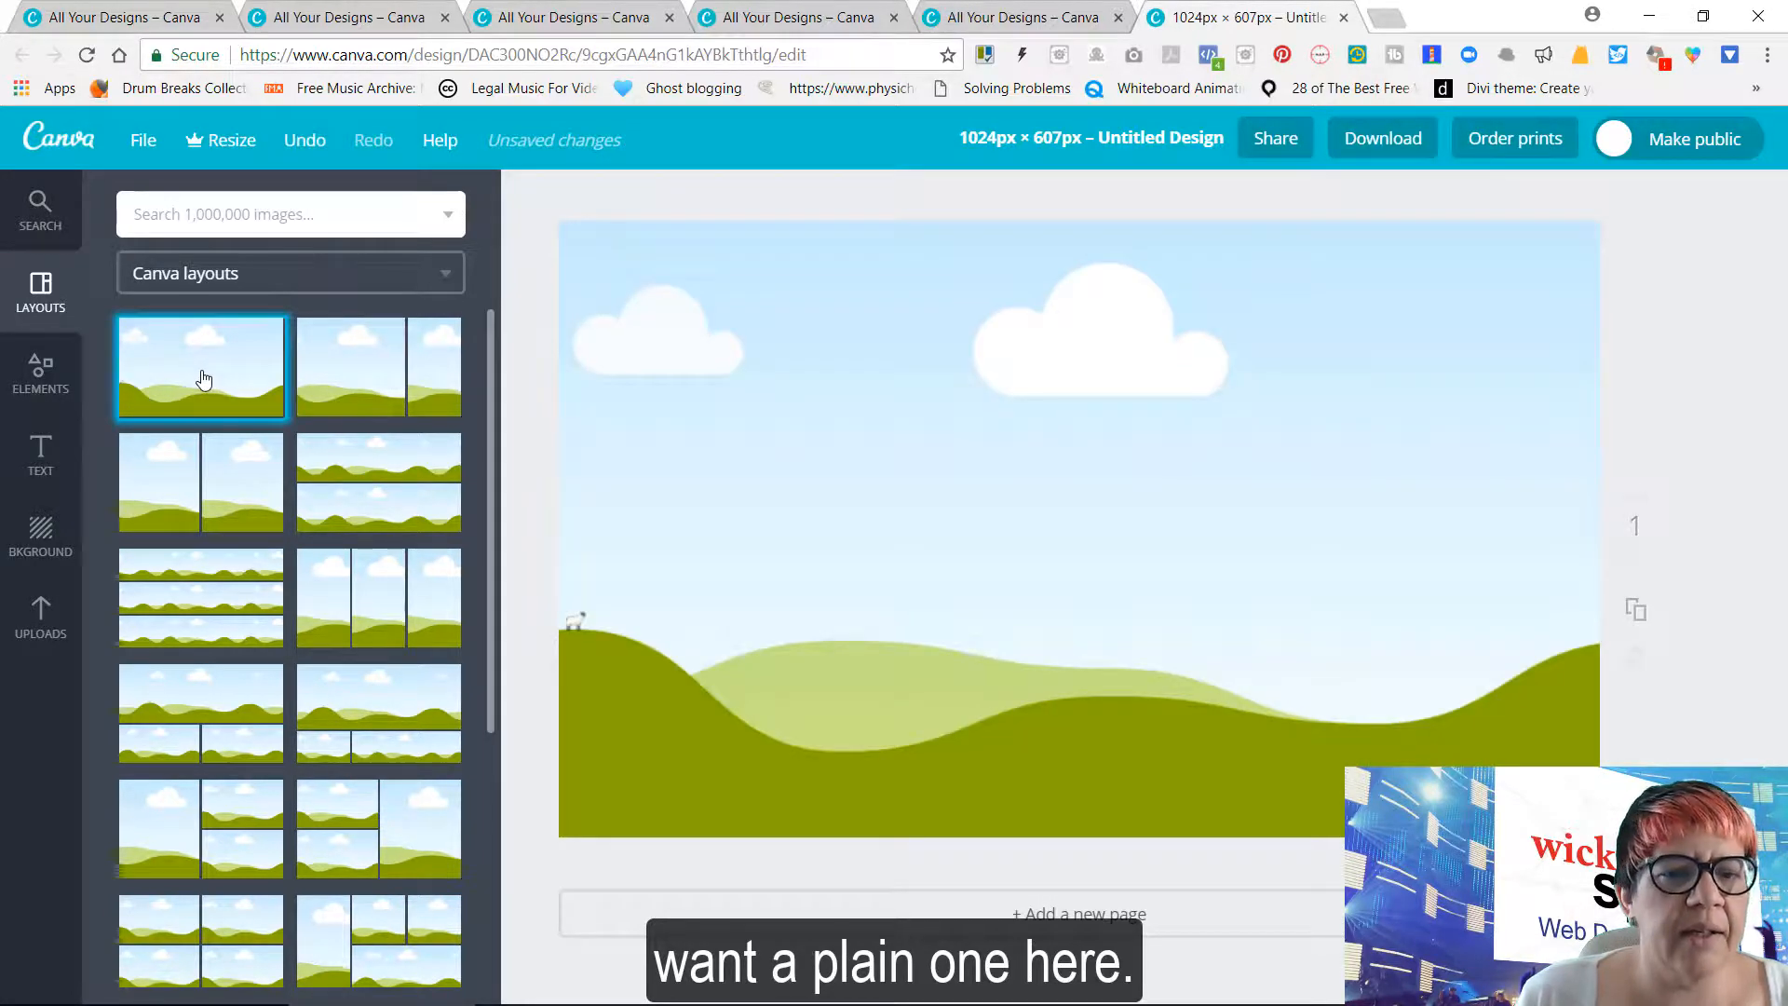
Search the image library for "patterns" and fill the whole layout with the free blue-green weathered texture
click(303, 213)
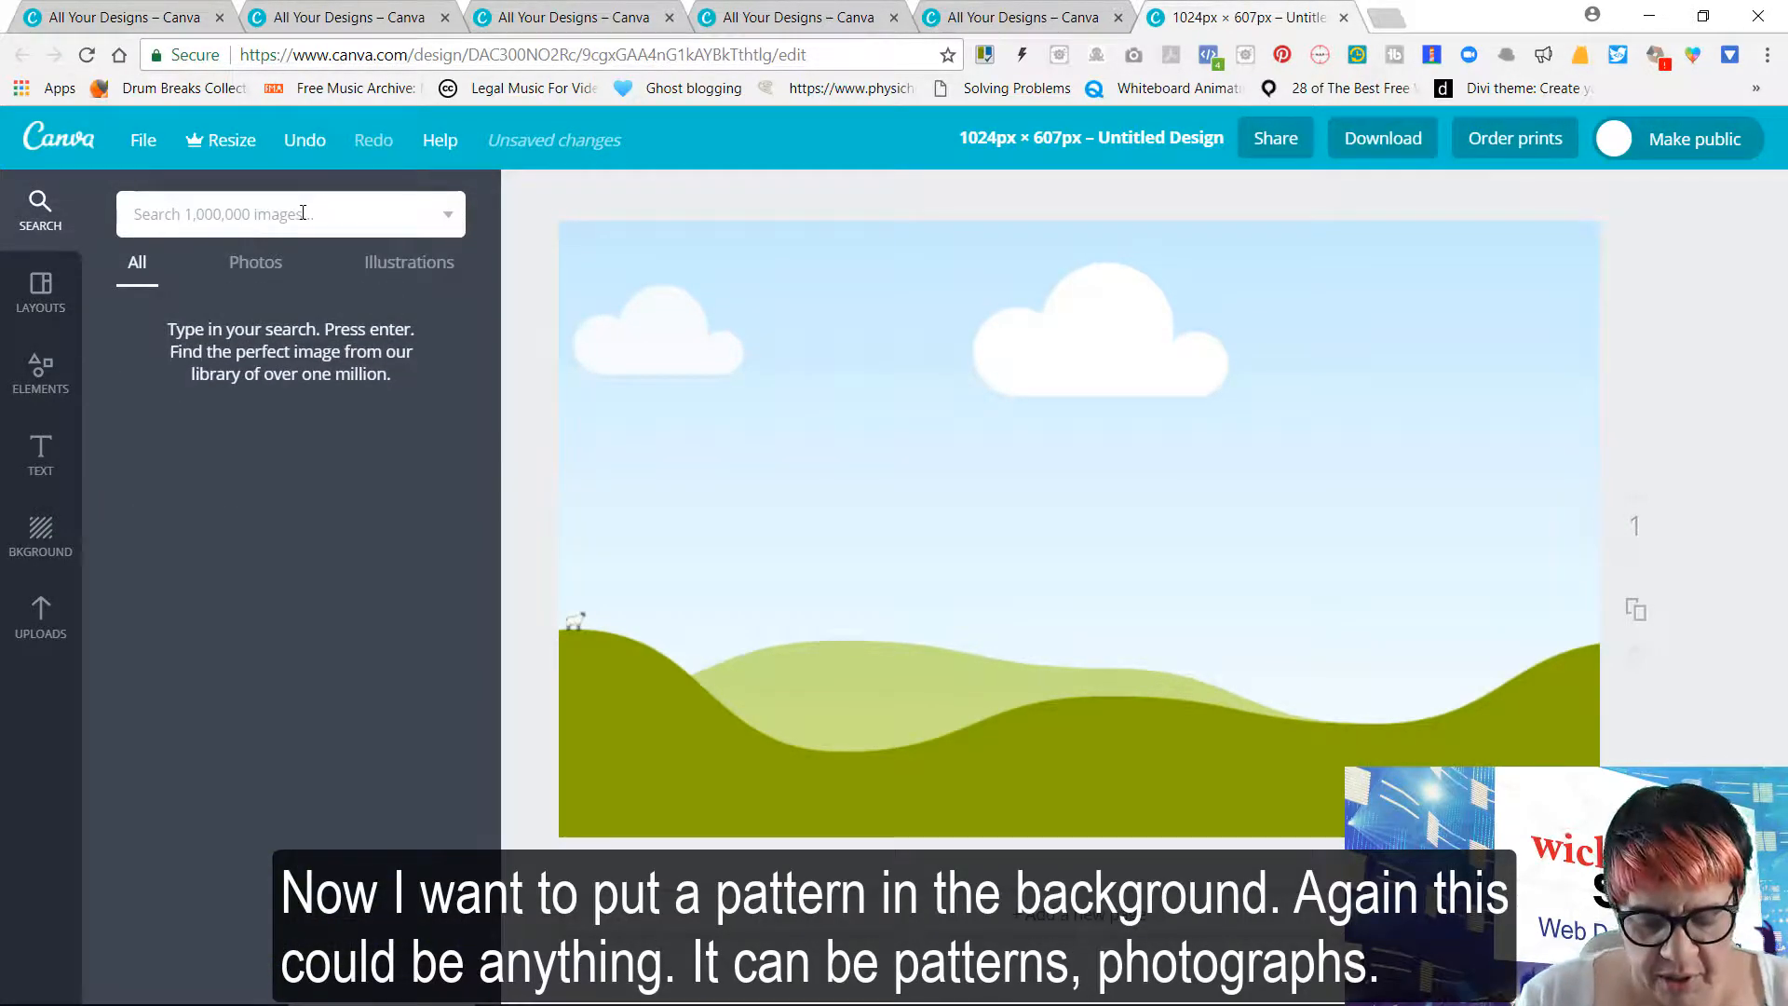
text(patterns)
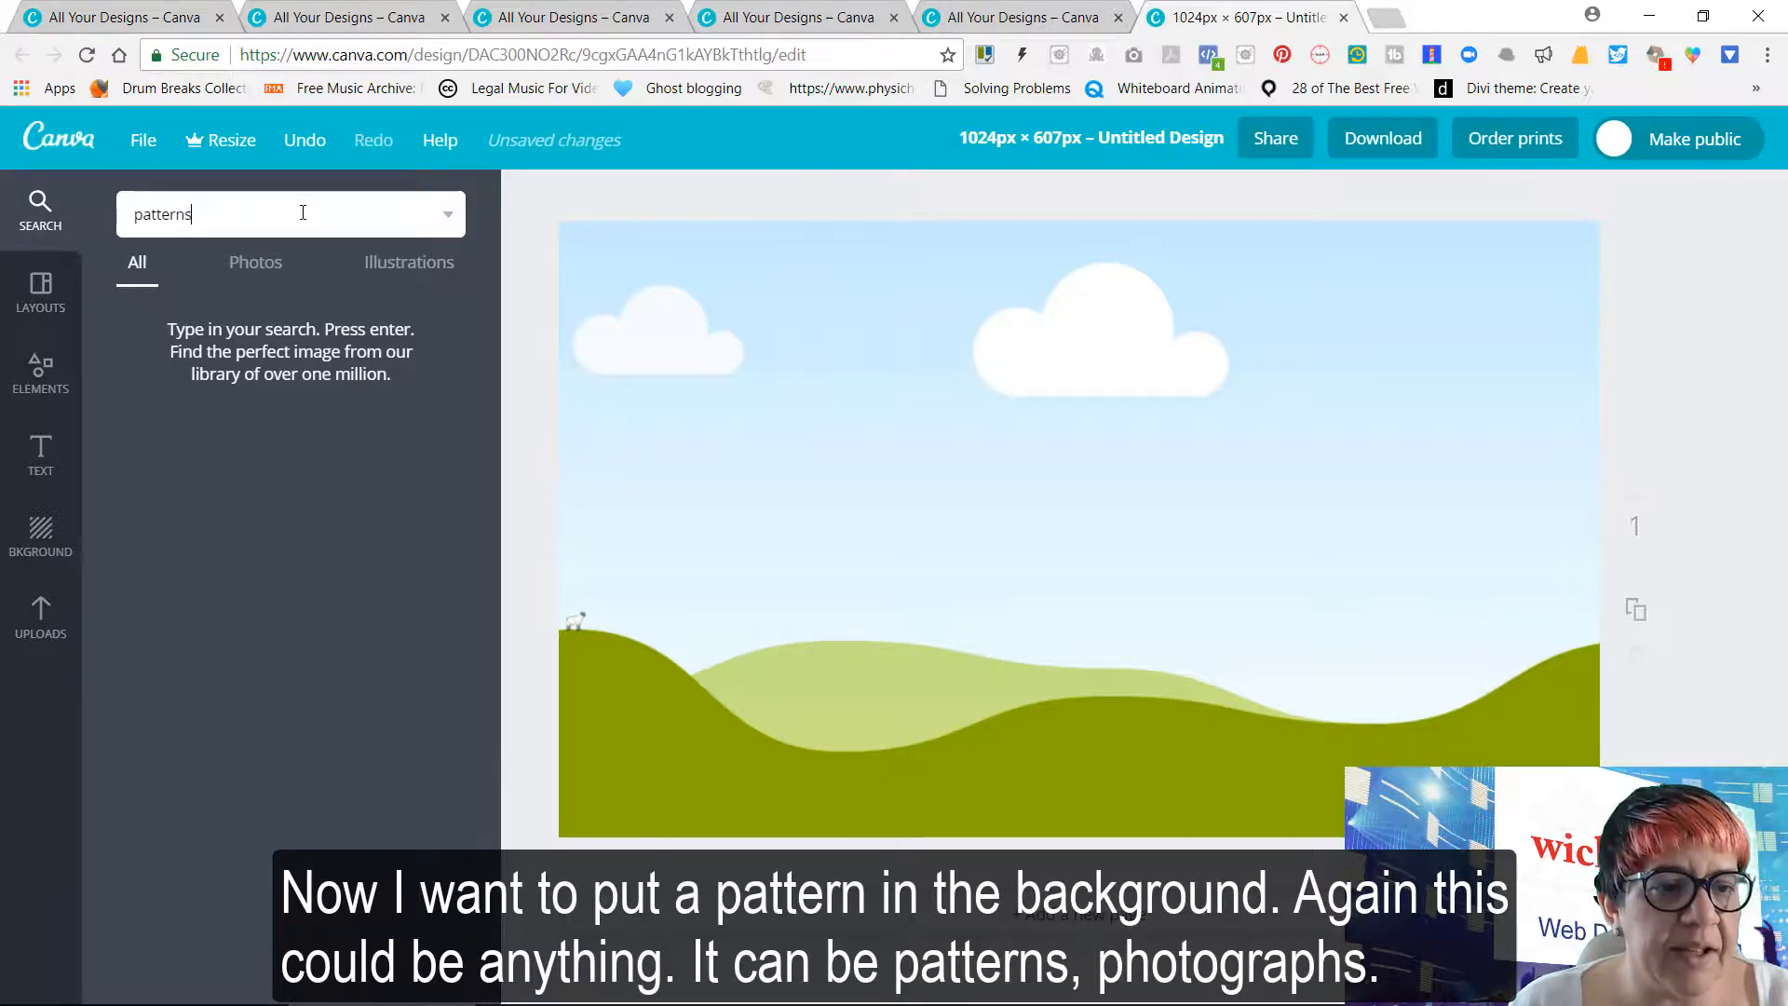
key(Return)
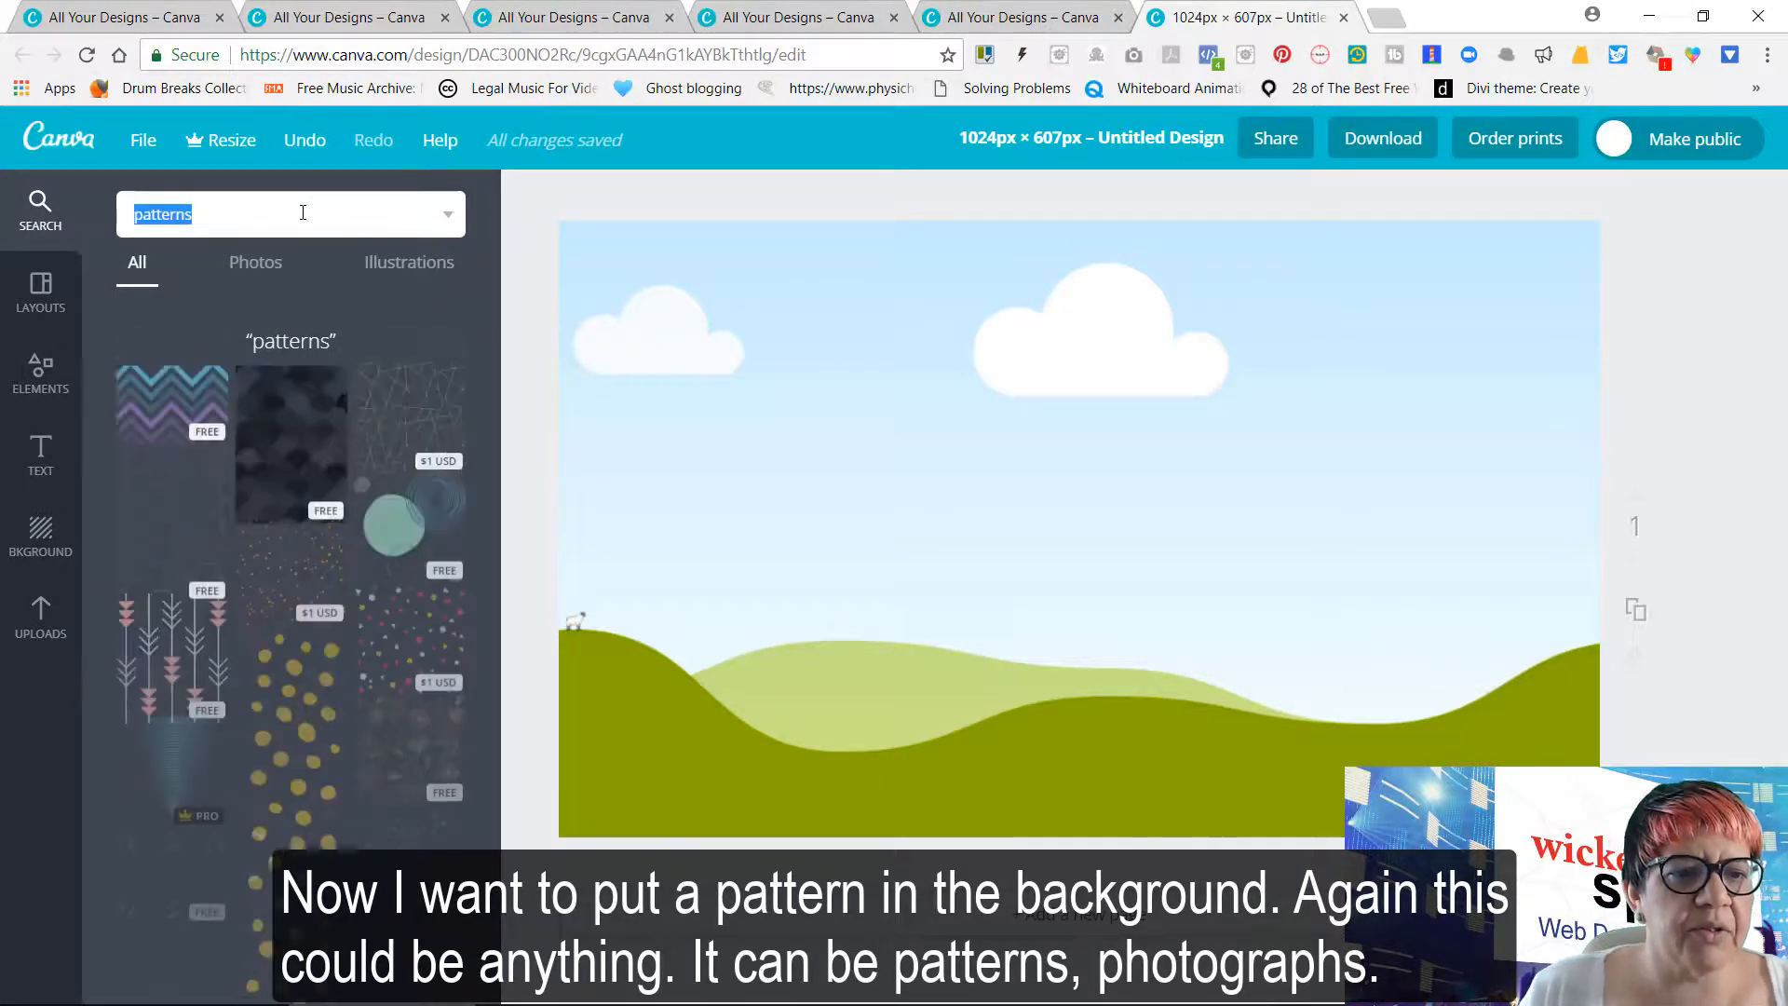
scroll(294, 641, down, 6)
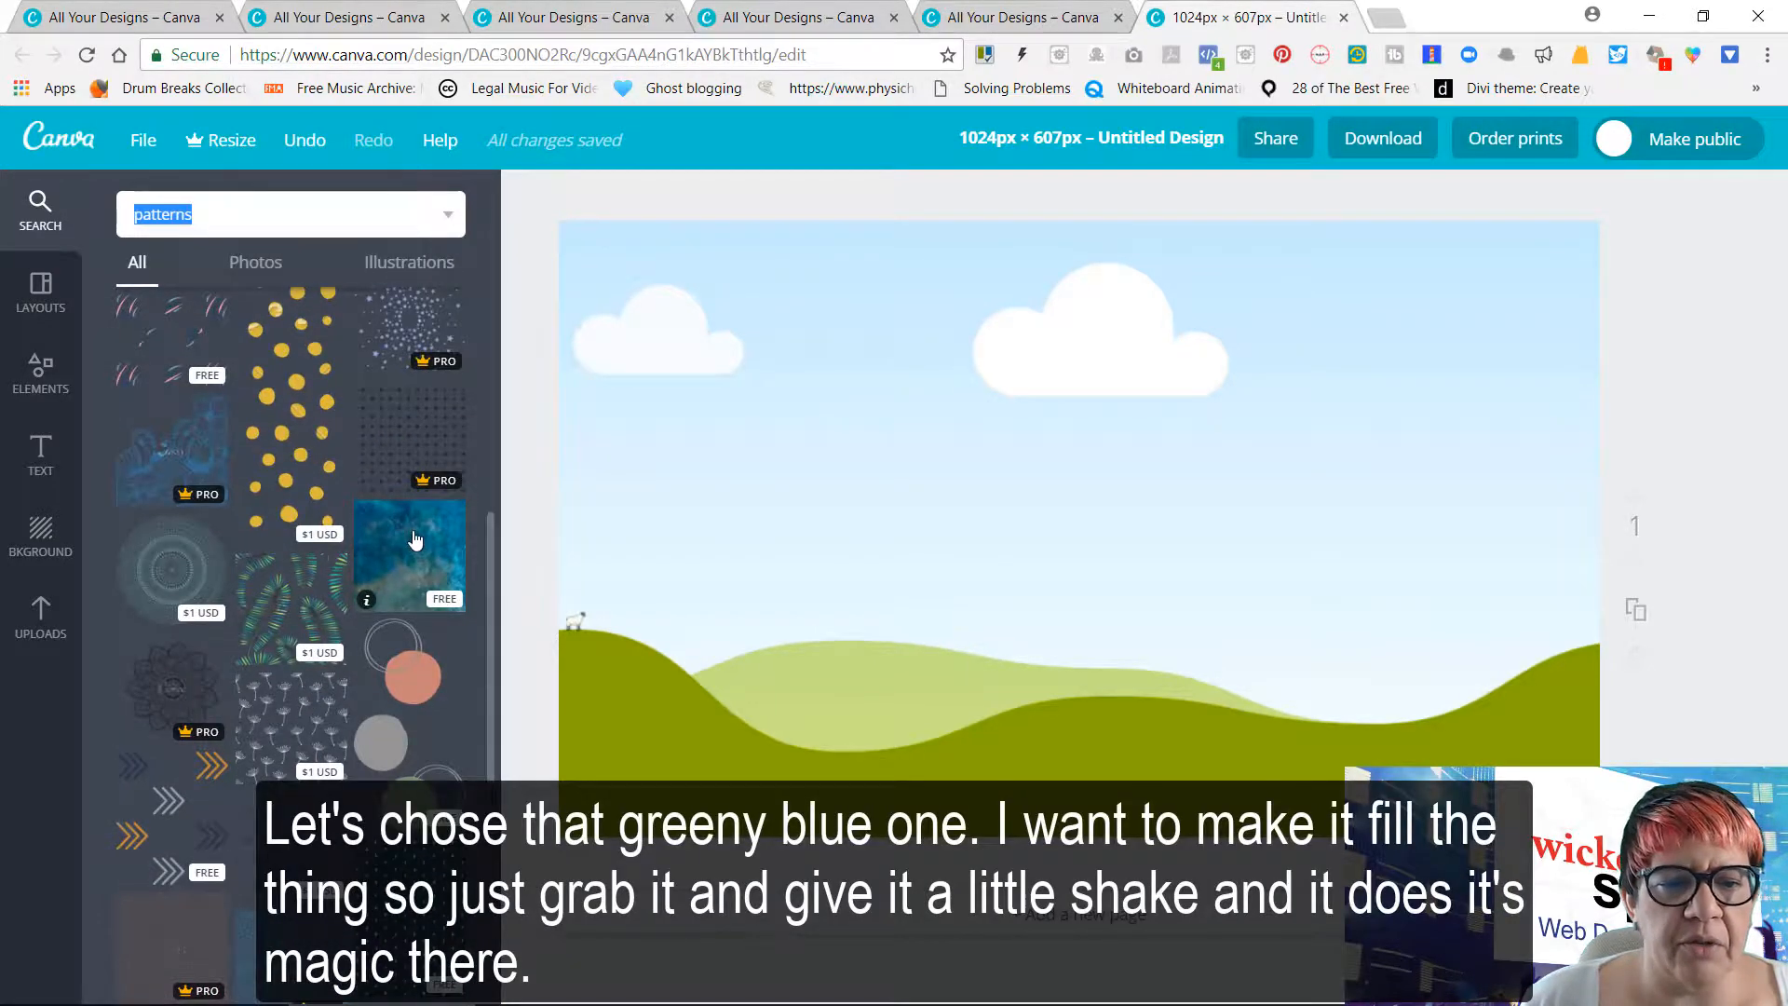
click(415, 539)
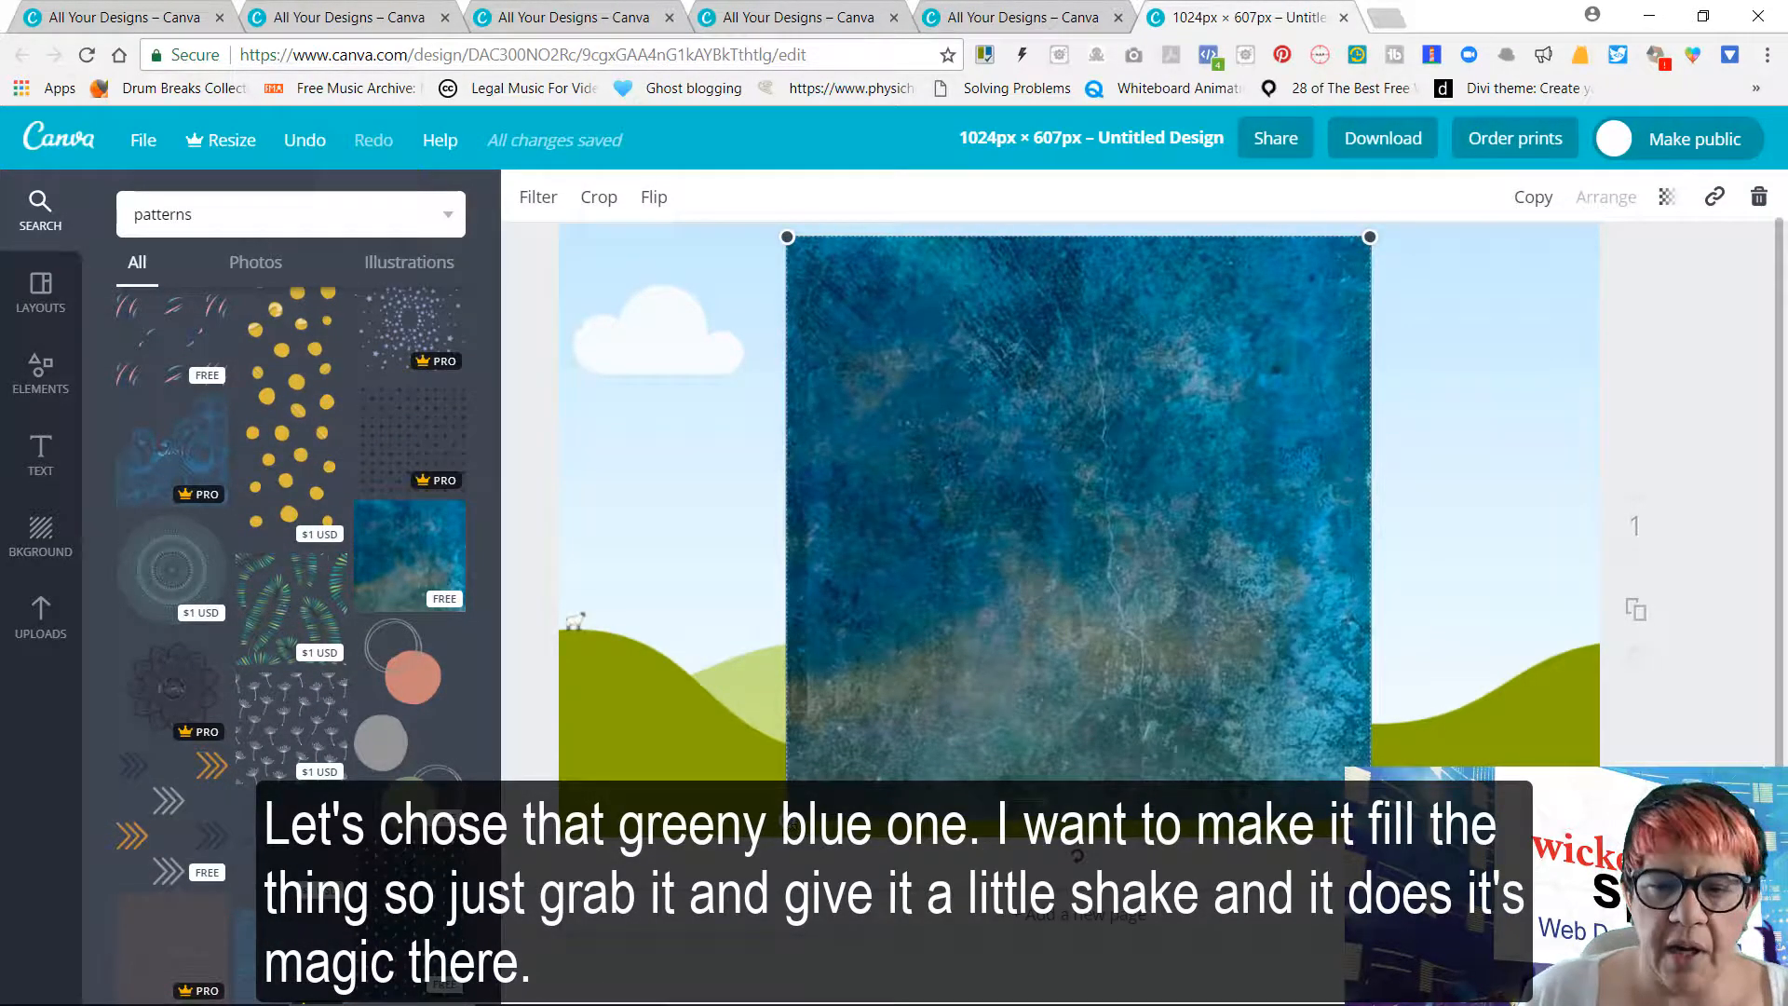
drag(1005, 552, 933, 564)
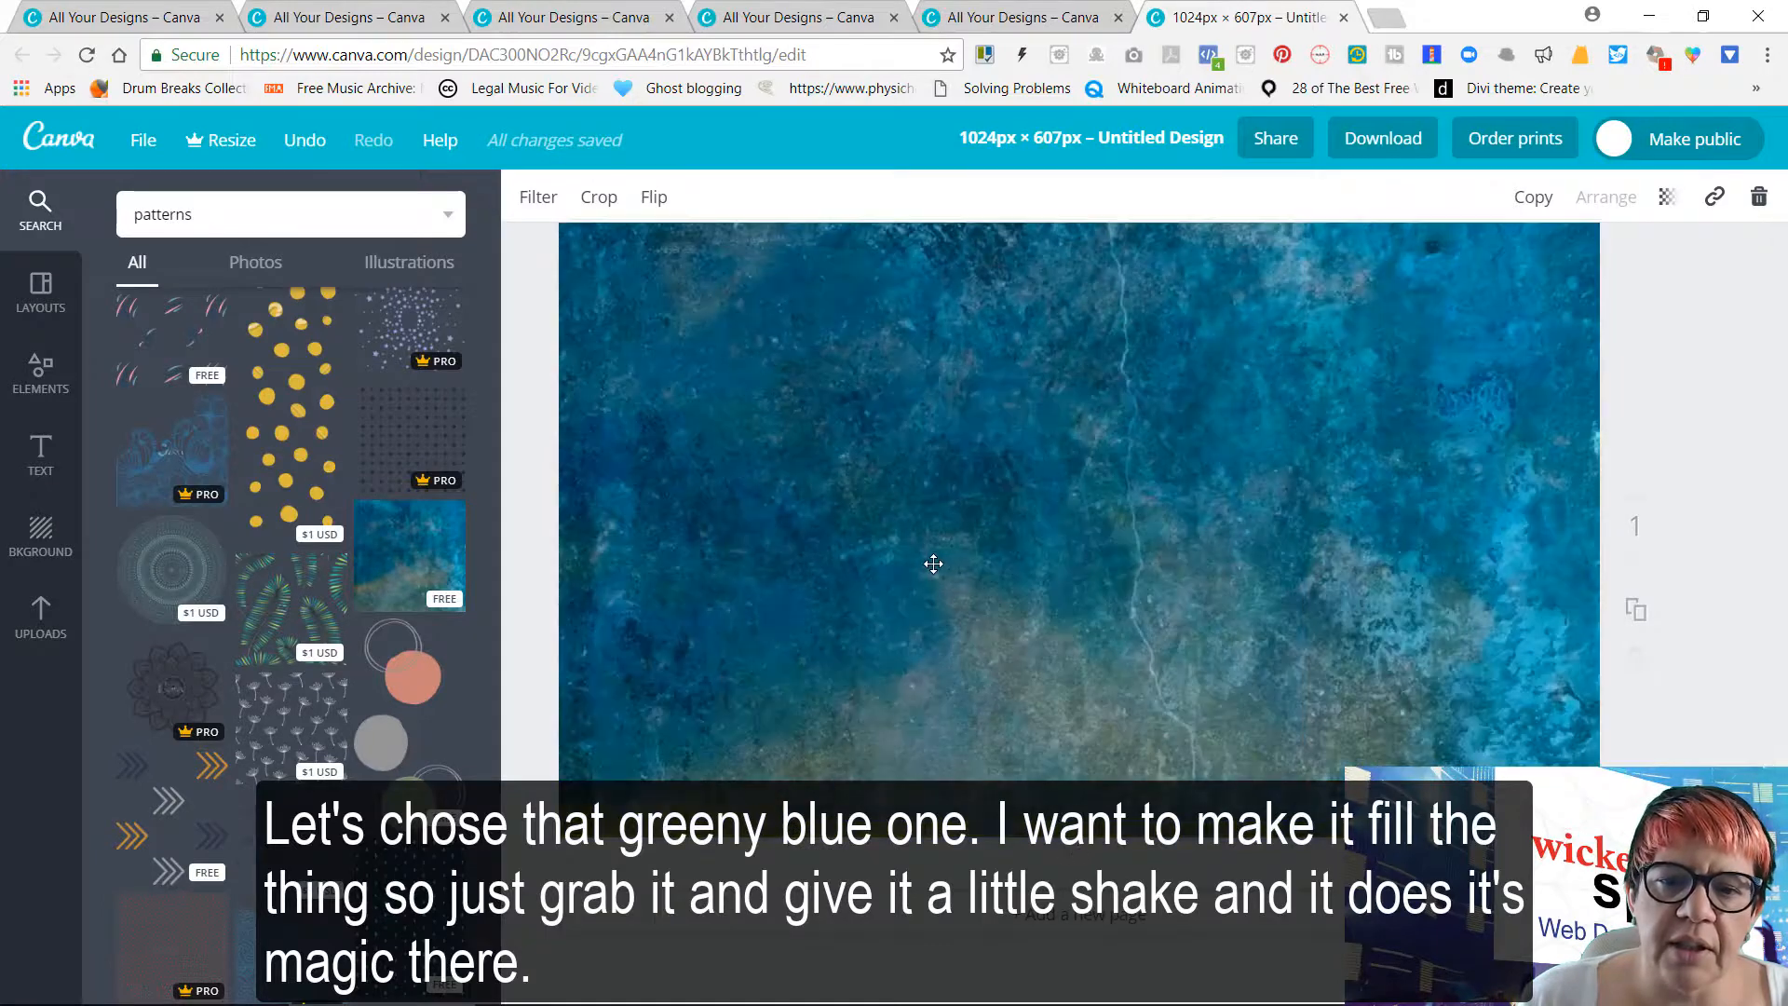
drag(1431, 567, 1476, 513)
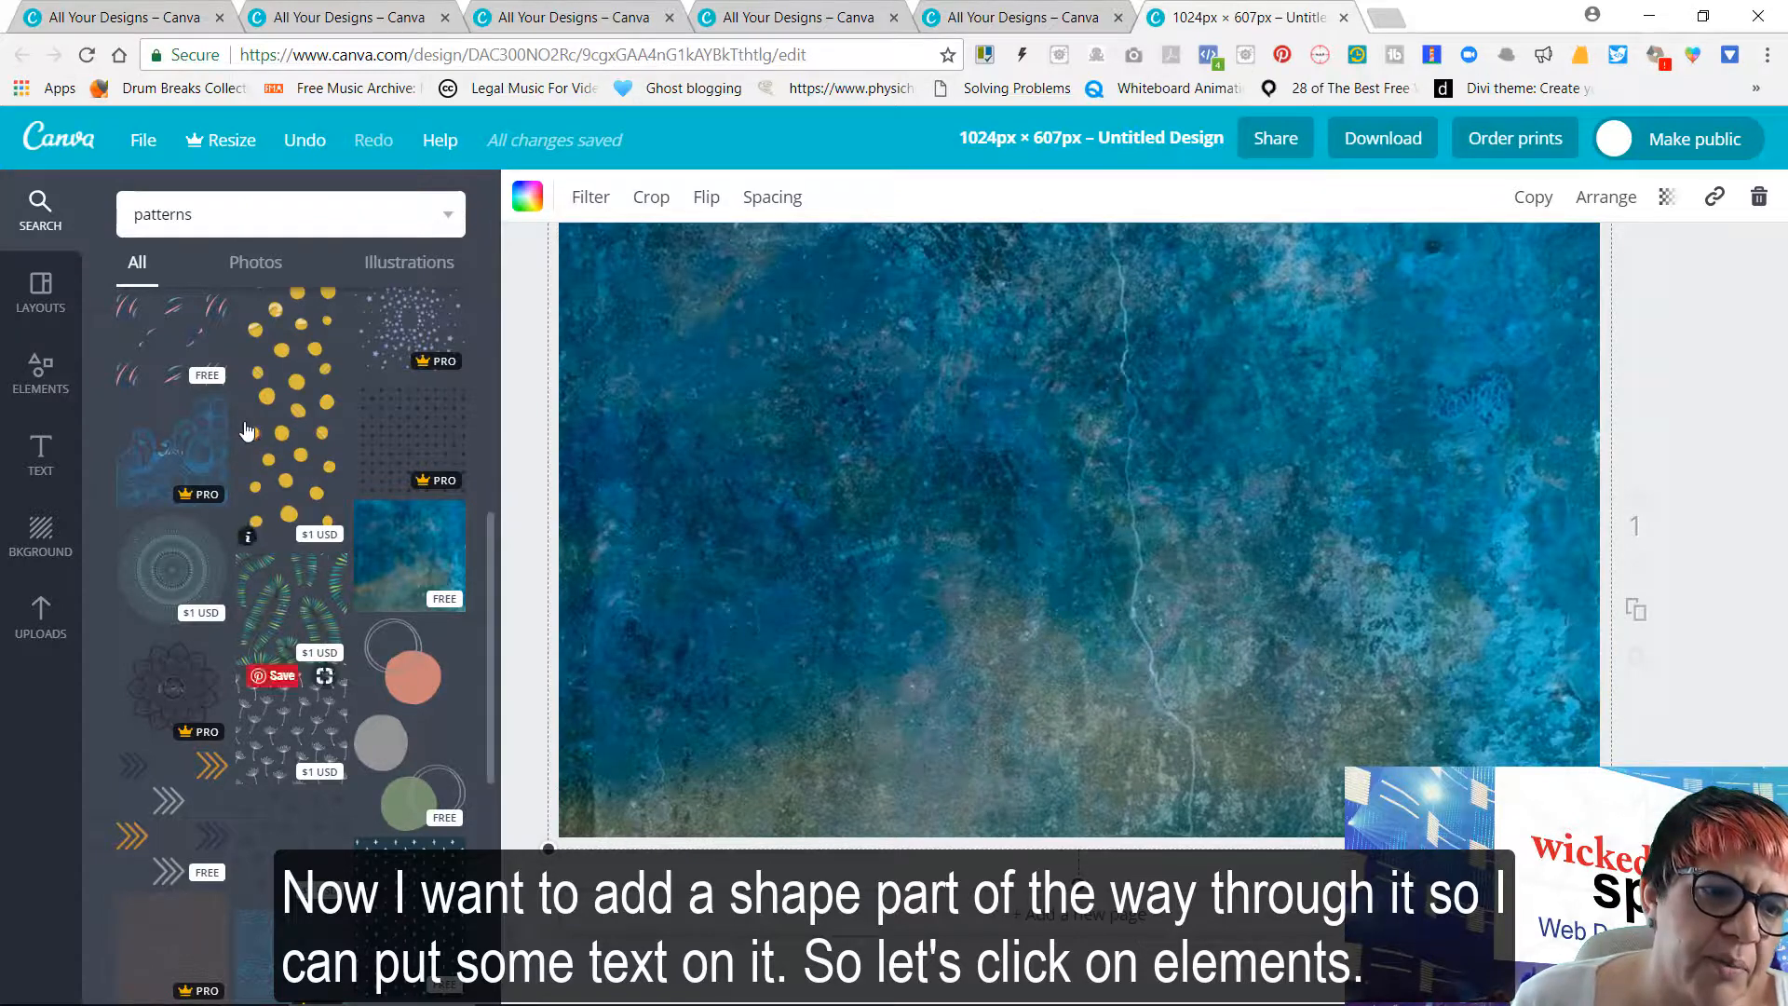
Add the free grey-filled square shape with a solid border and set its transparency to 70
click(56, 382)
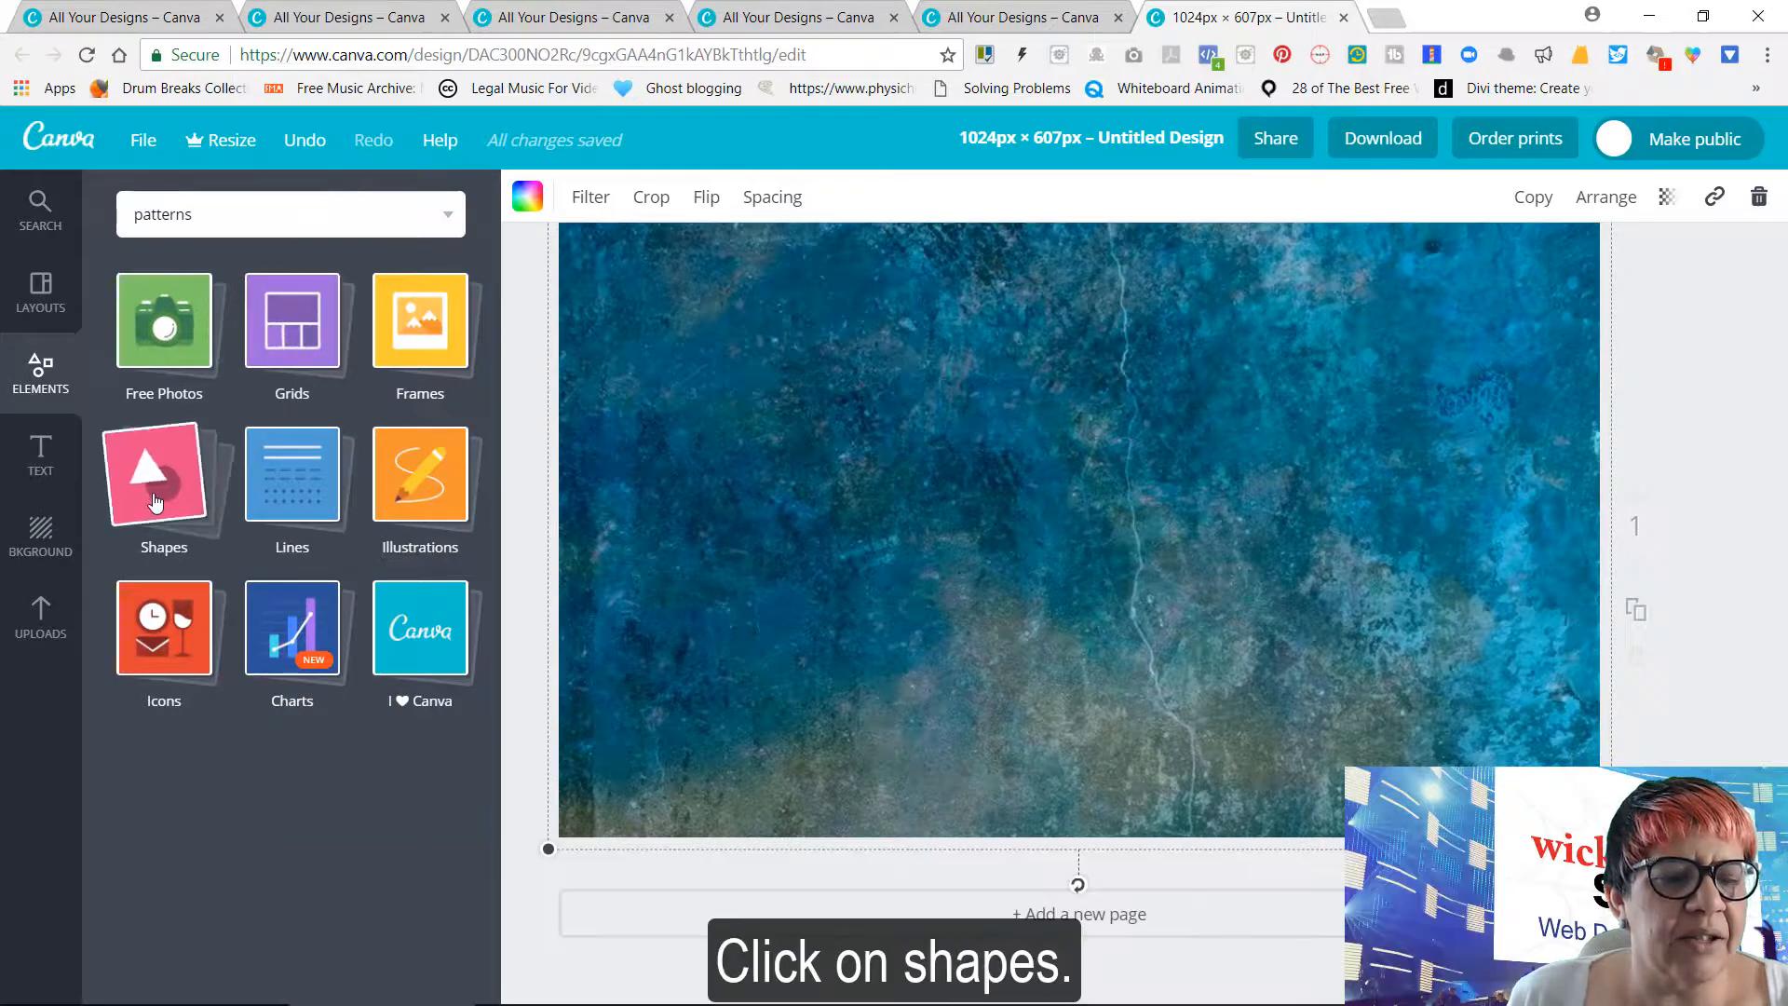
click(156, 503)
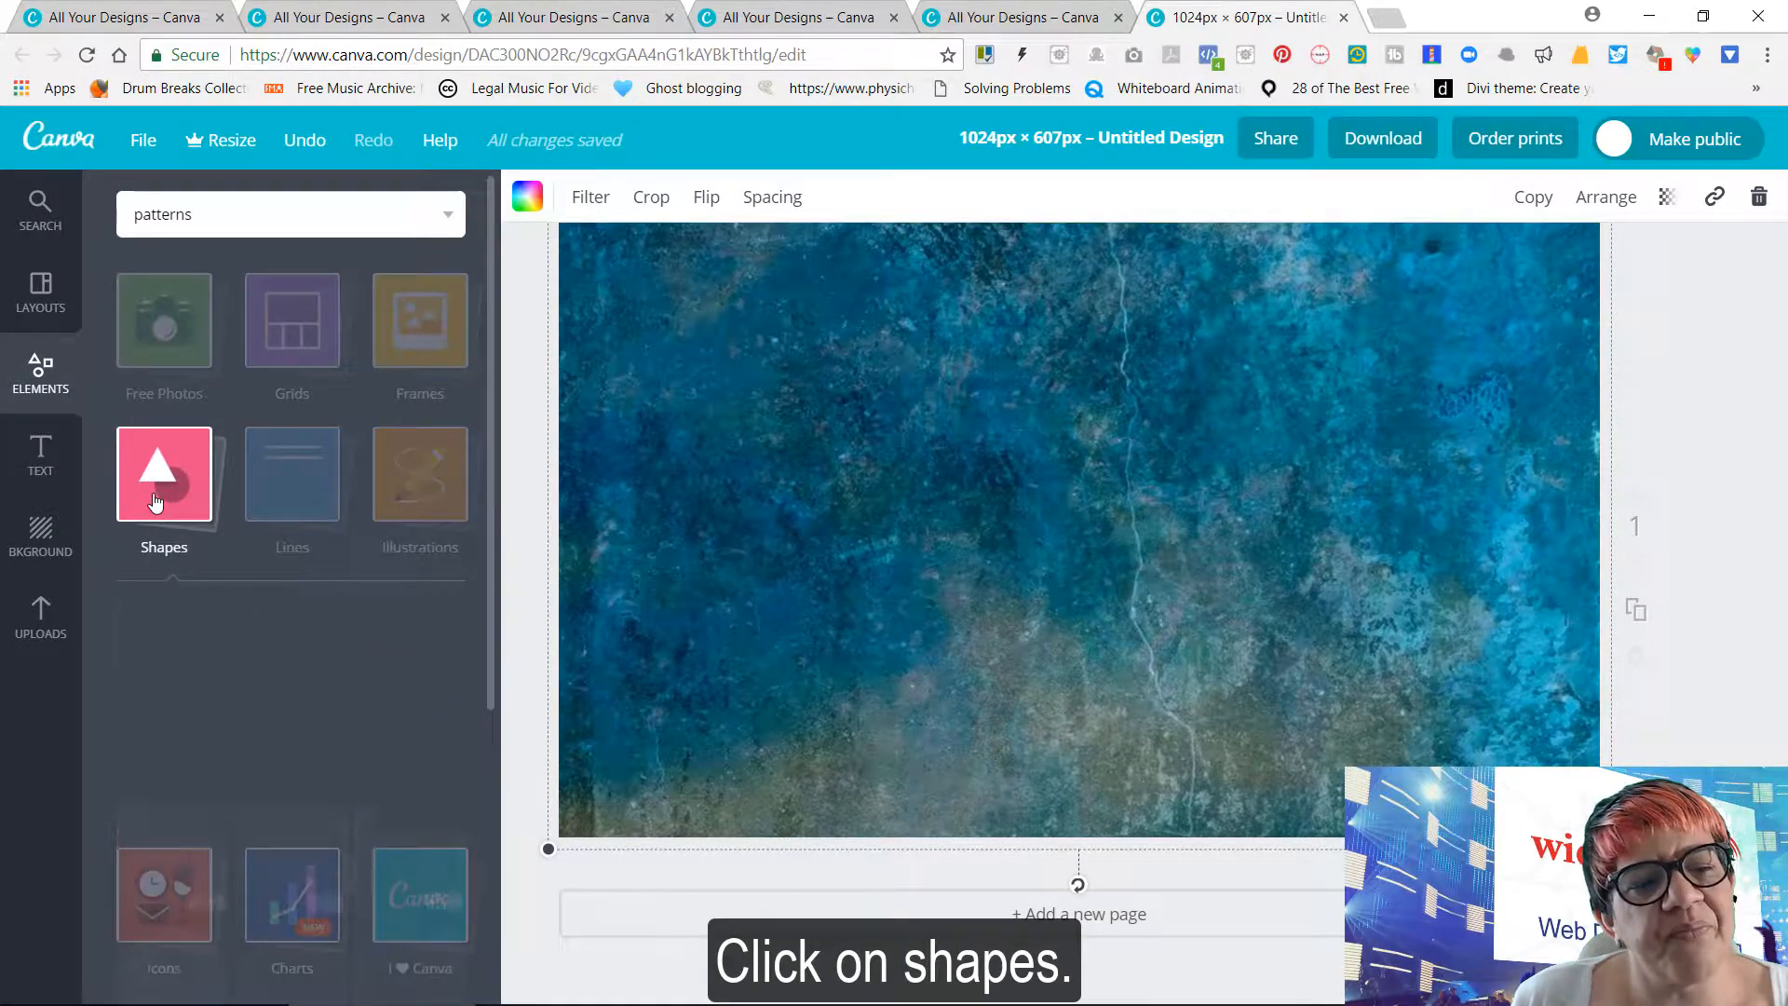
scroll(302, 658, down, 4)
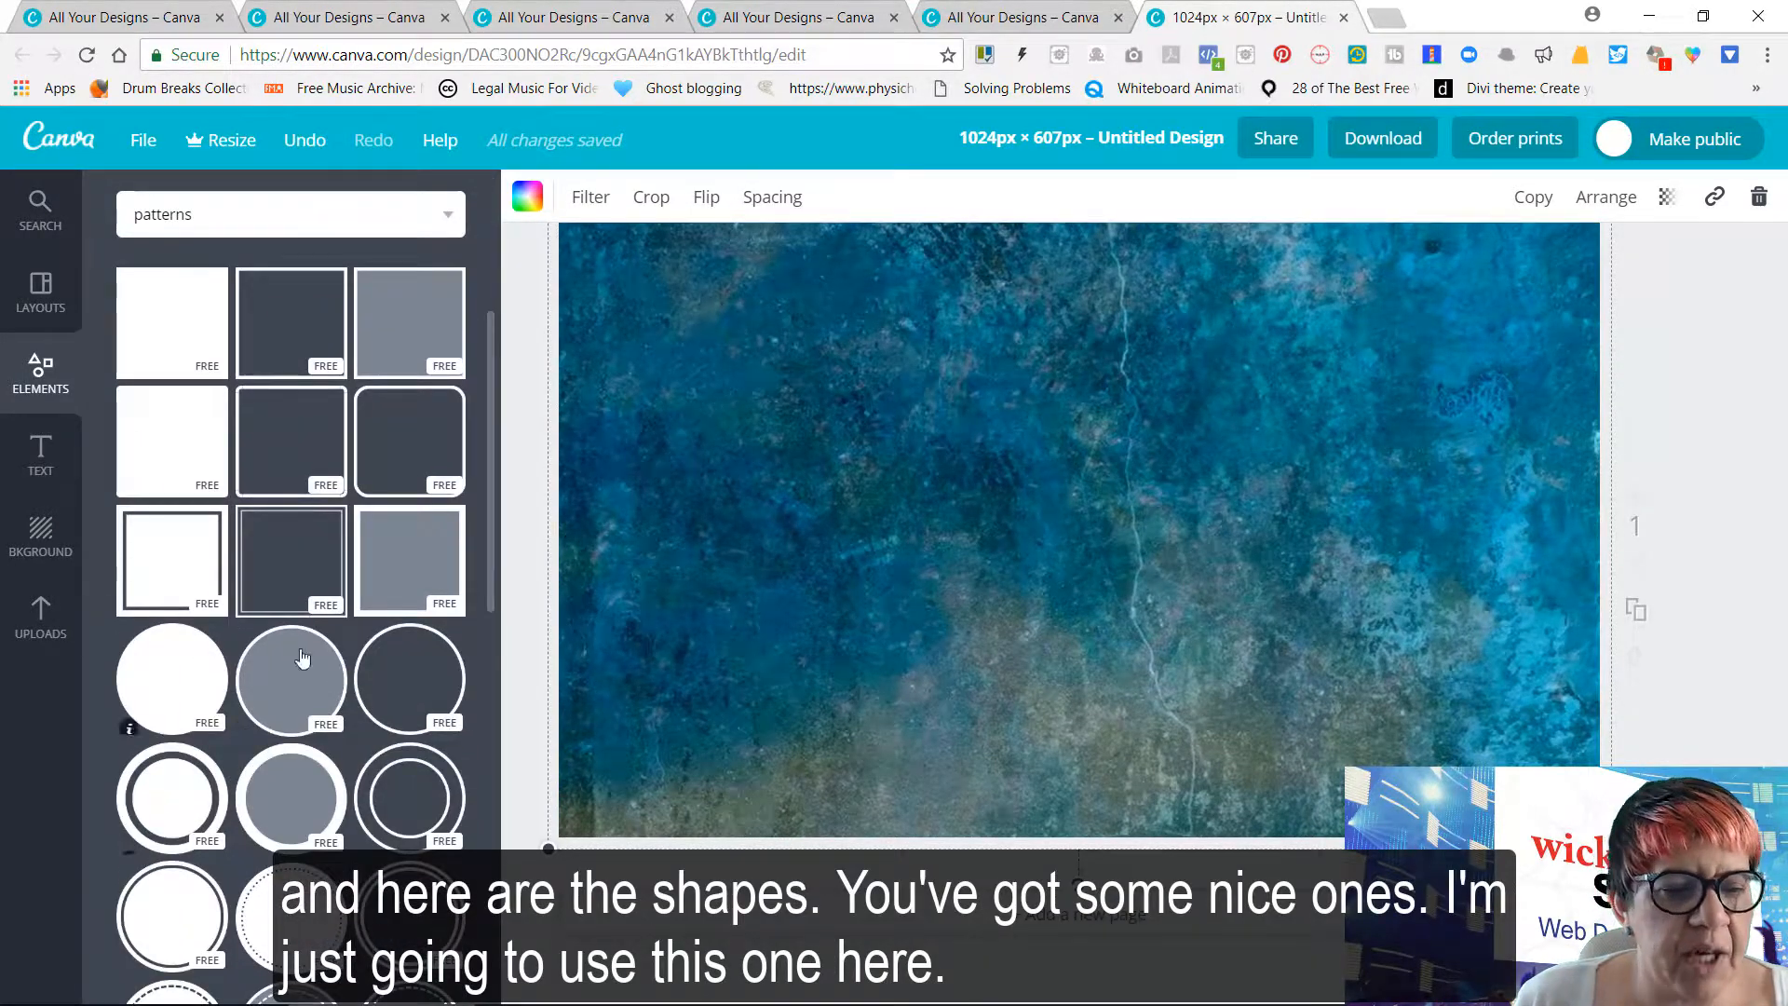
scroll(302, 659, down, 3)
scroll(312, 741, up, 5)
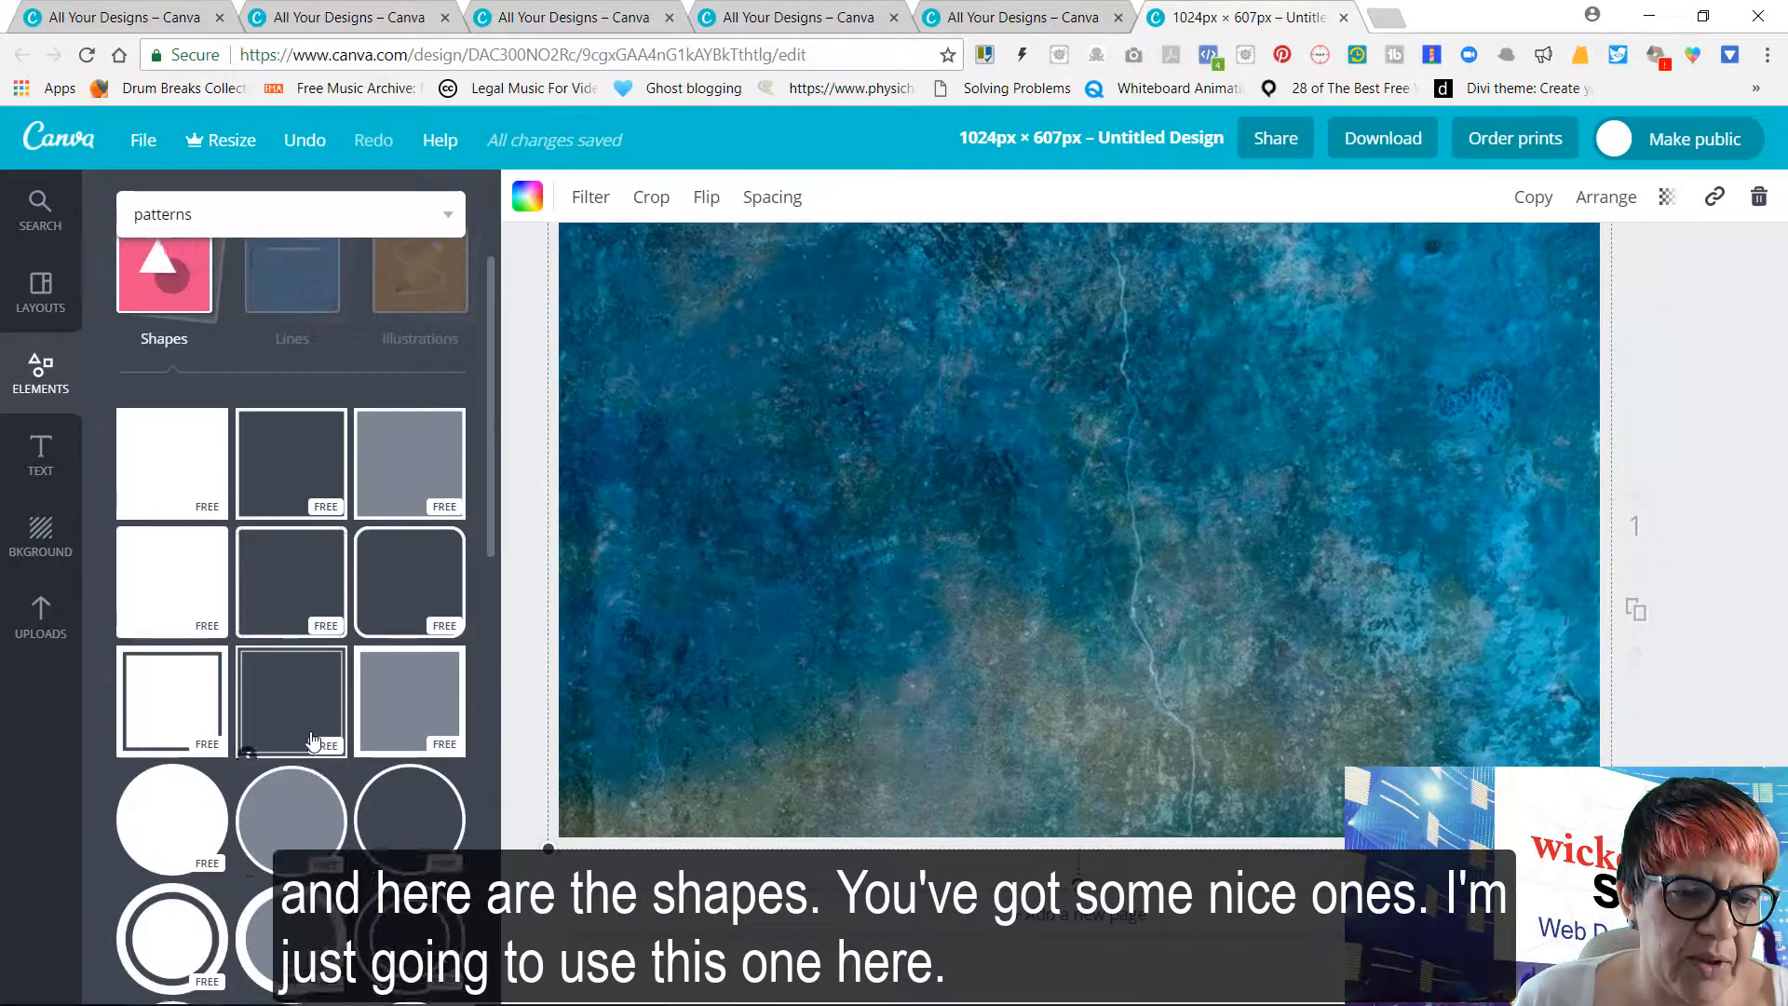
scroll(312, 740, up, 2)
click(424, 685)
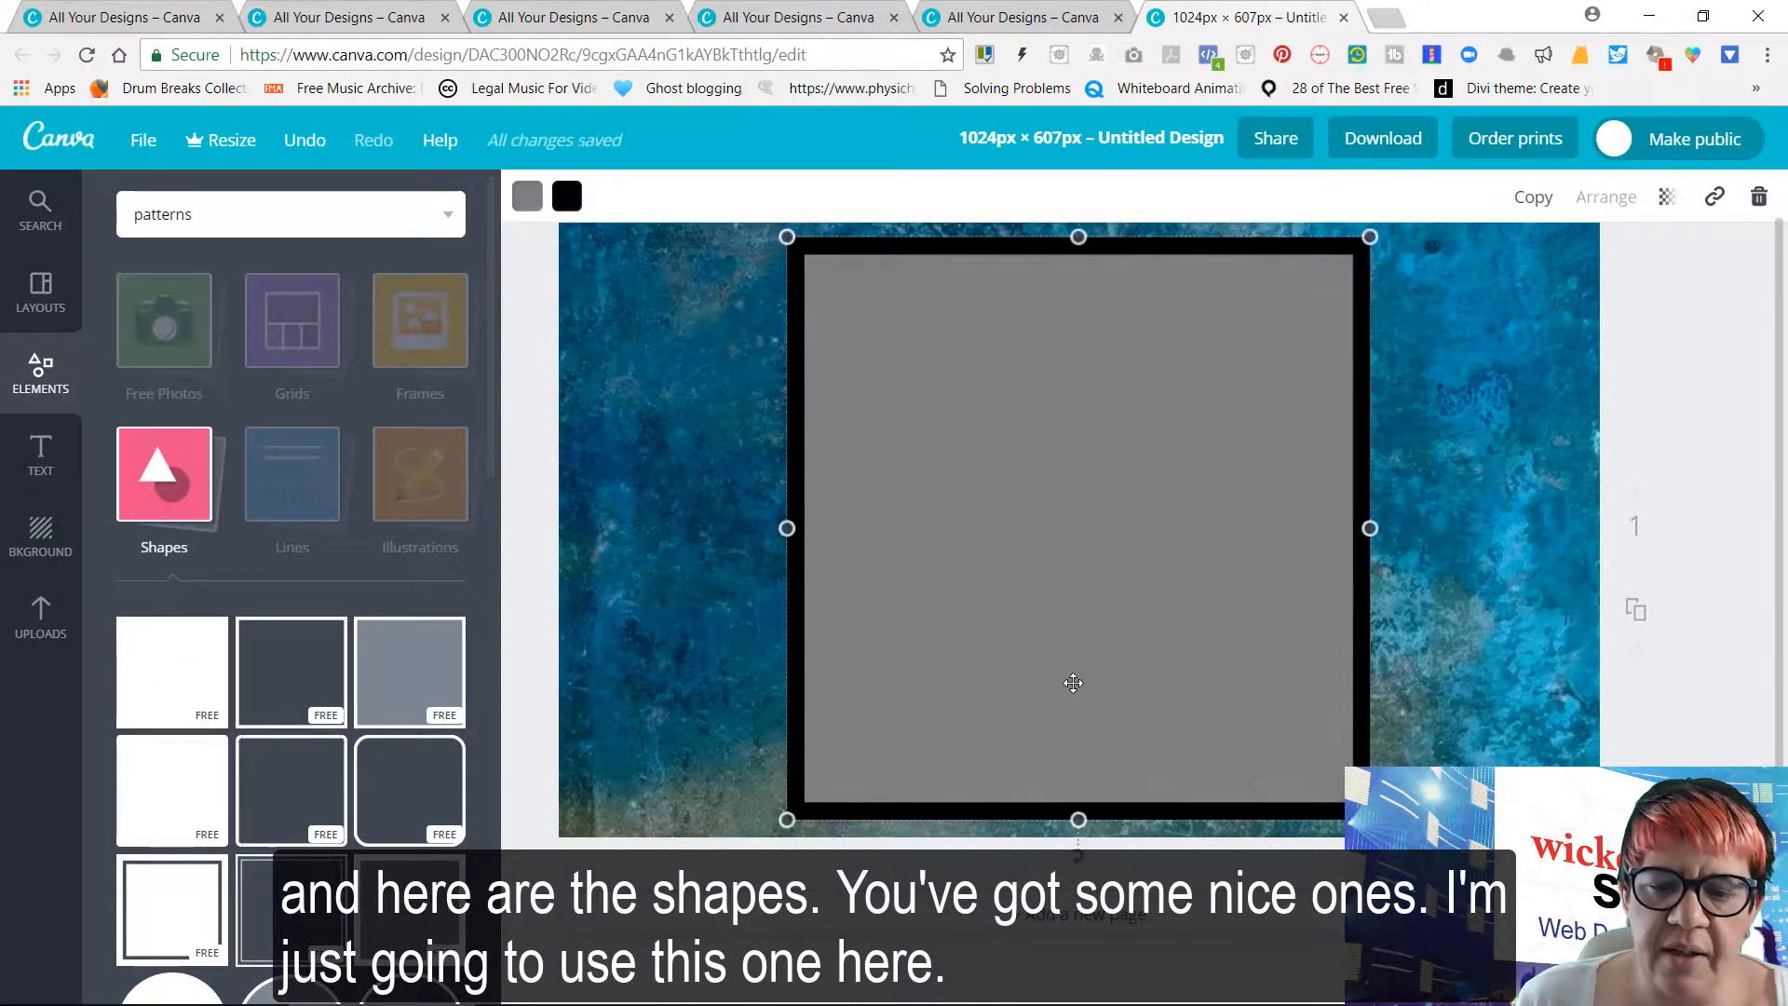
click(1666, 198)
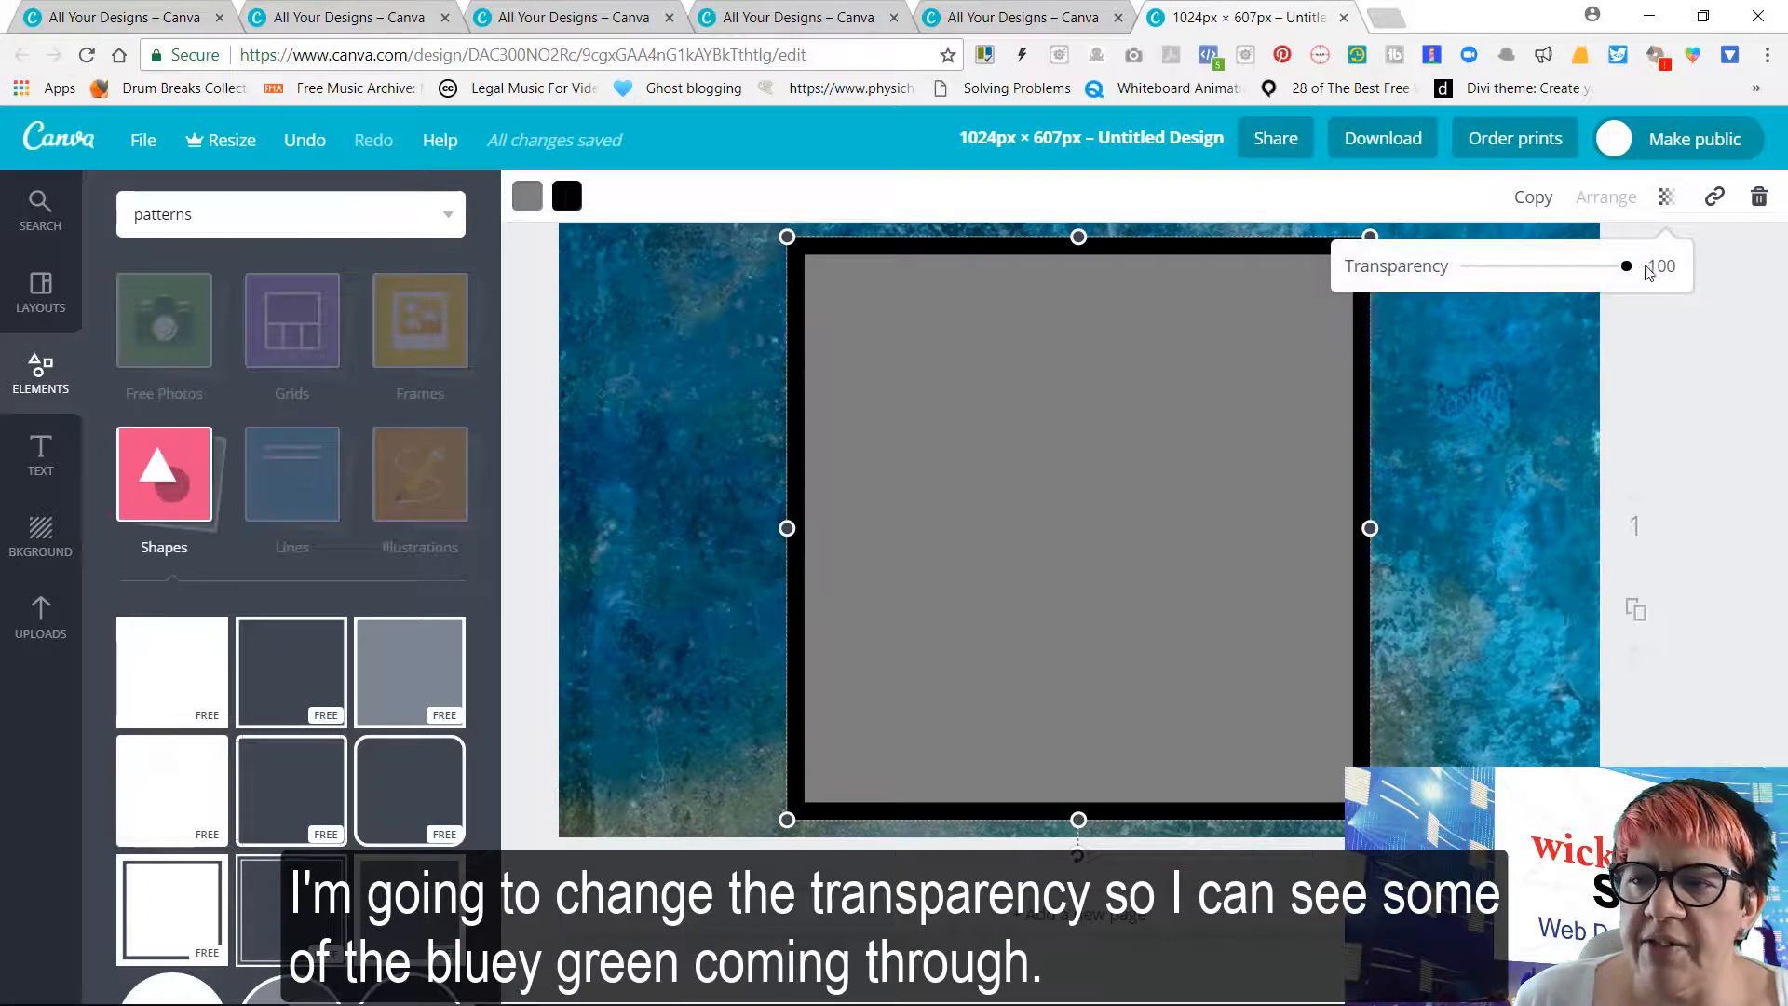
drag(1629, 272, 1584, 277)
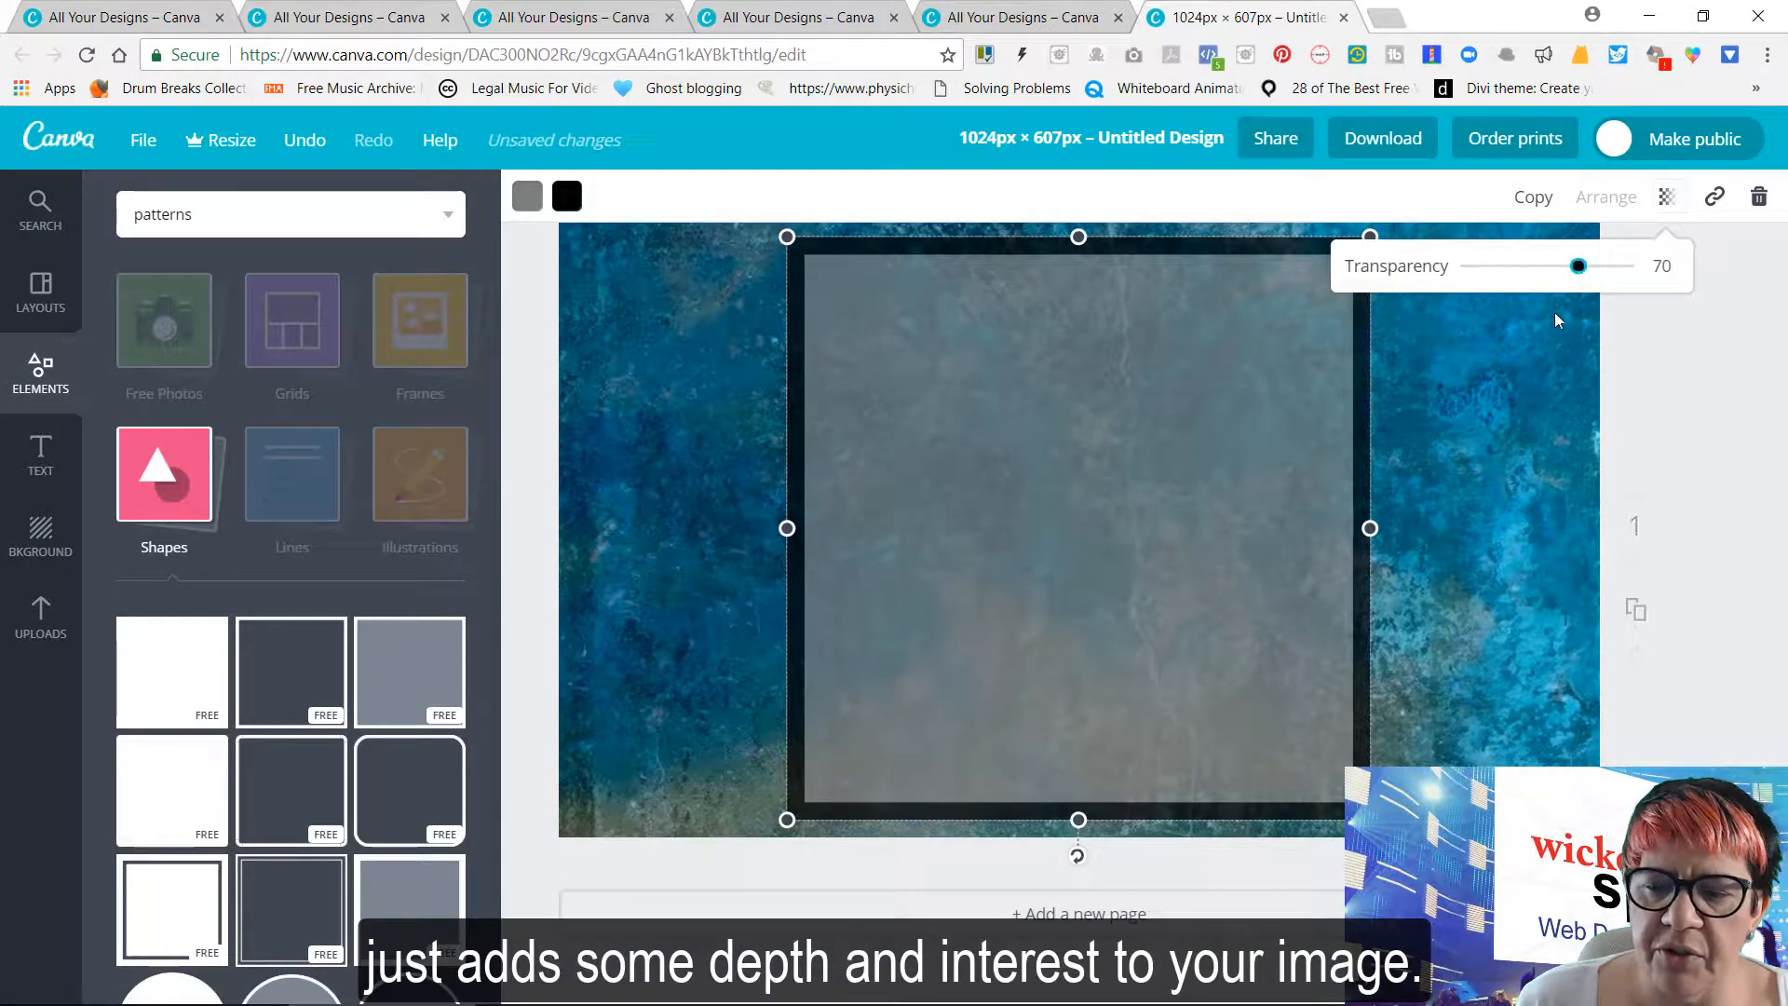
Resize the square into a full-width band about 136 px high and move it slightly down from the page's upper edge
drag(1076, 820, 1079, 376)
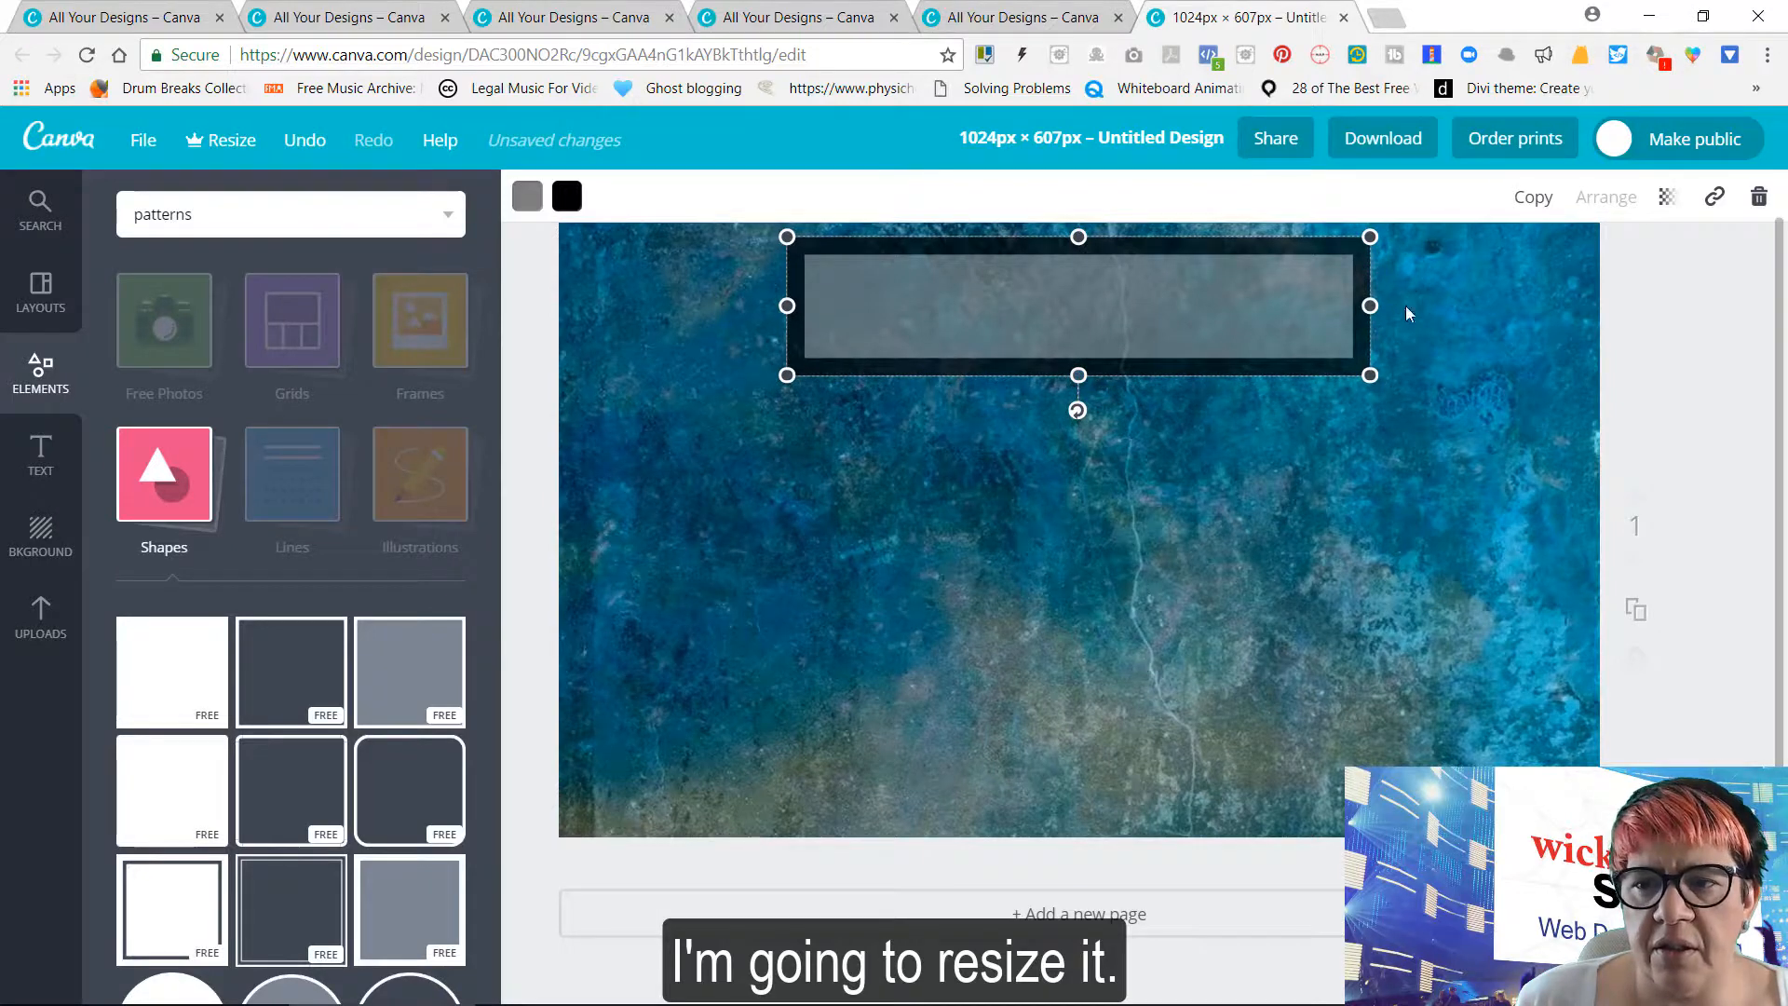
drag(1369, 306, 1596, 296)
drag(790, 309, 559, 313)
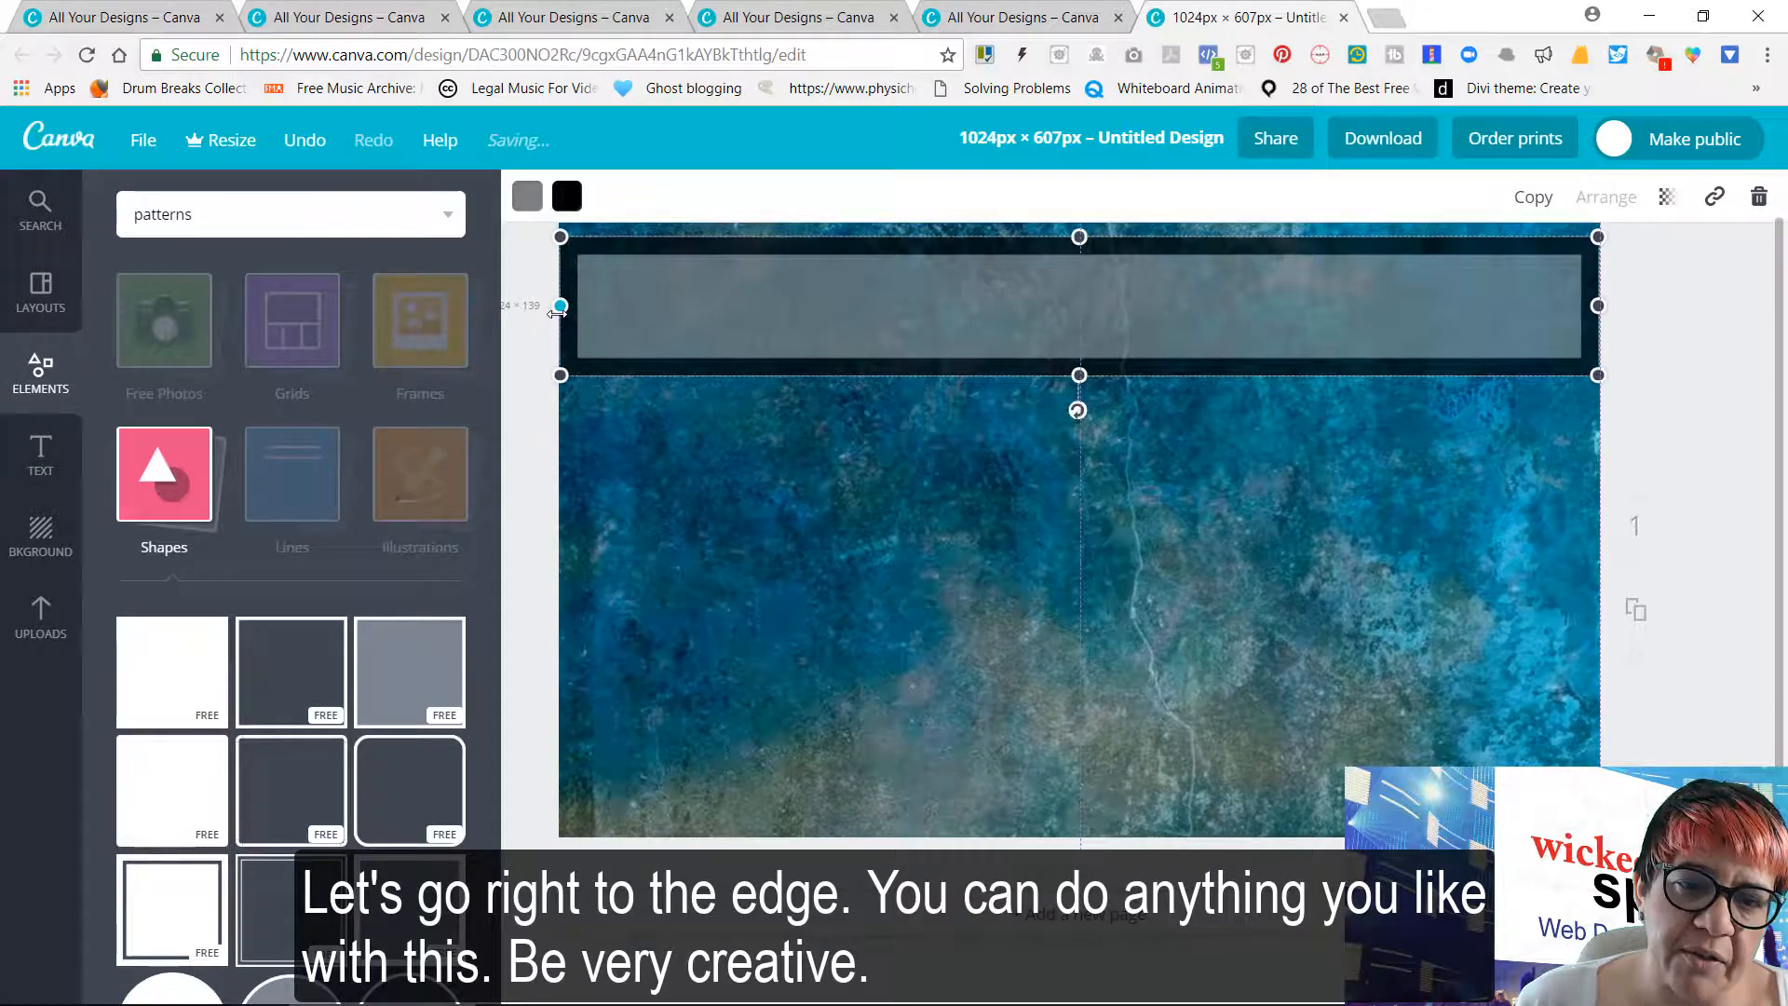
drag(1035, 342, 1034, 398)
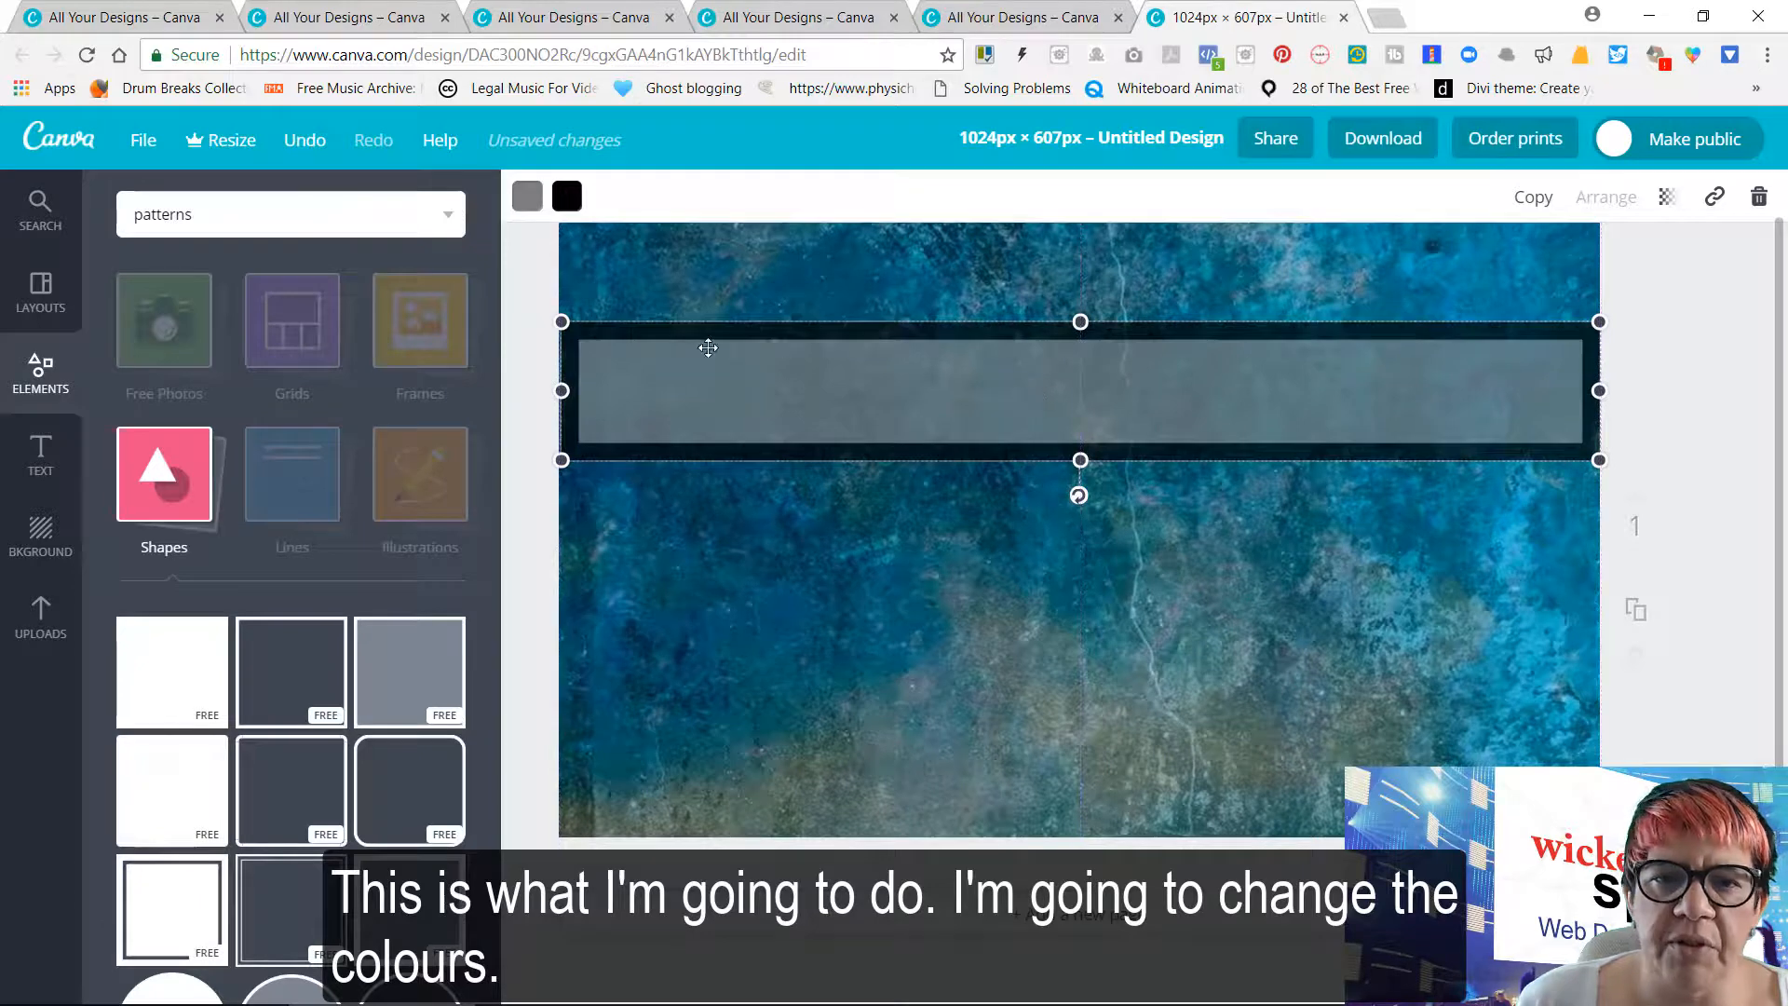
Change the band's border colour to a custom turquoise, 48d4e0, and deselect the band
click(566, 197)
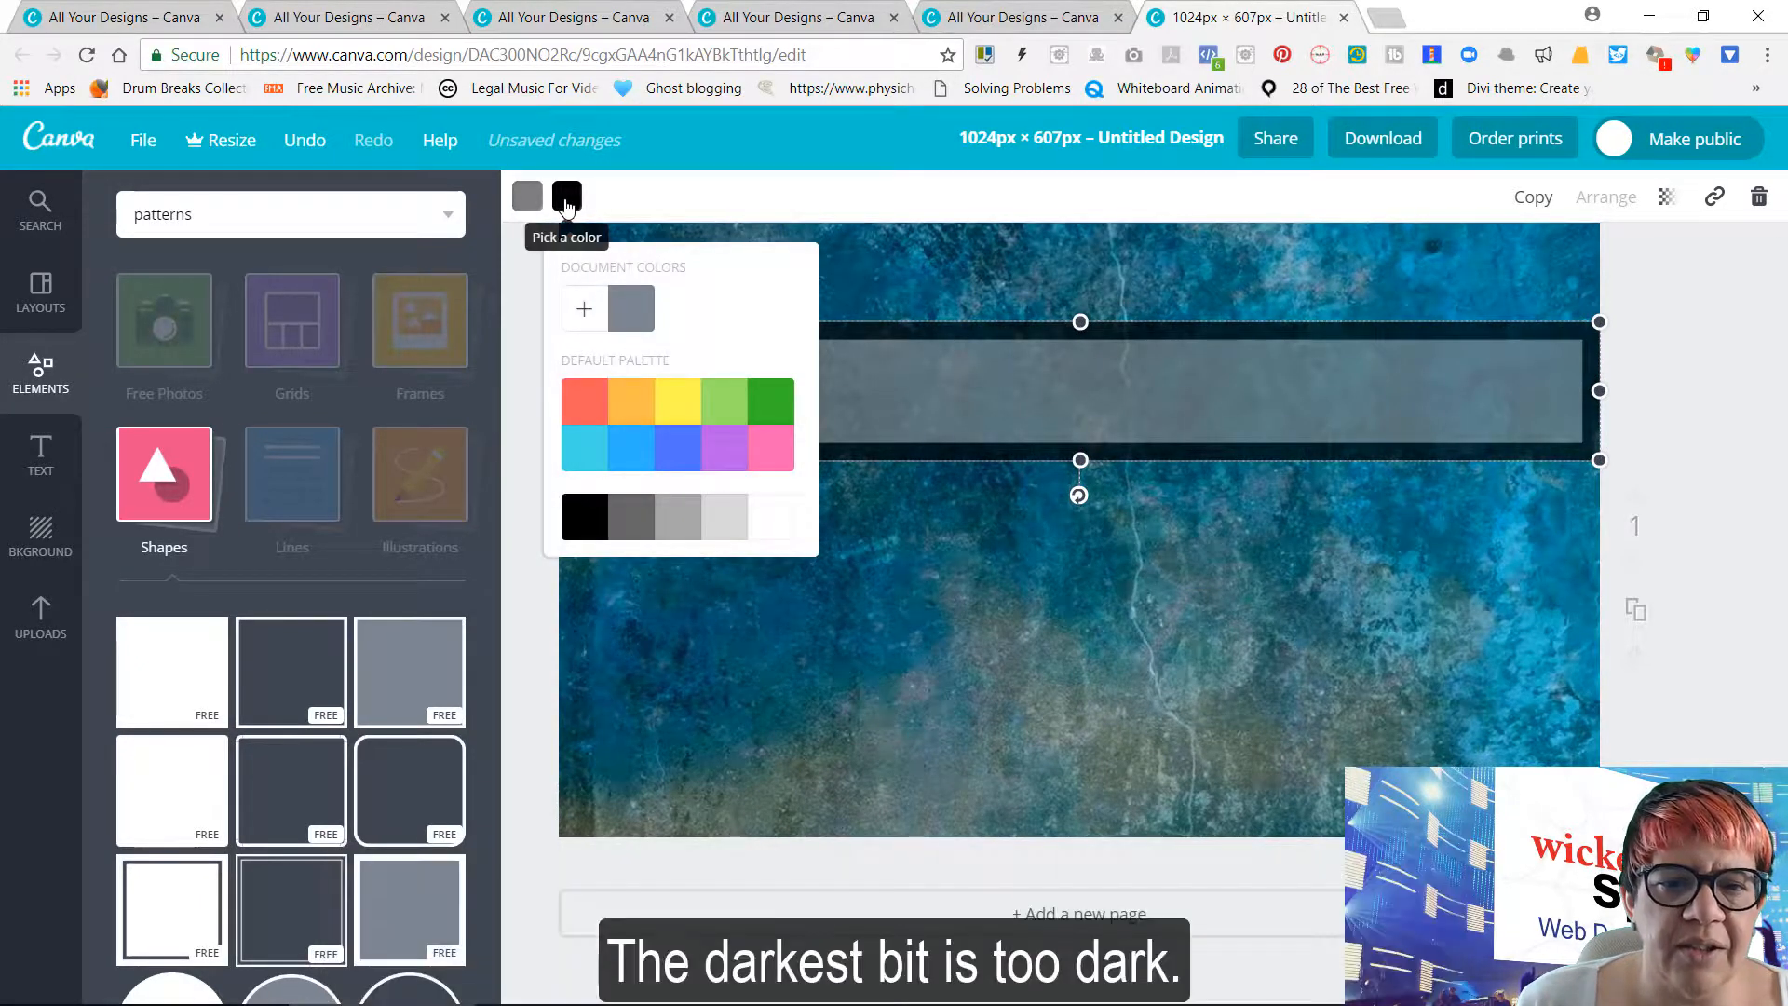
click(585, 317)
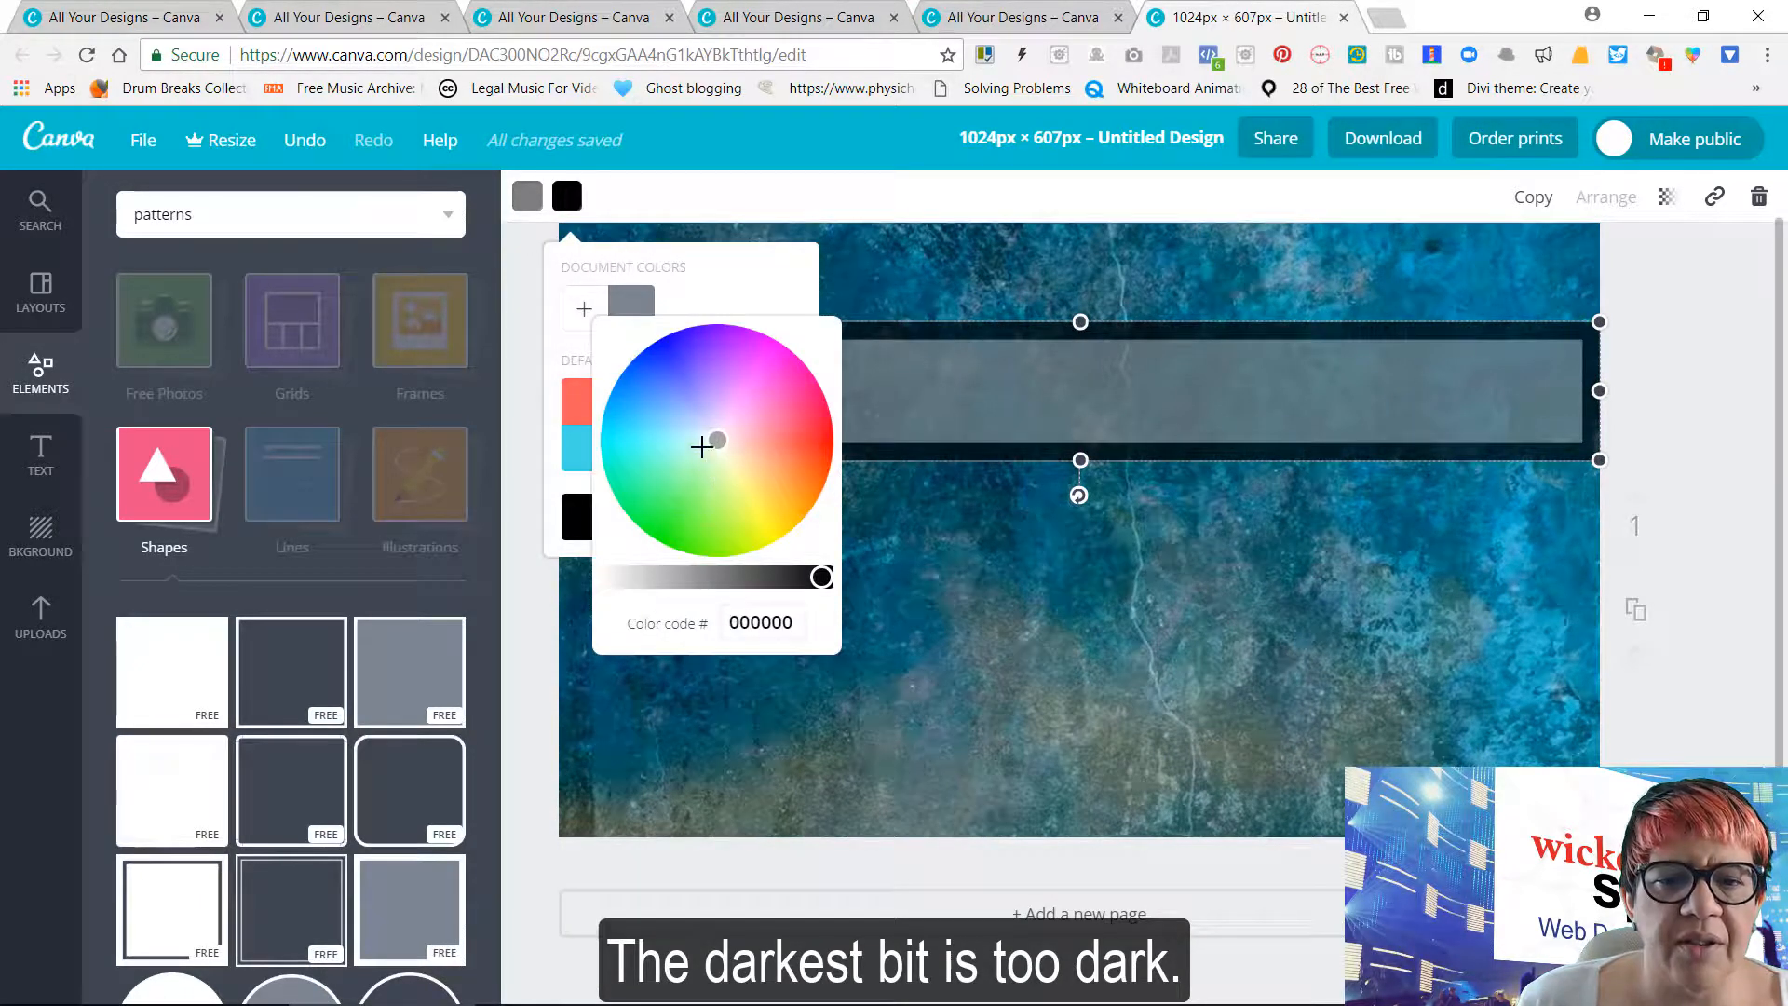
click(650, 441)
mouse_move(650, 440)
mouse_down()
mouse_move(638, 396)
mouse_move(646, 434)
mouse_up()
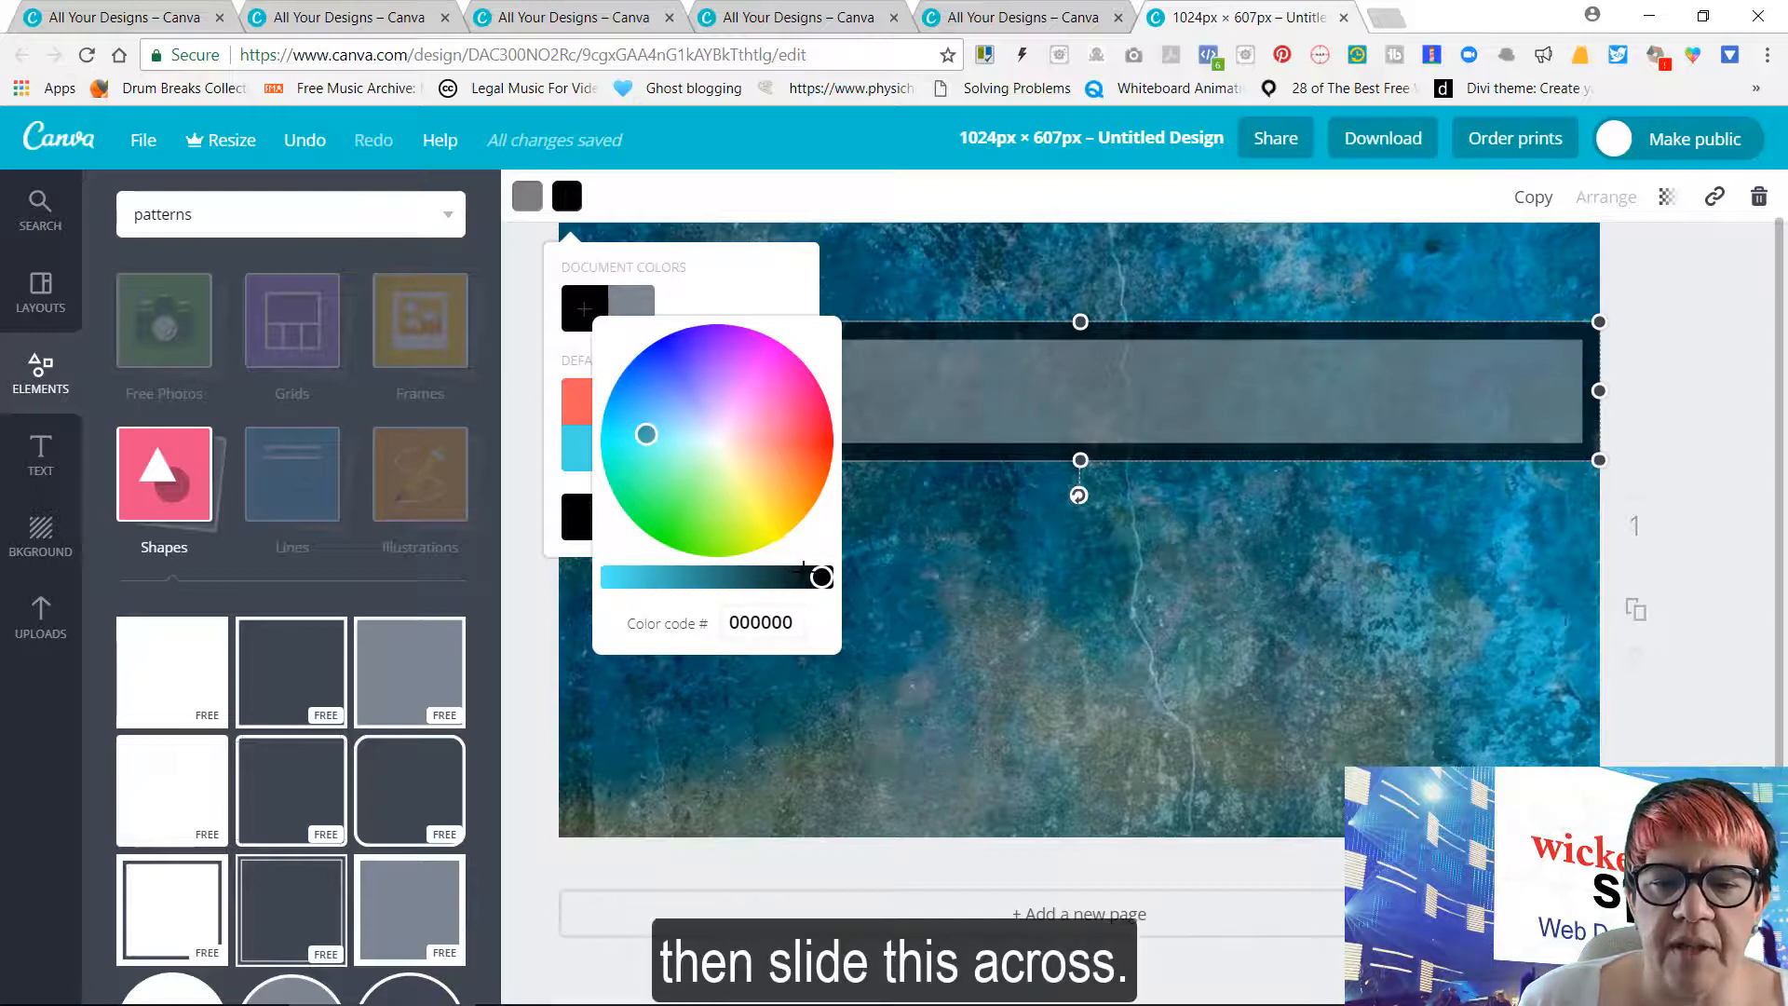
drag(820, 577, 642, 607)
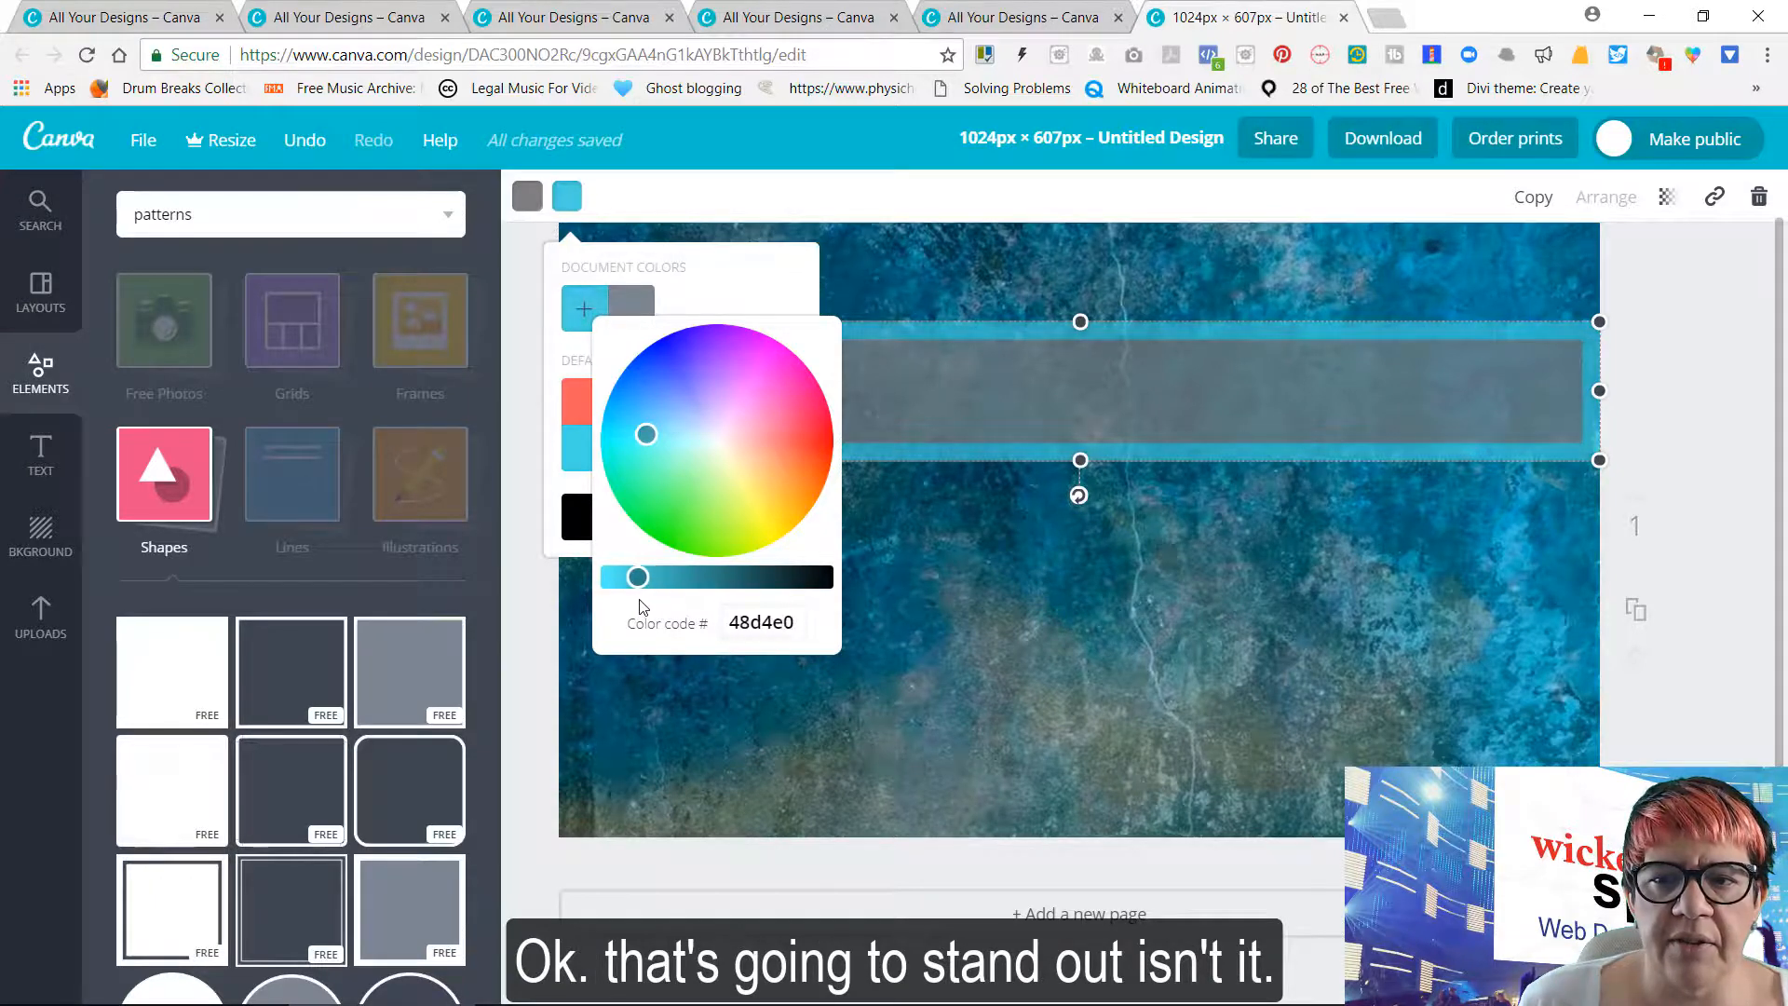
click(736, 269)
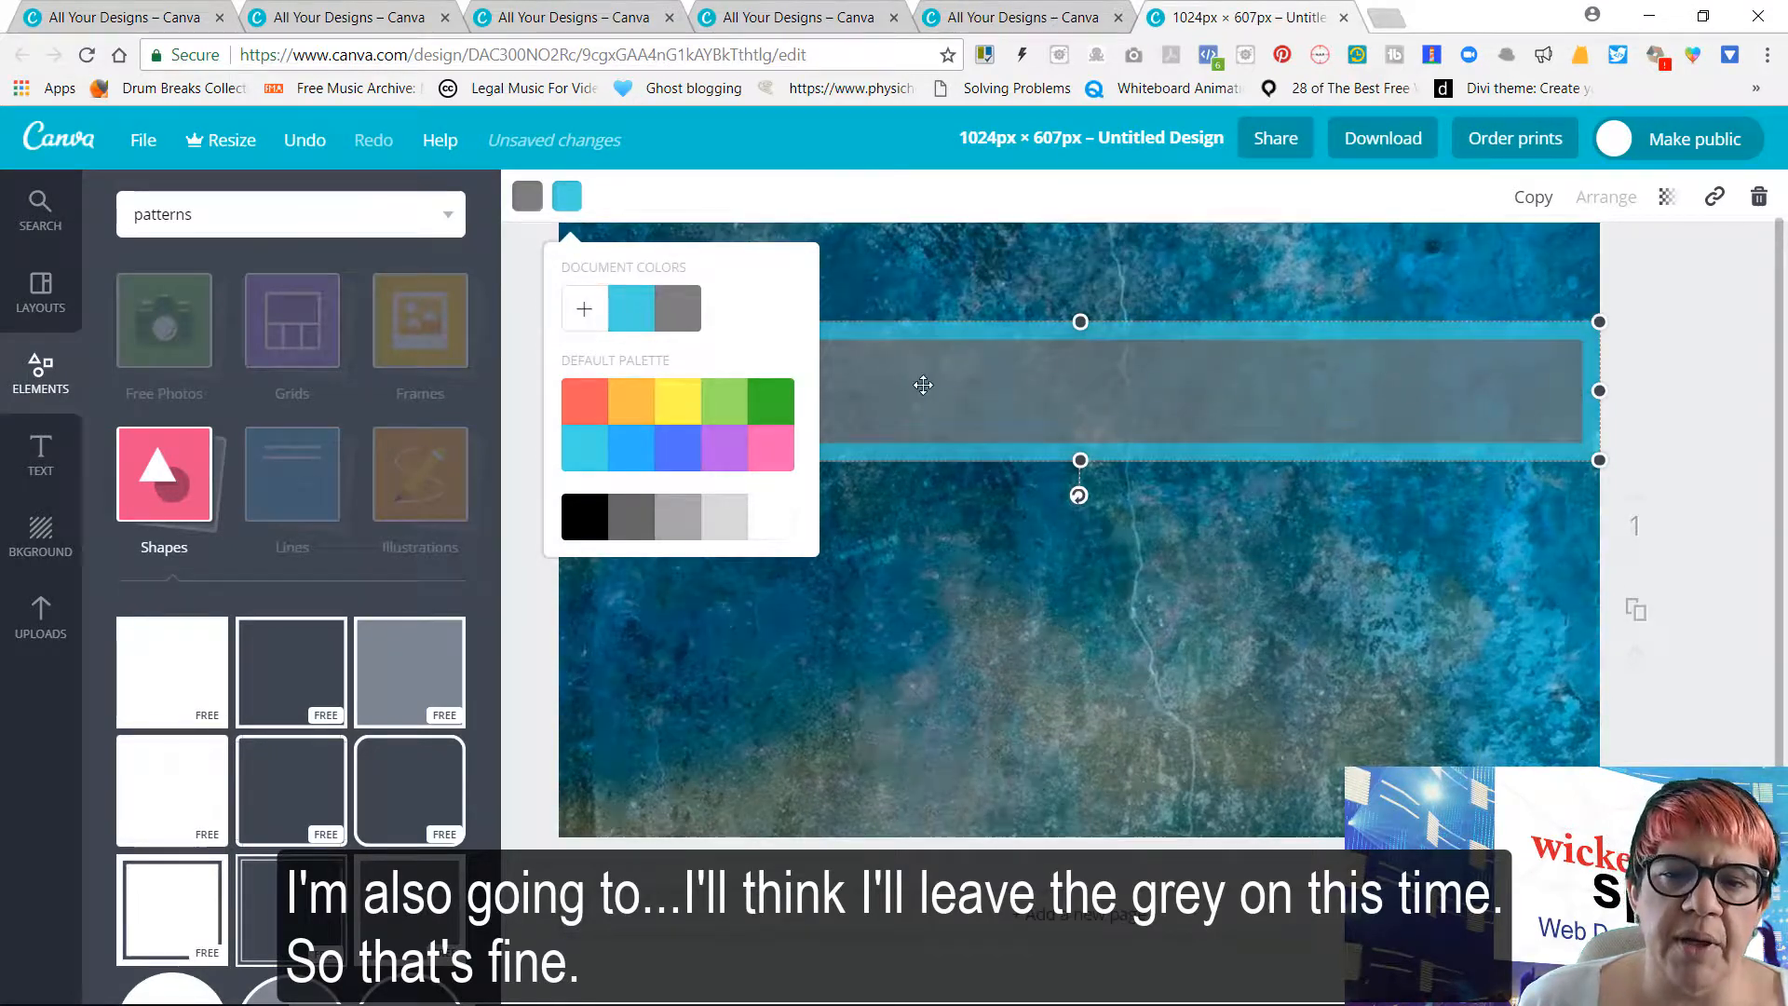
click(1677, 340)
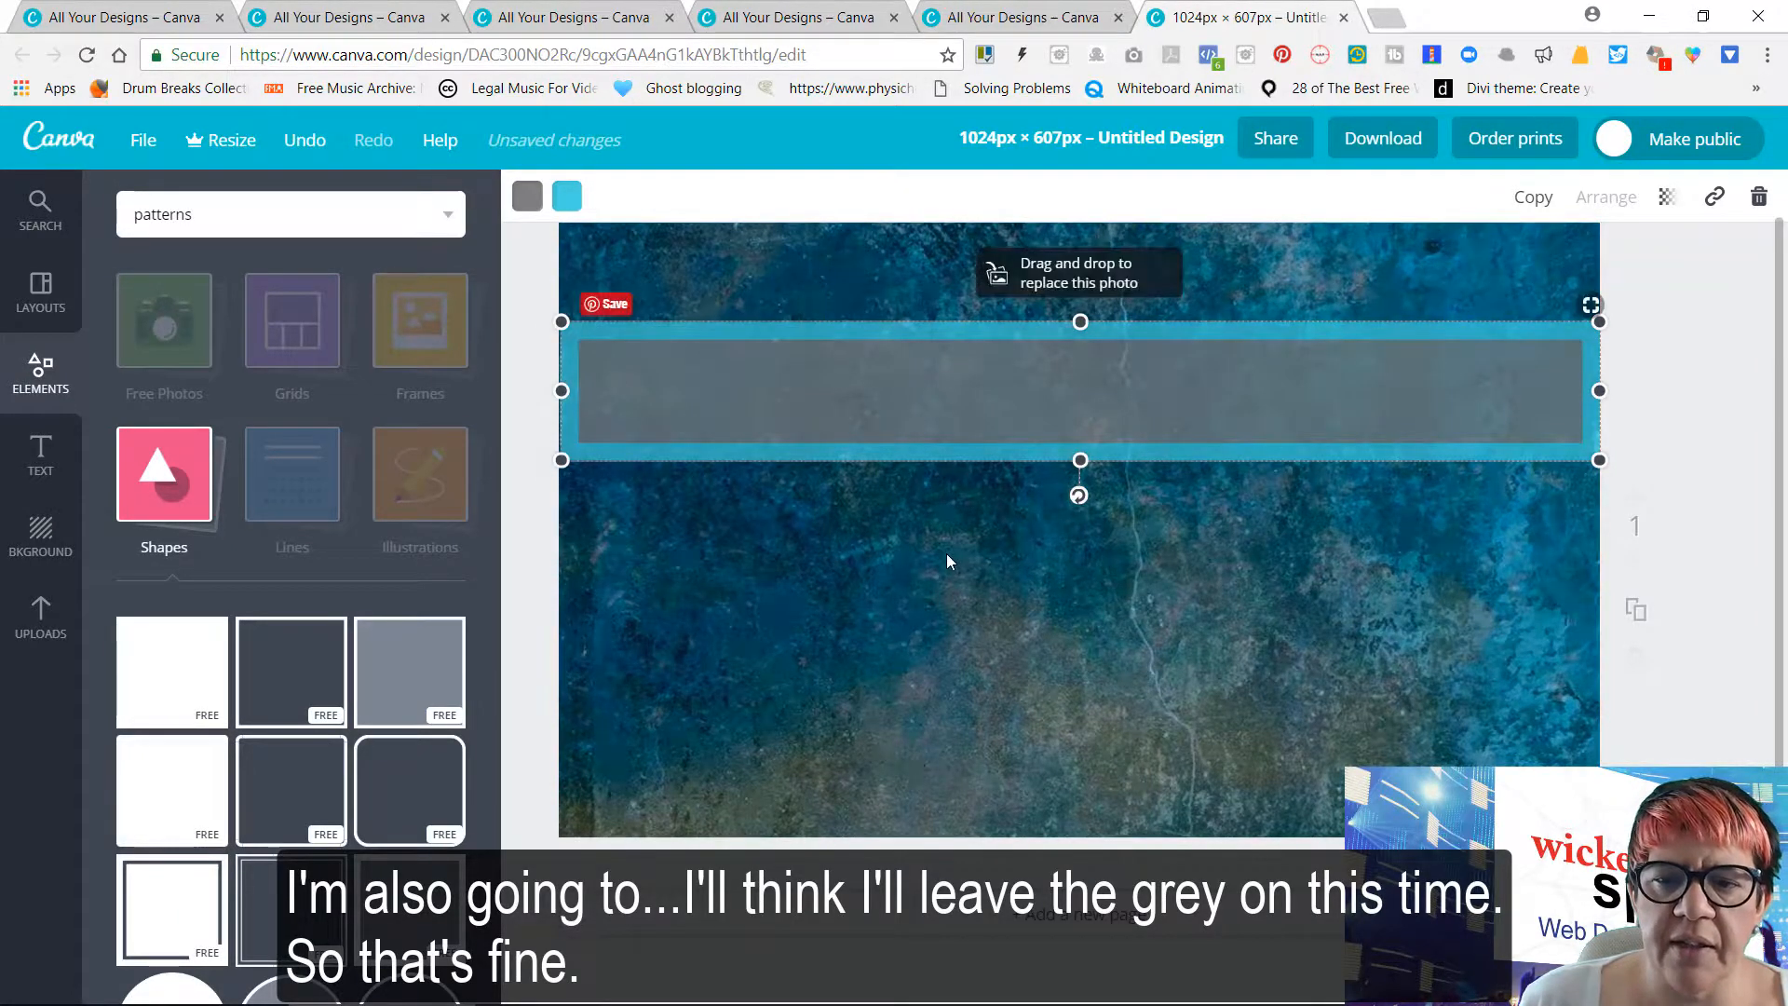
click(953, 557)
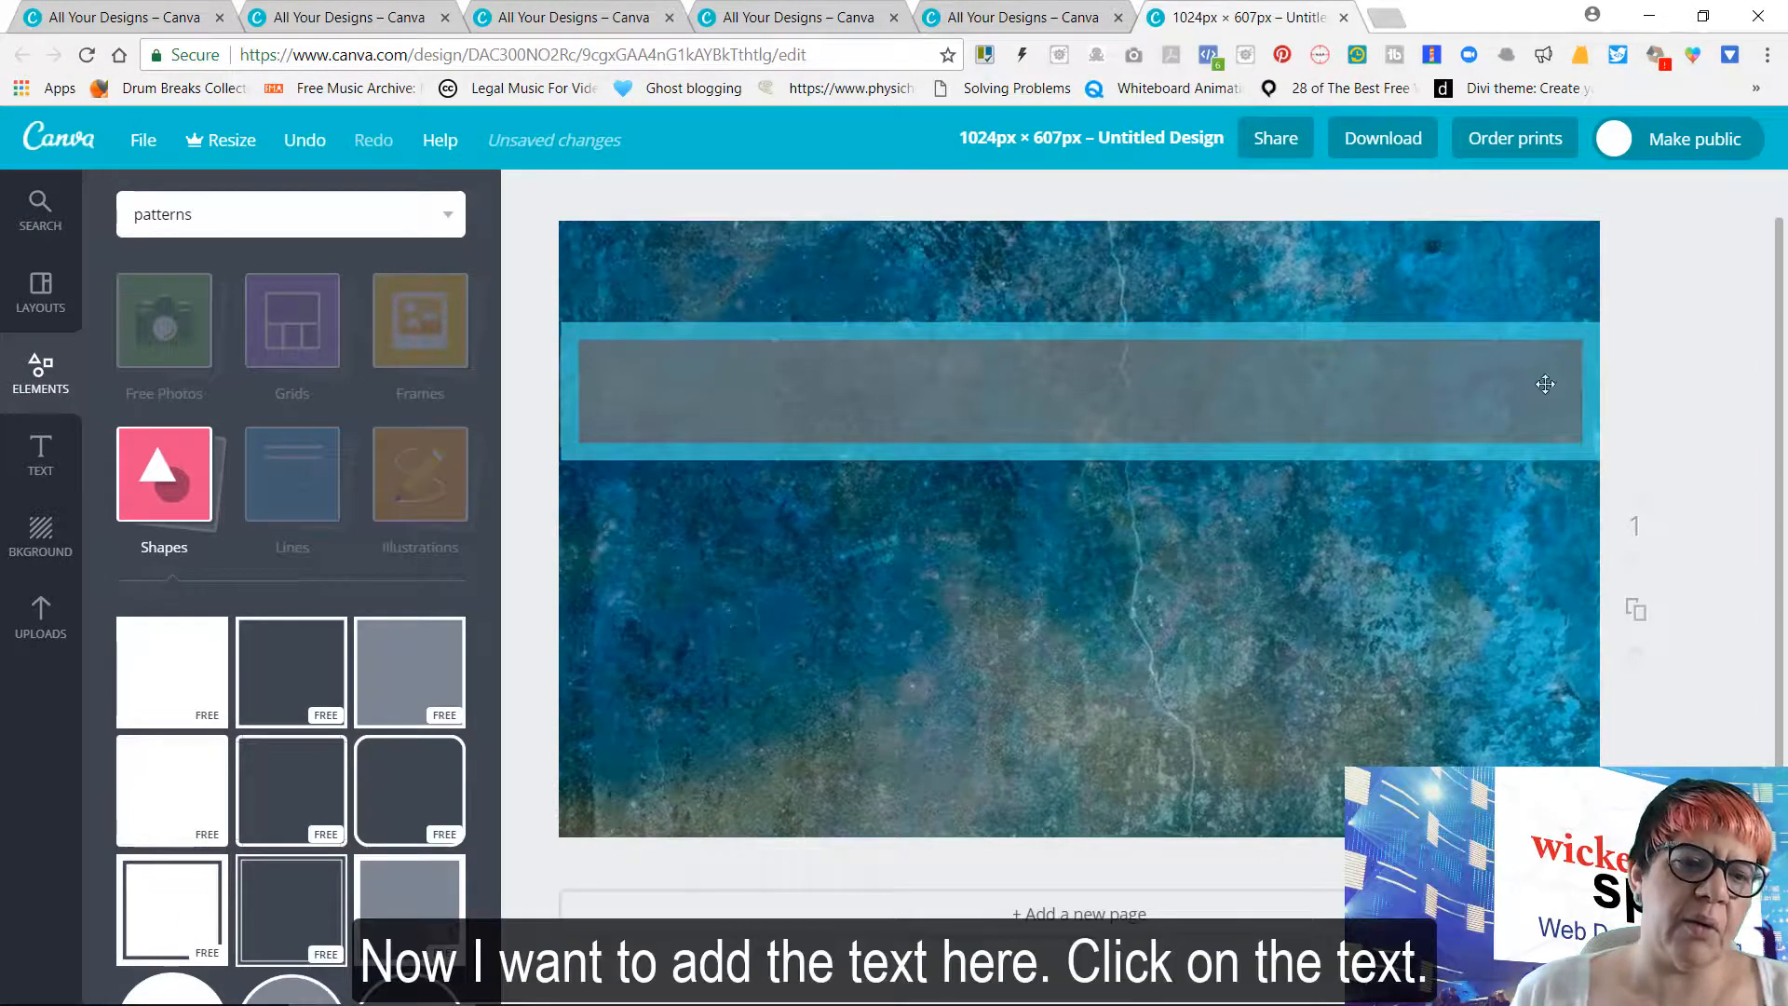
Add a heading text and centre it inside the grey band
click(41, 457)
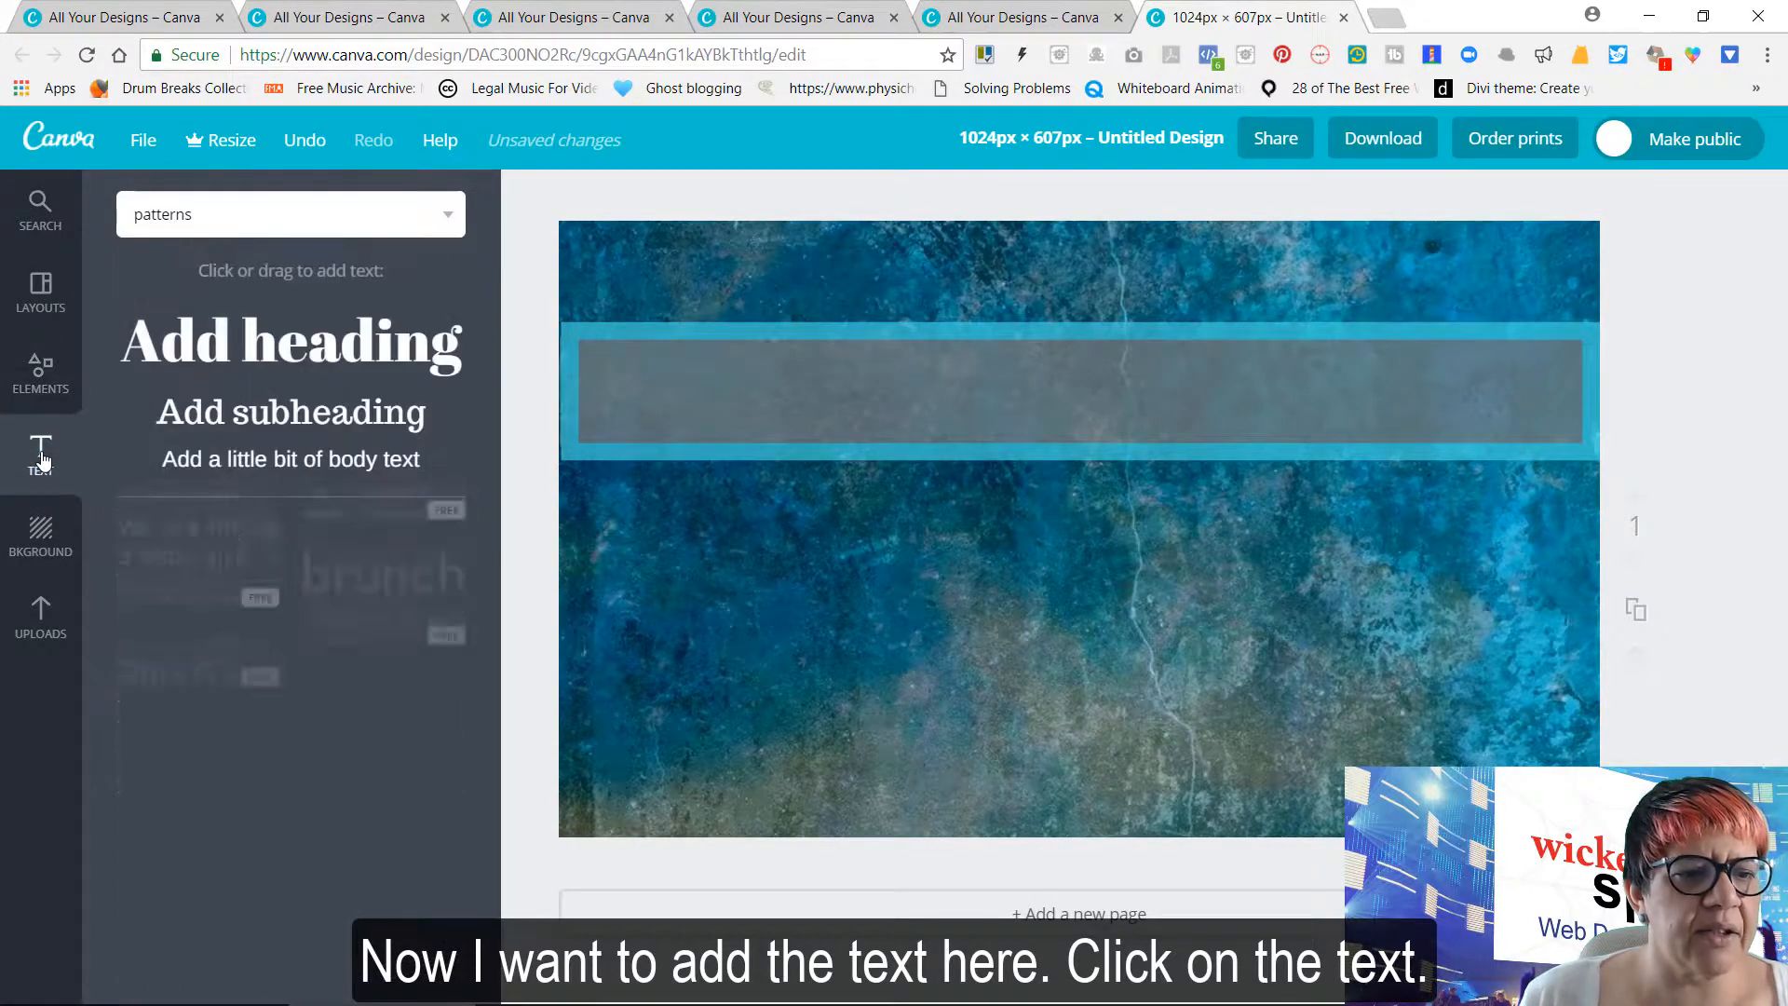
click(328, 365)
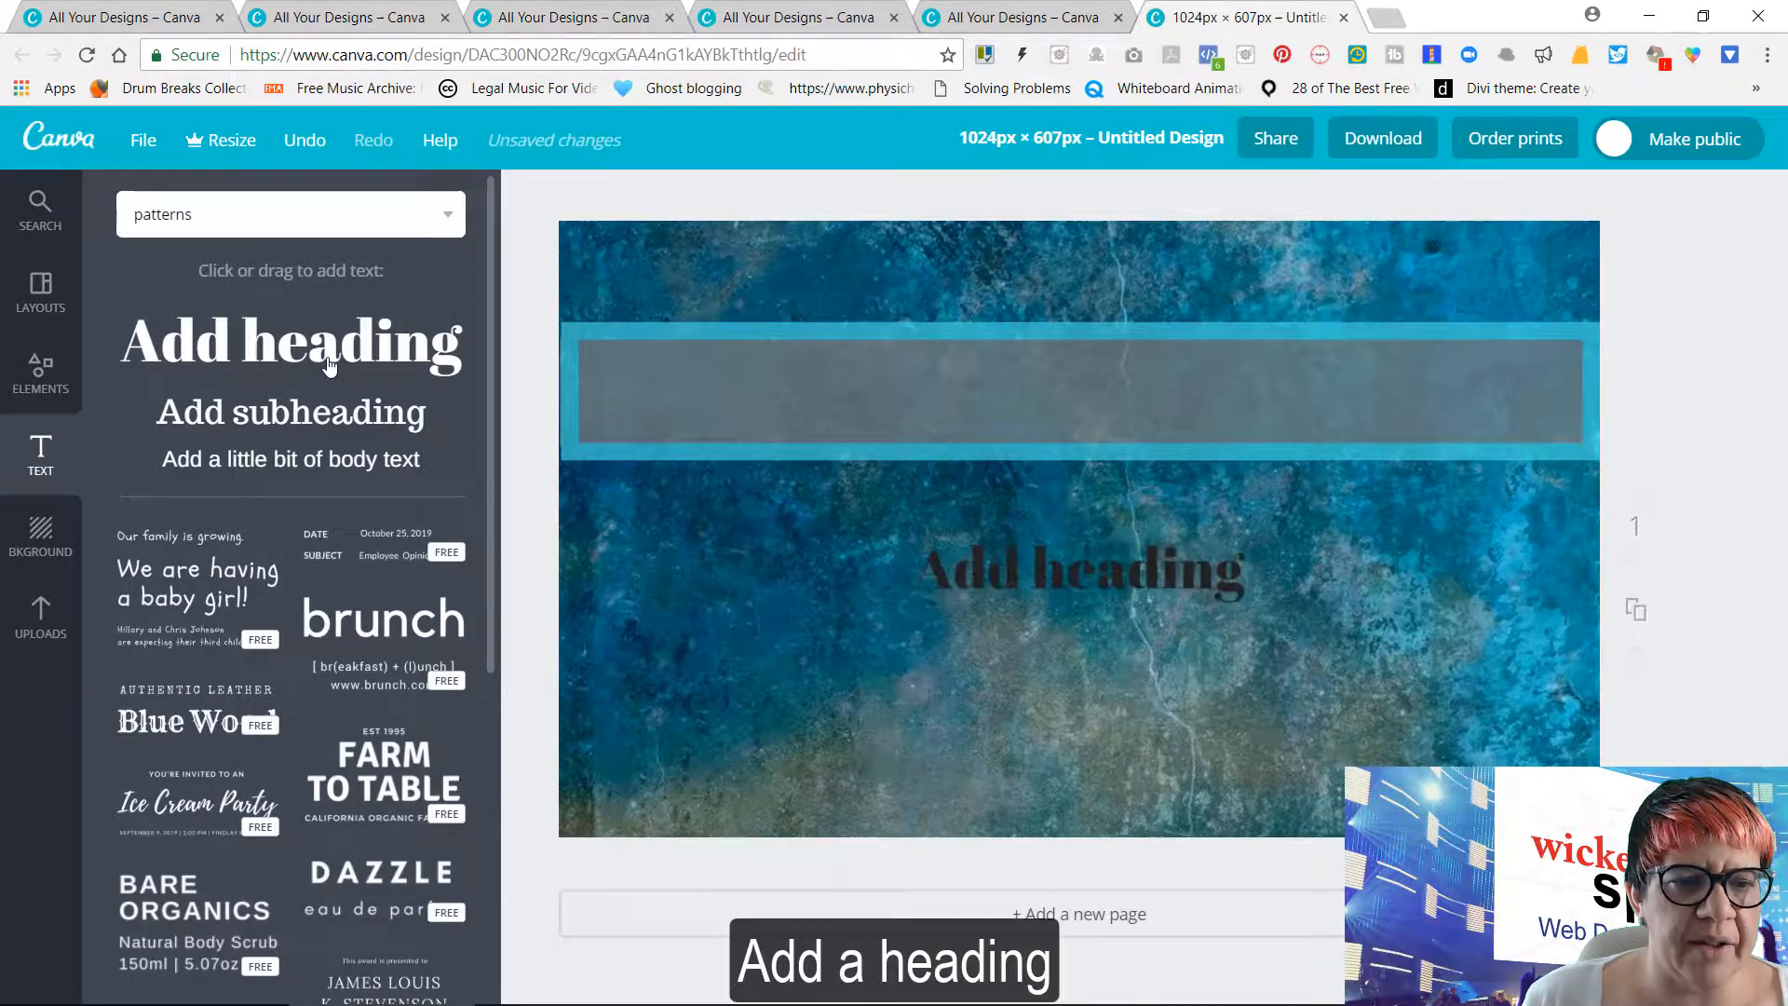
click(1083, 582)
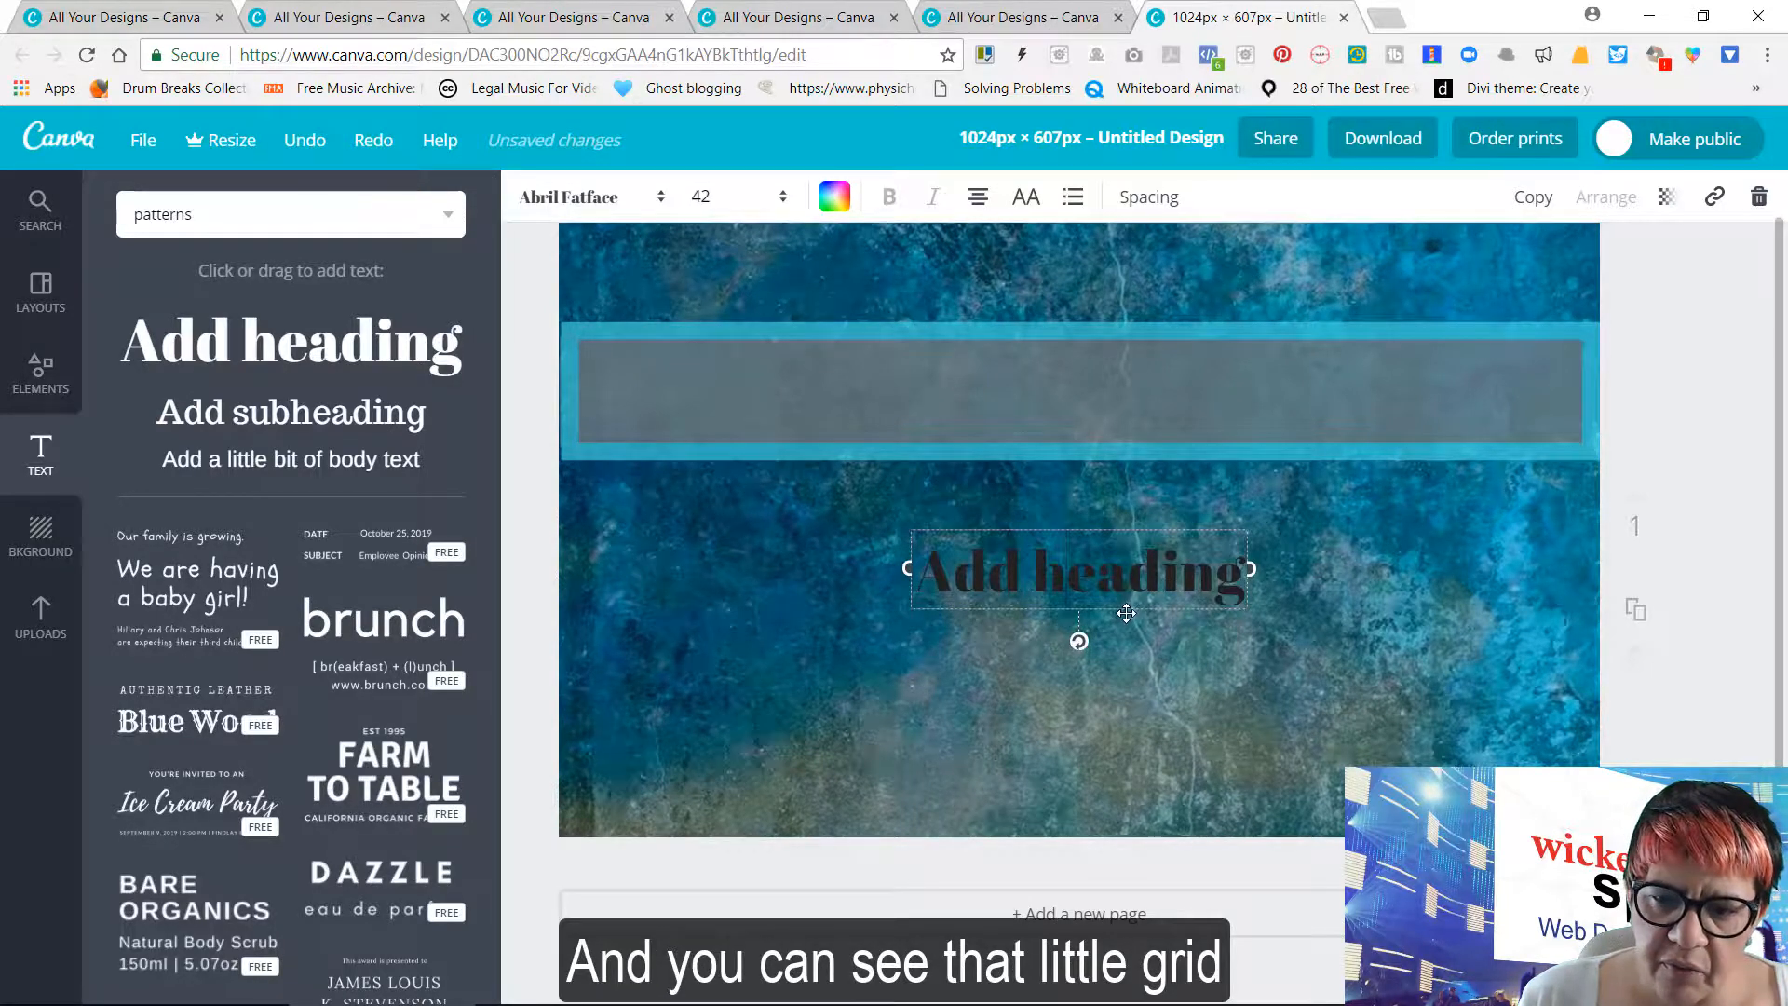
drag(1126, 612, 1128, 429)
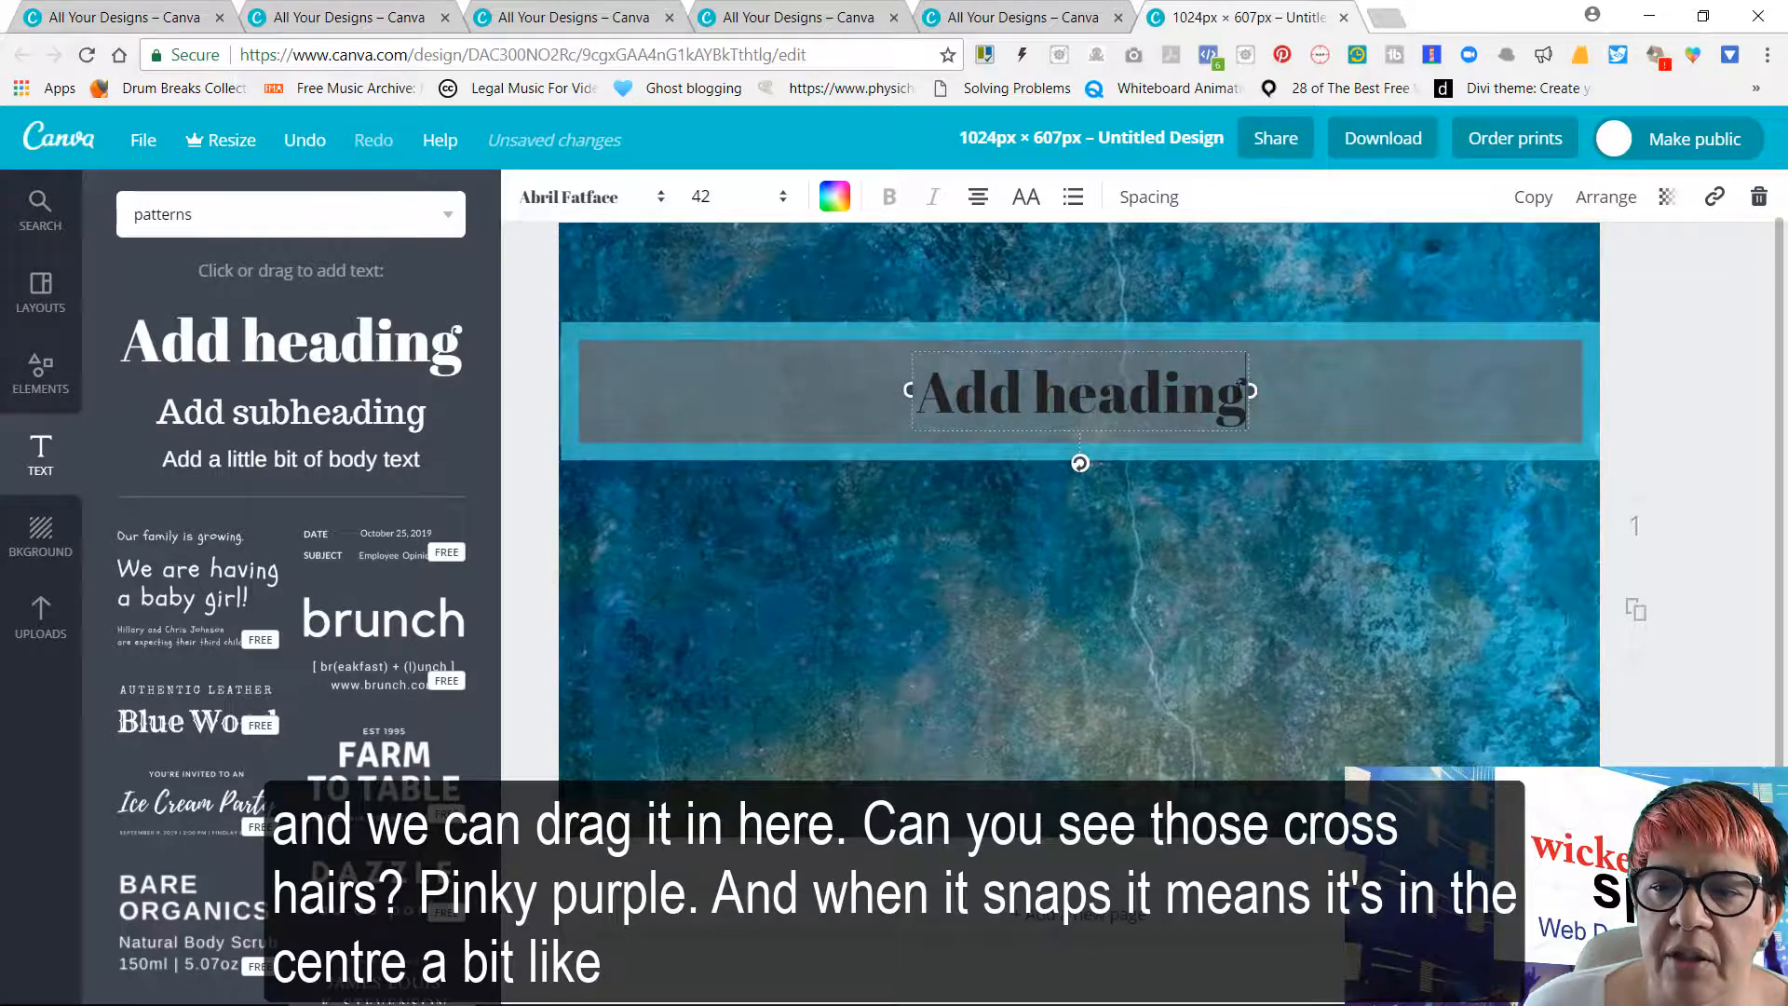
Replace the heading's placeholder text with "How to use Overlays in Canva"
drag(1242, 384, 935, 395)
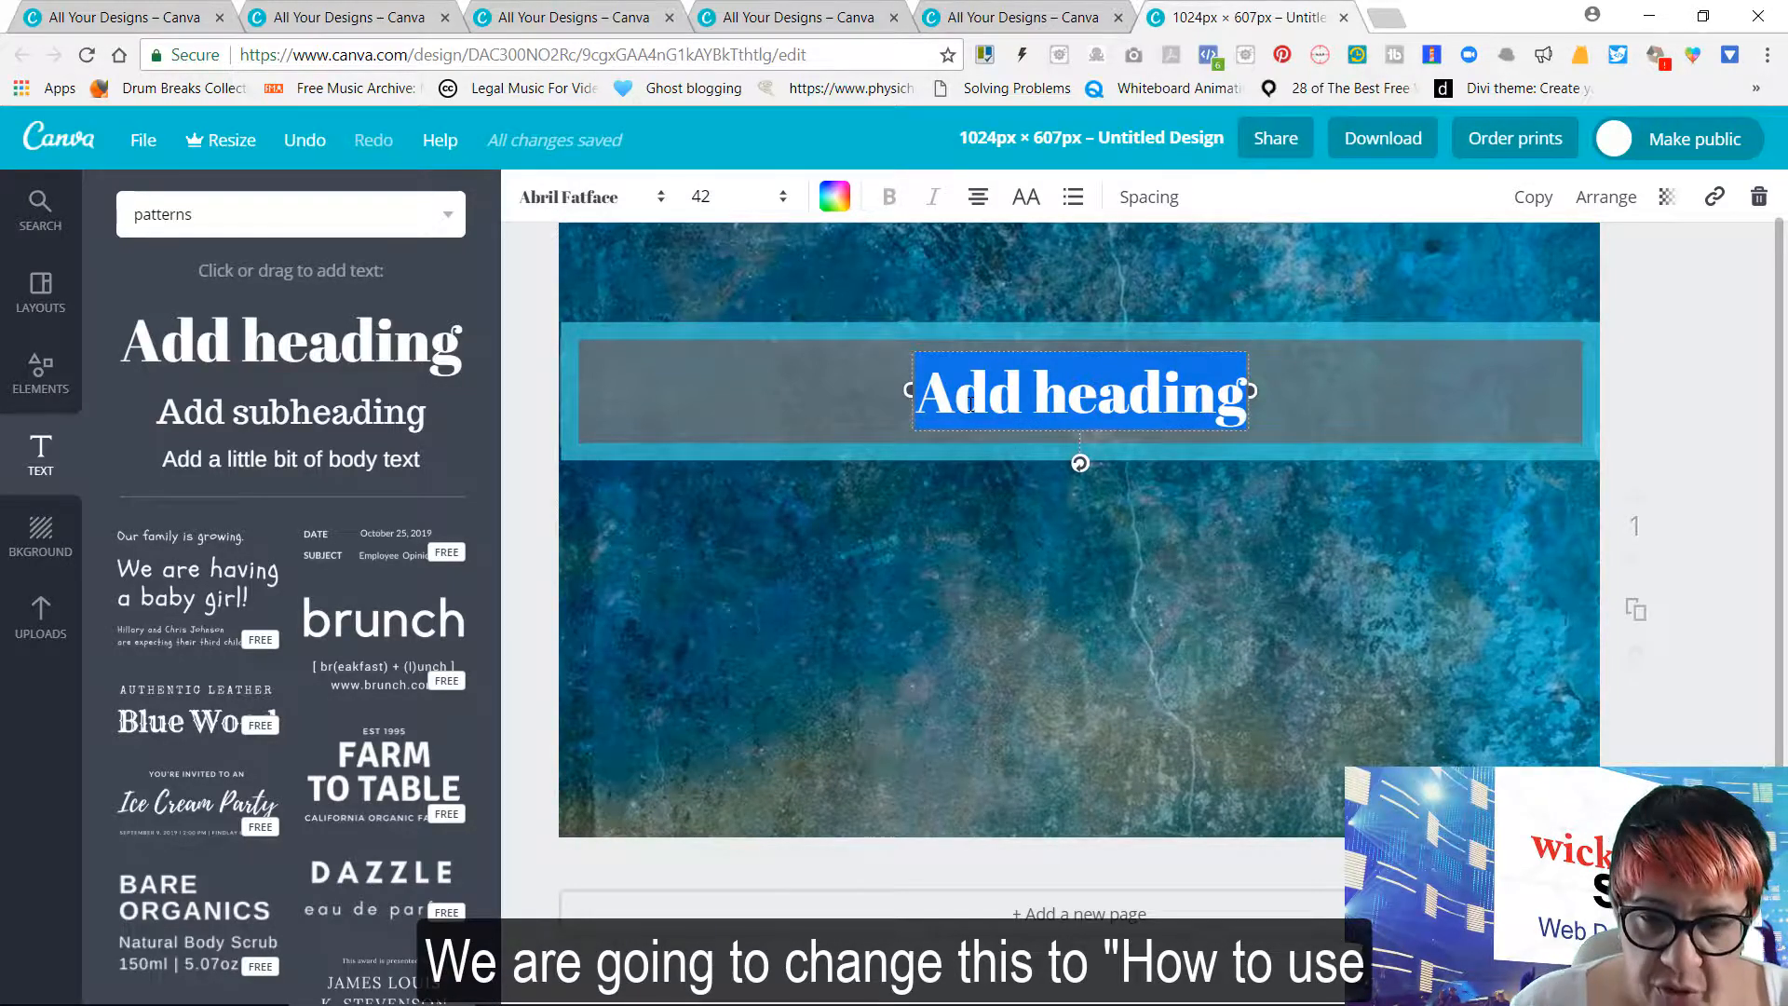
text(How t)
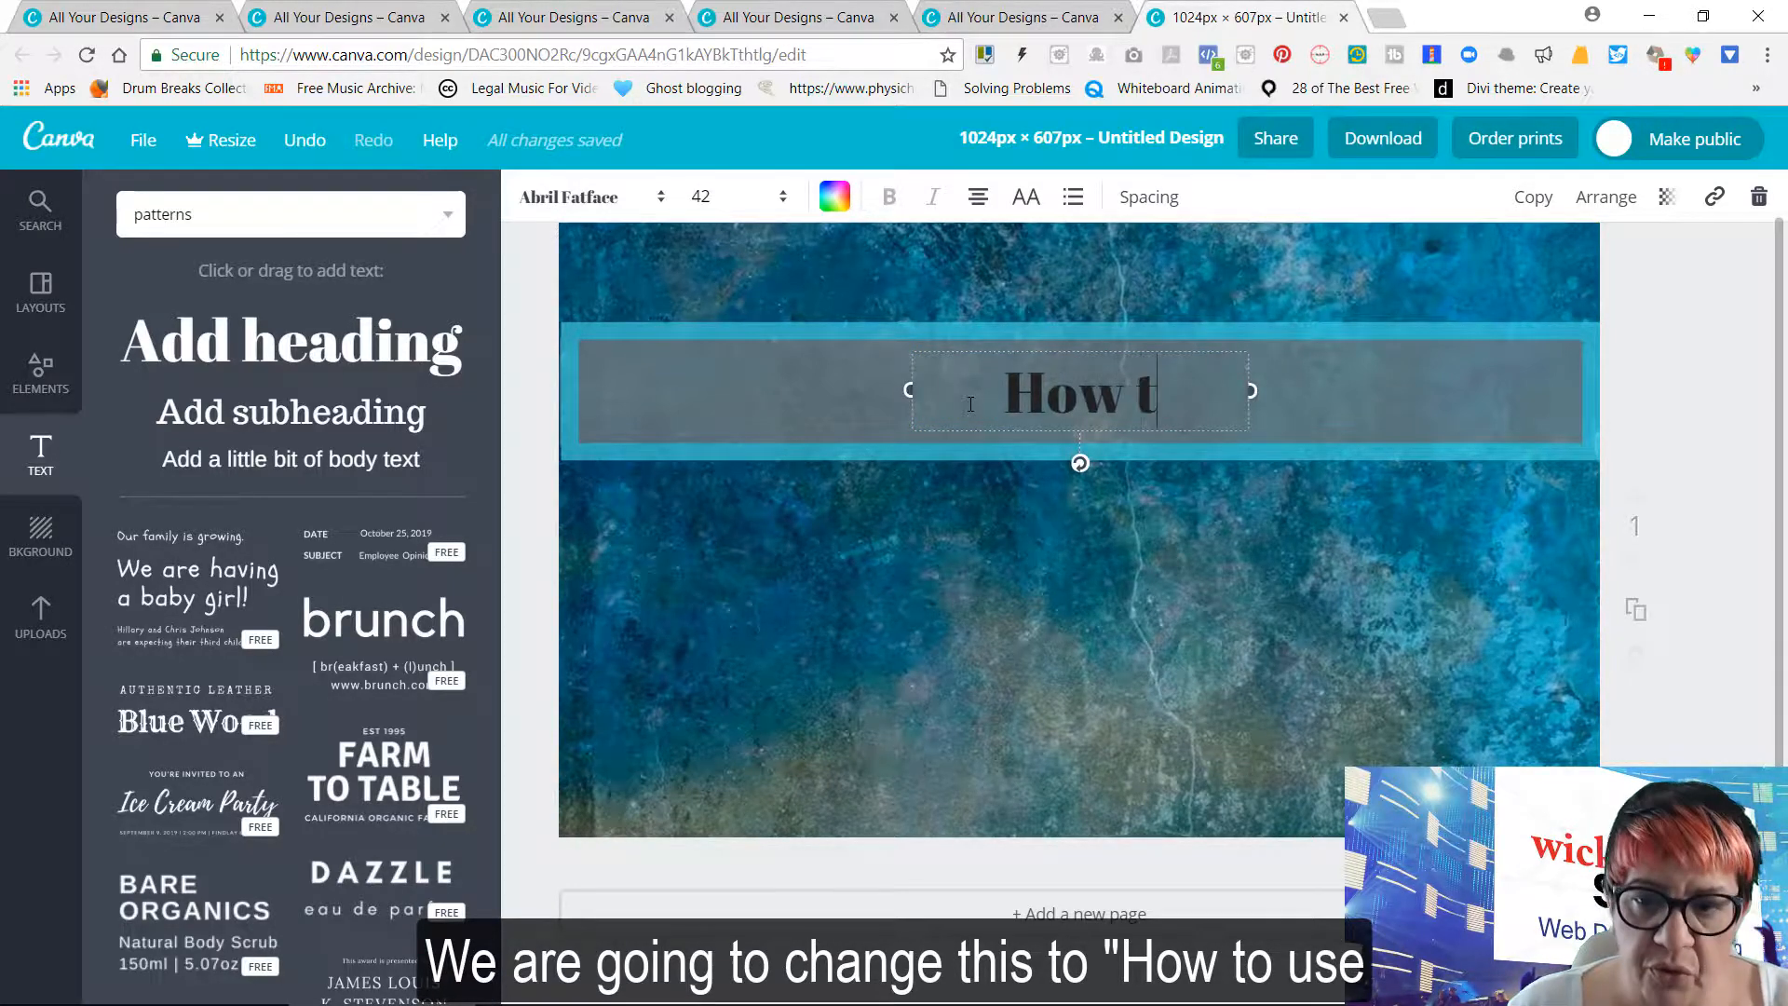
text(o use )
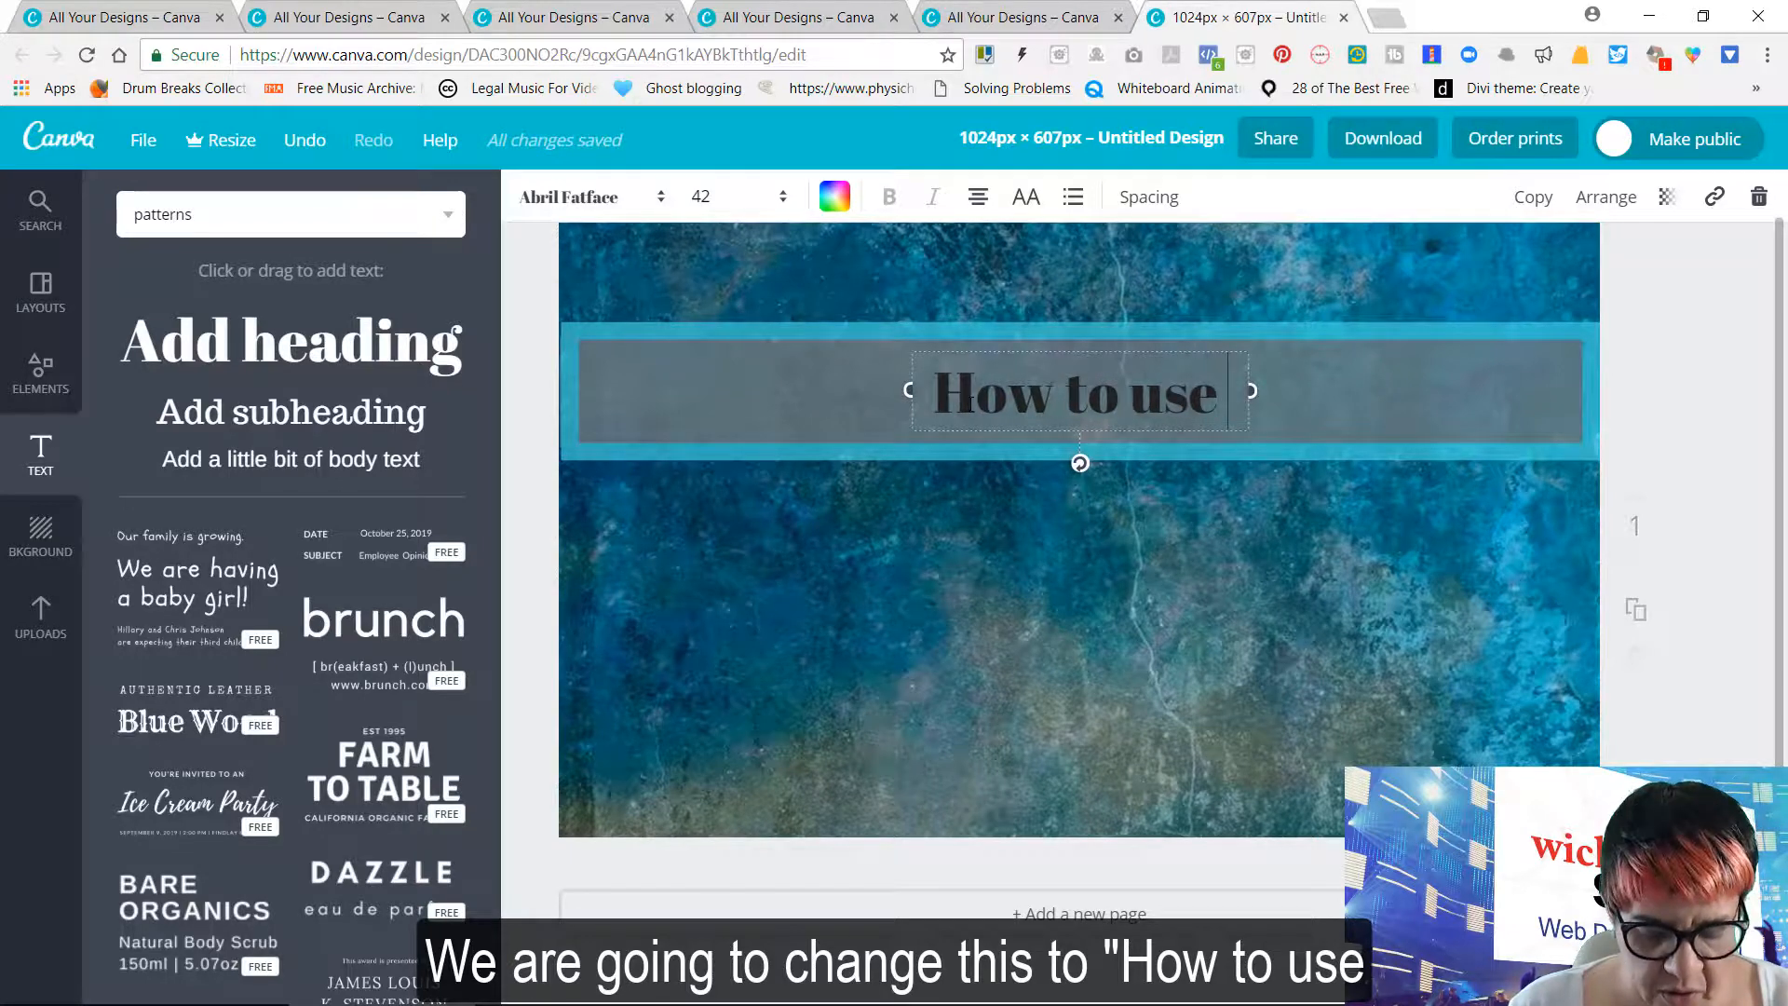
text(Overlays)
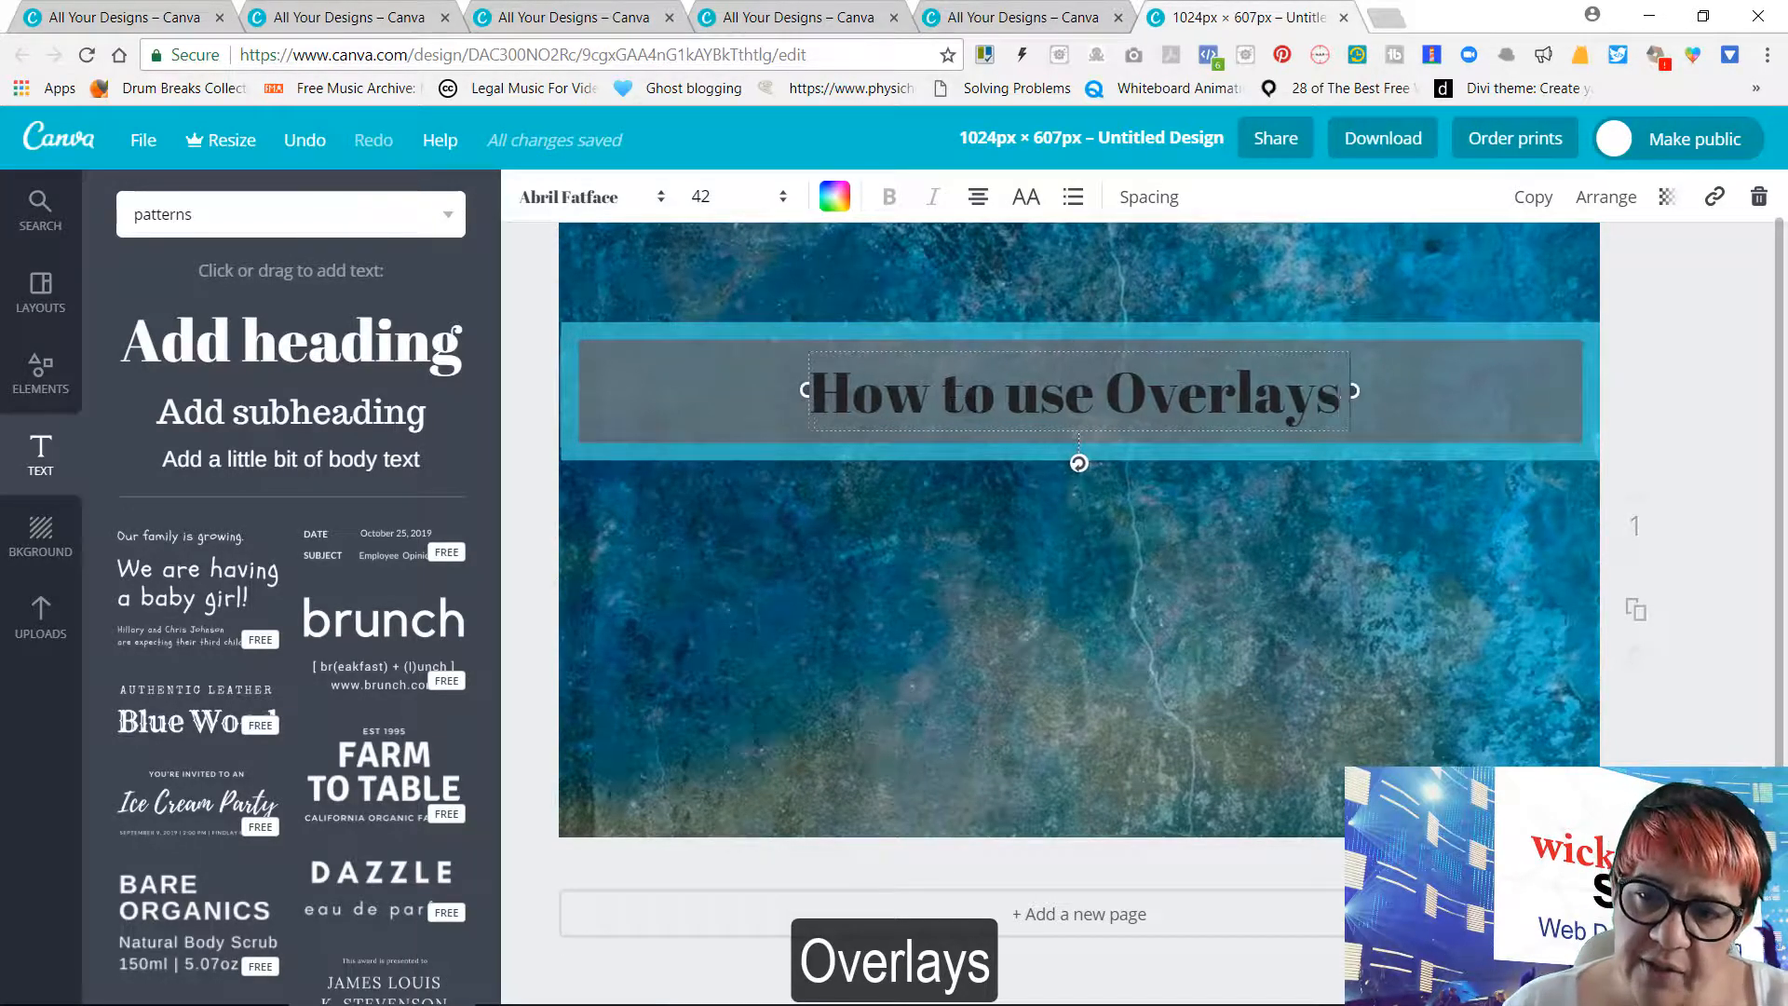
text( in)
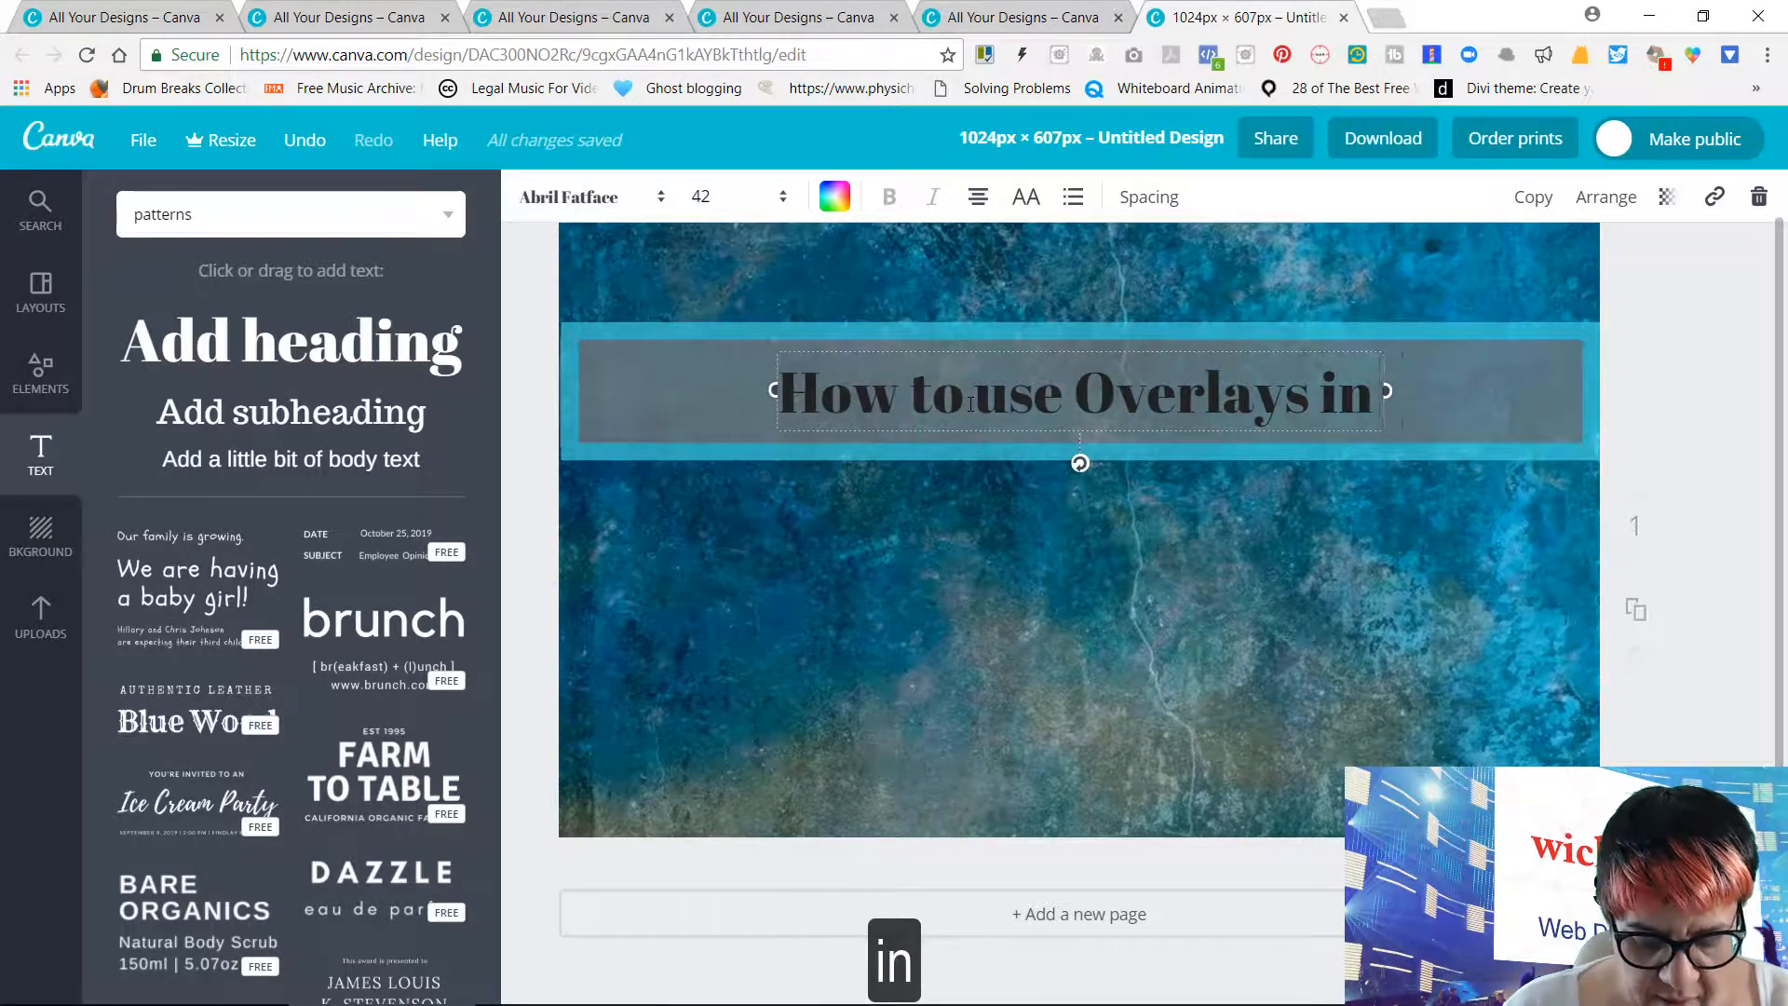
text( V)
key(BackSpace)
text(Ca)
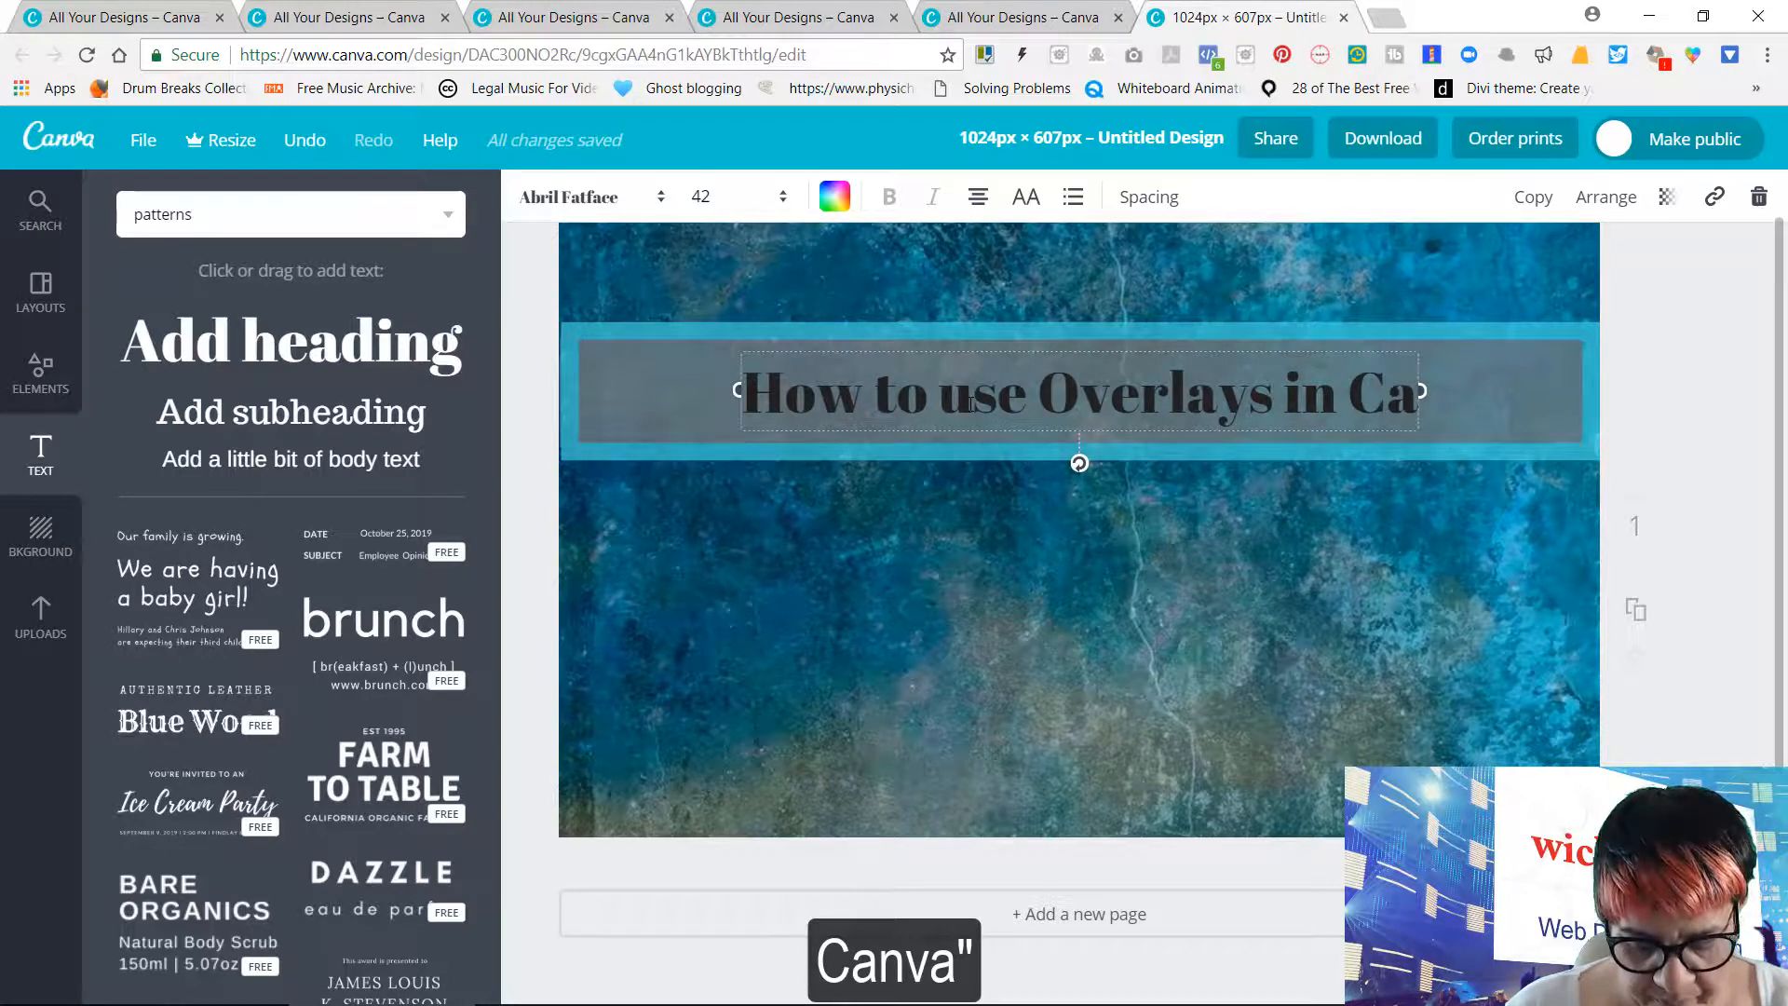
text(n)
text(va)
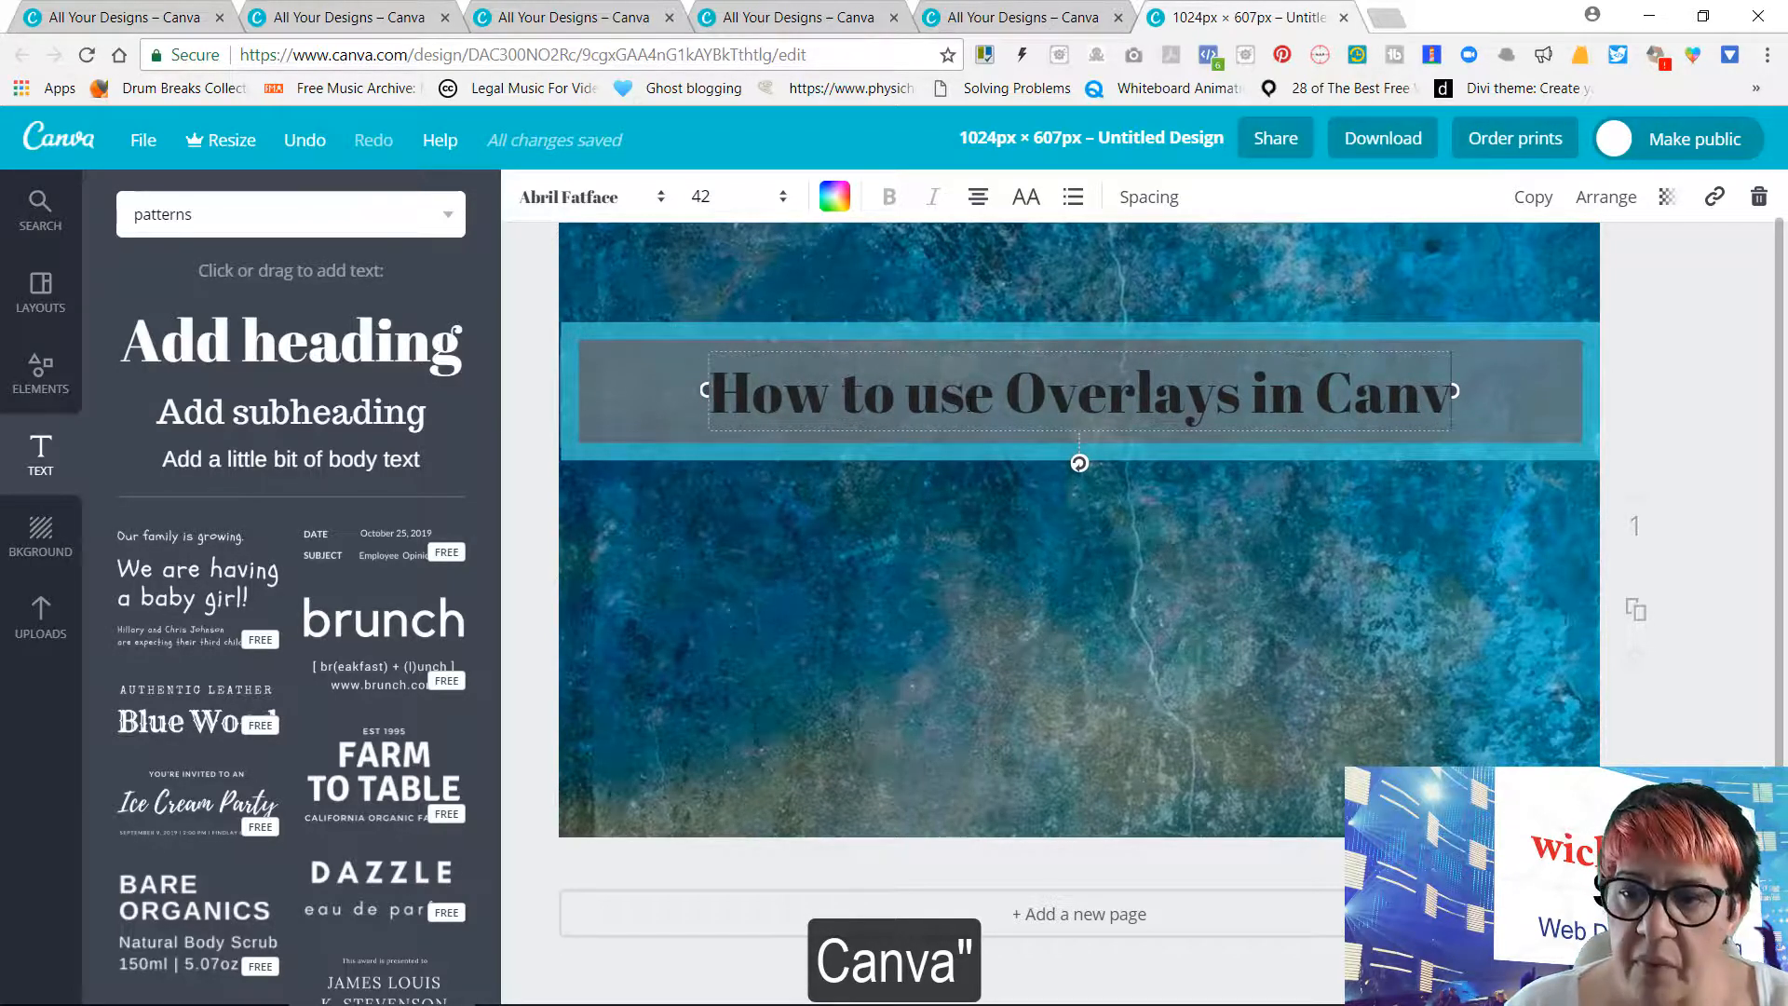
Set the colour of the whole heading text to white using the colour code ffffff, and deselect the heading
key(shift+Left)
key(shift+Left)
key(shift+Left)
key(shift+Left)
key(shift+Left)
key(shift+Left)
key(shift+Left)
key(shift+Left)
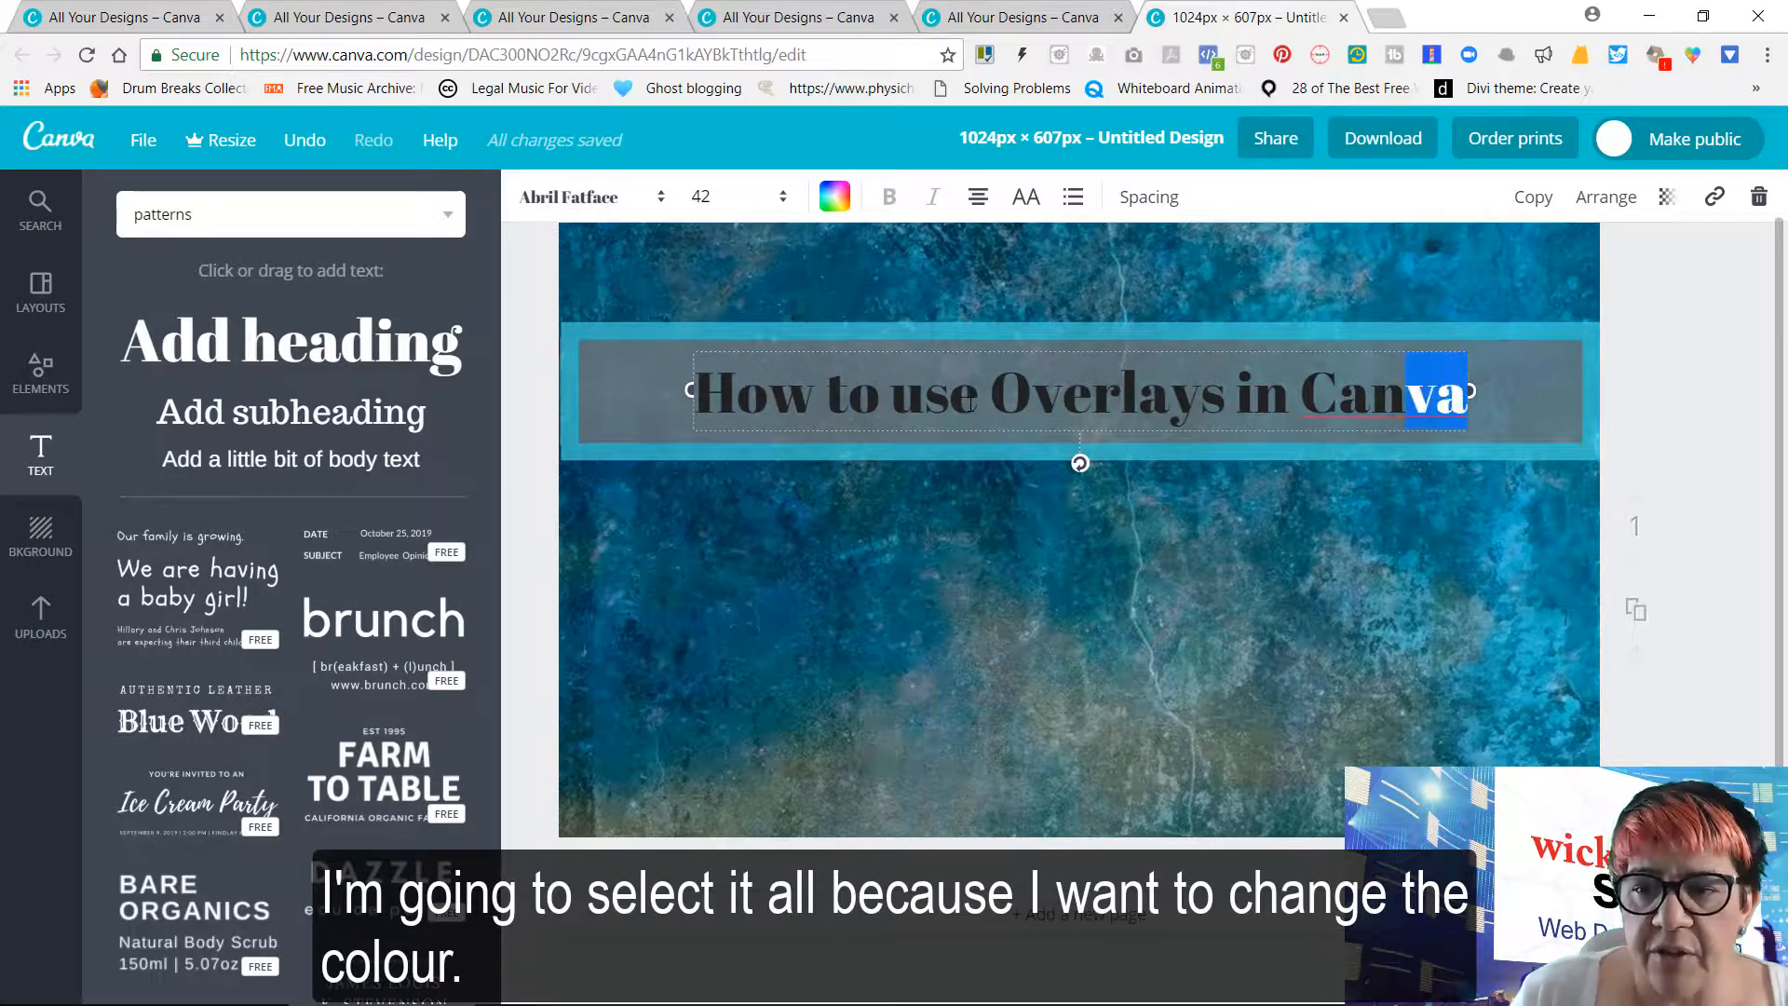
key(shift+Left)
key(shift+Left)
key(shift+Left)
key(shift+Left)
key(shift+Left)
key(shift+Left)
key(shift+Left)
key(shift+Left)
key(shift+Left)
key(shift+Left)
key(shift+Left)
key(shift+Left)
key(shift+Left)
key(shift+Left)
key(shift+Left)
key(shift+Left)
key(shift+Left)
key(shift+Left)
key(shift+Left)
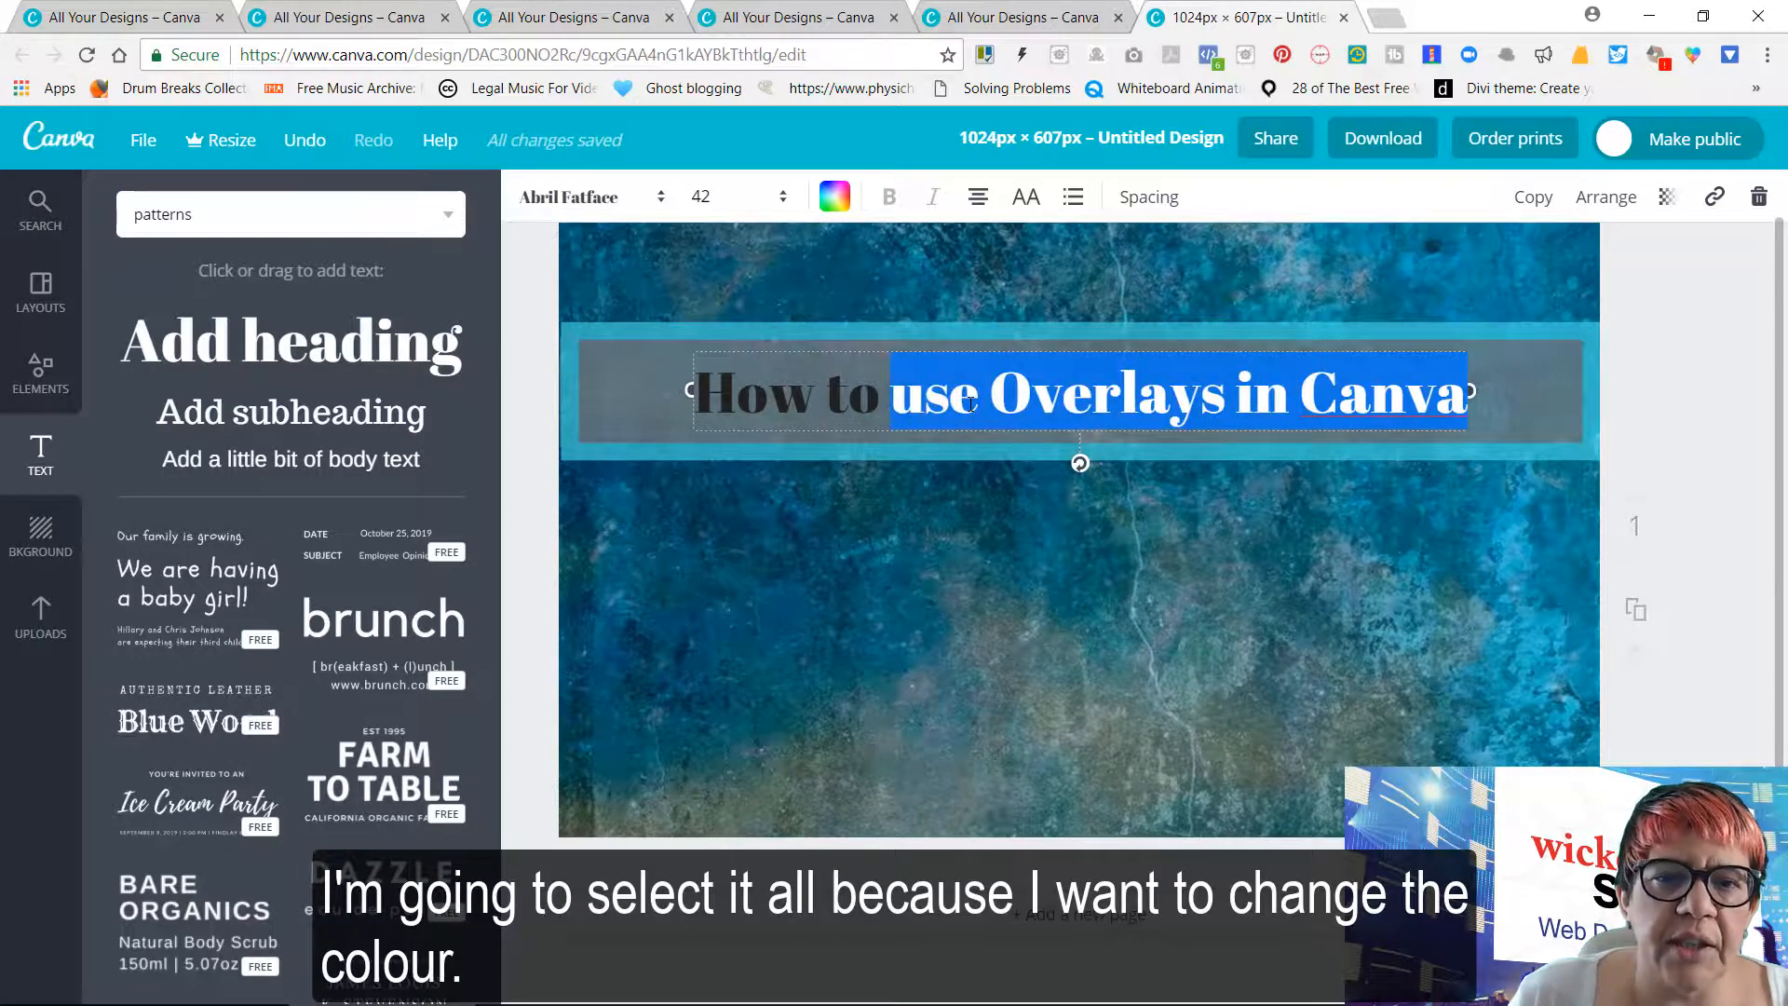
key(shift+Left)
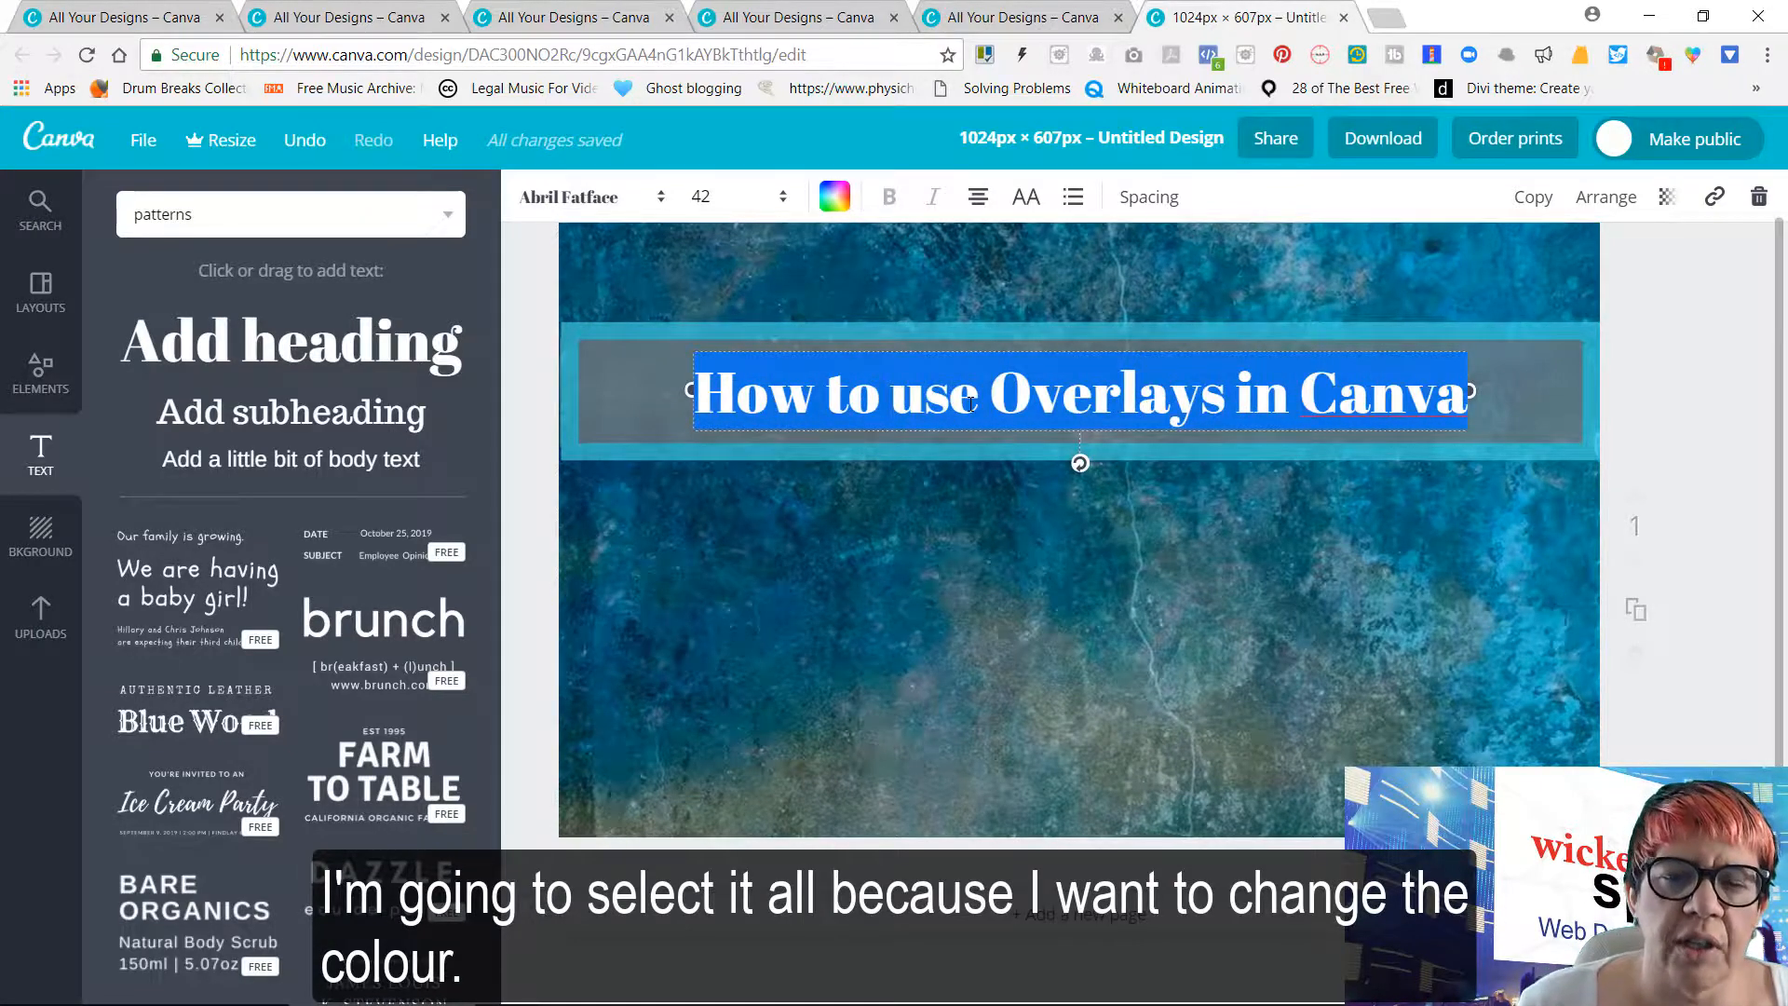
click(834, 196)
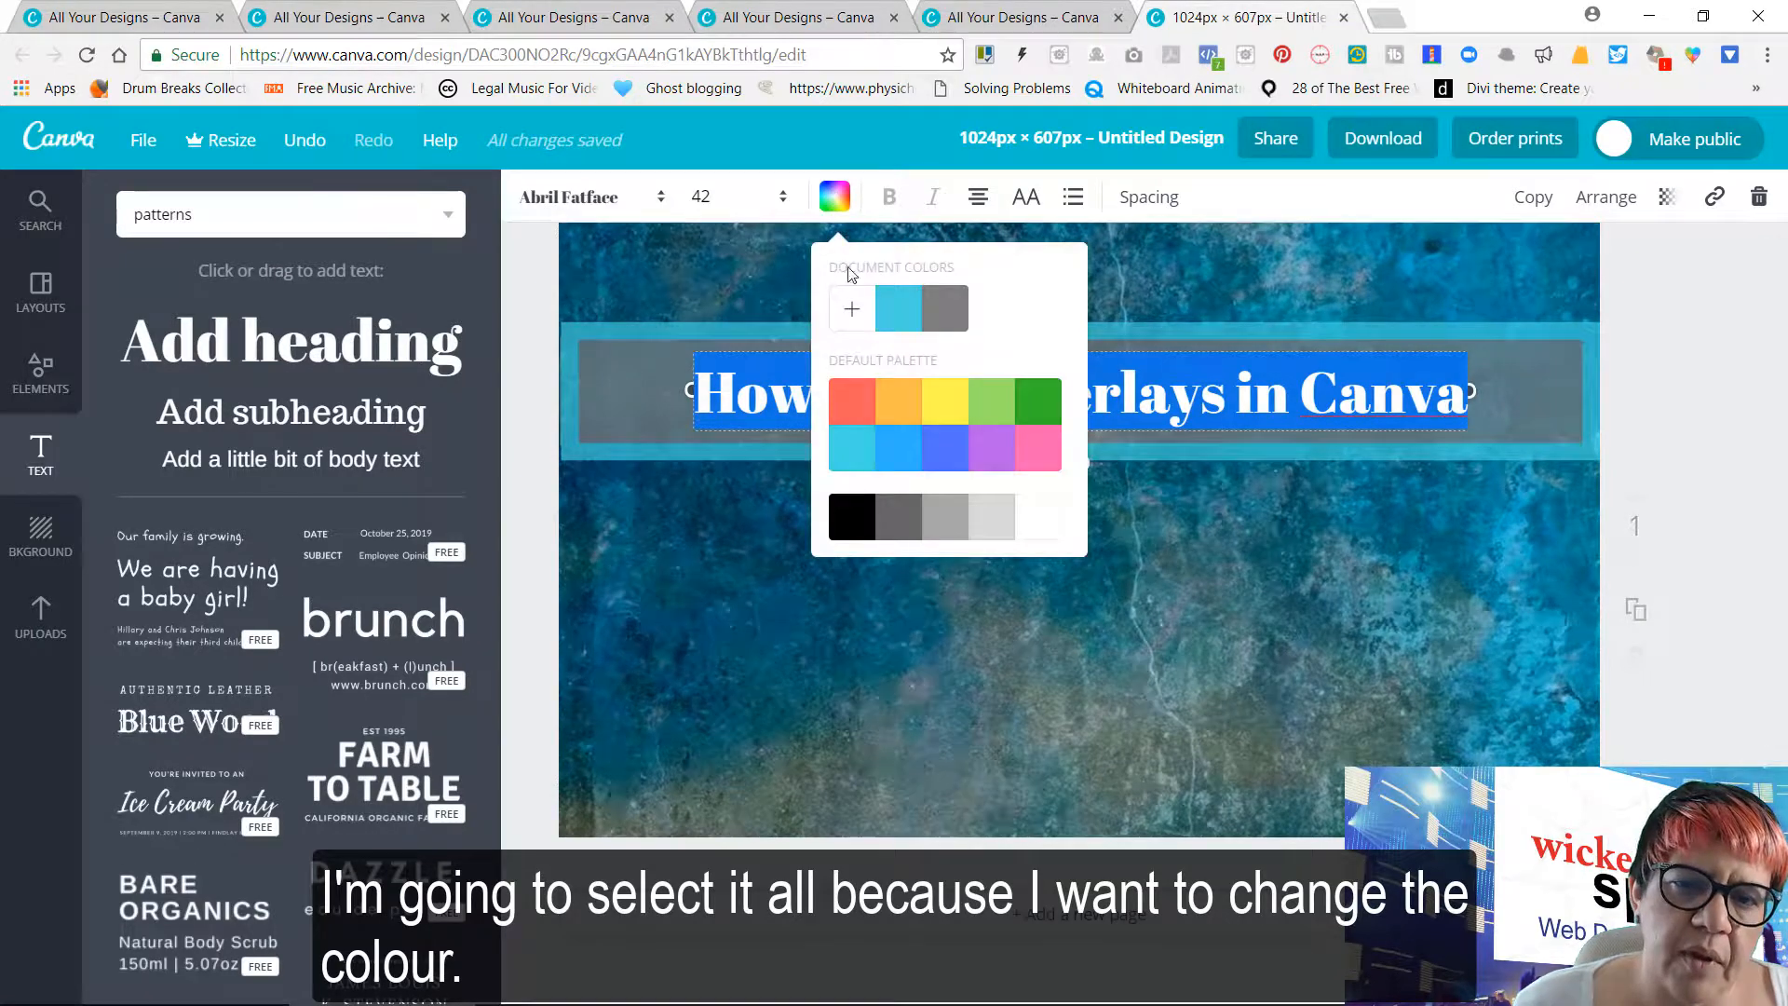
click(850, 313)
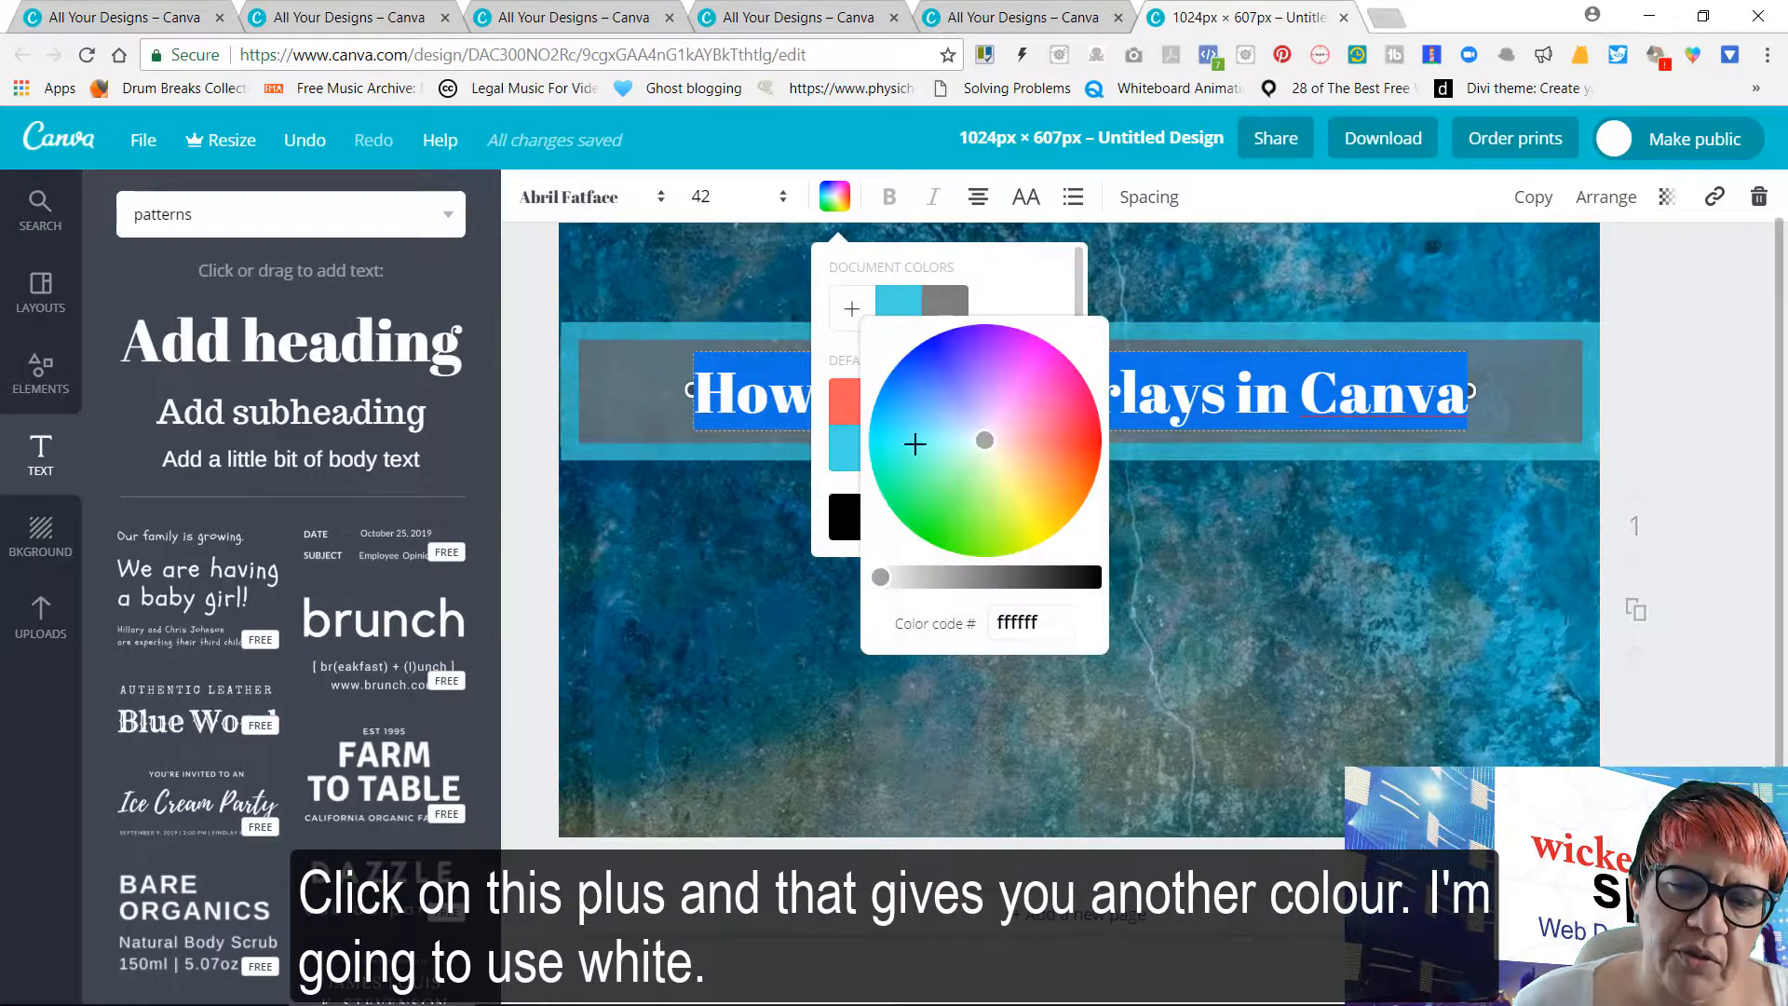
drag(1047, 619, 992, 623)
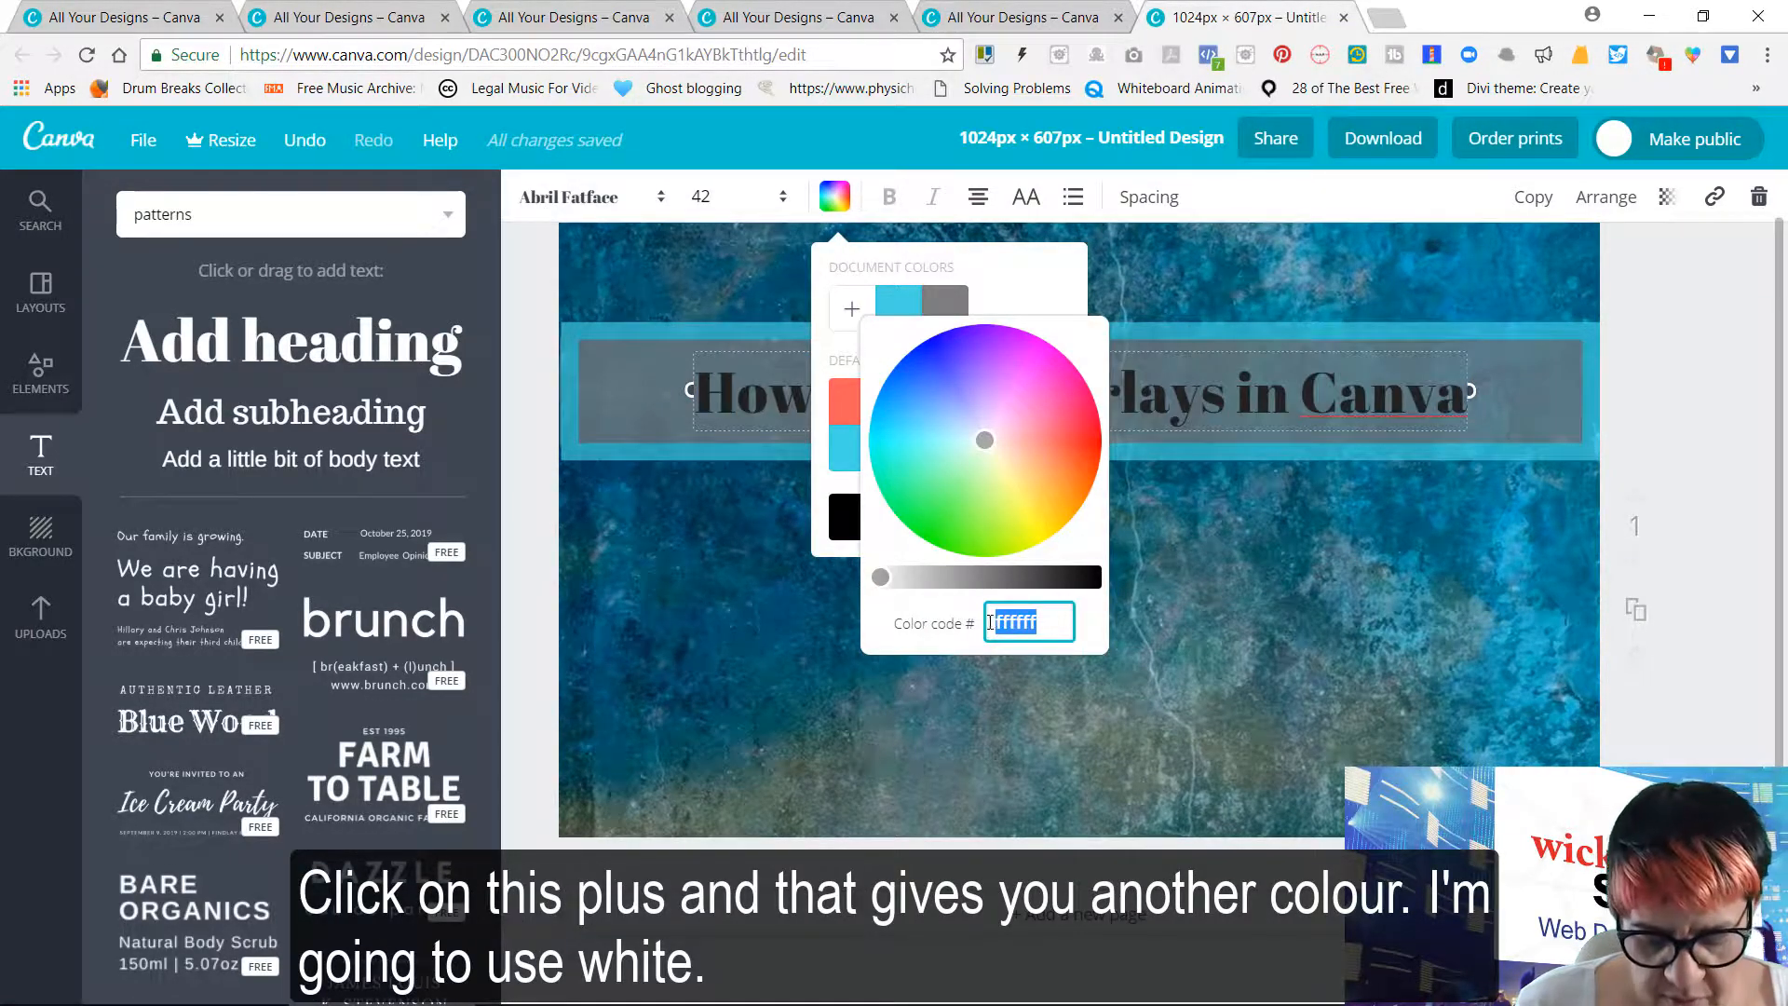
text(ffffff)
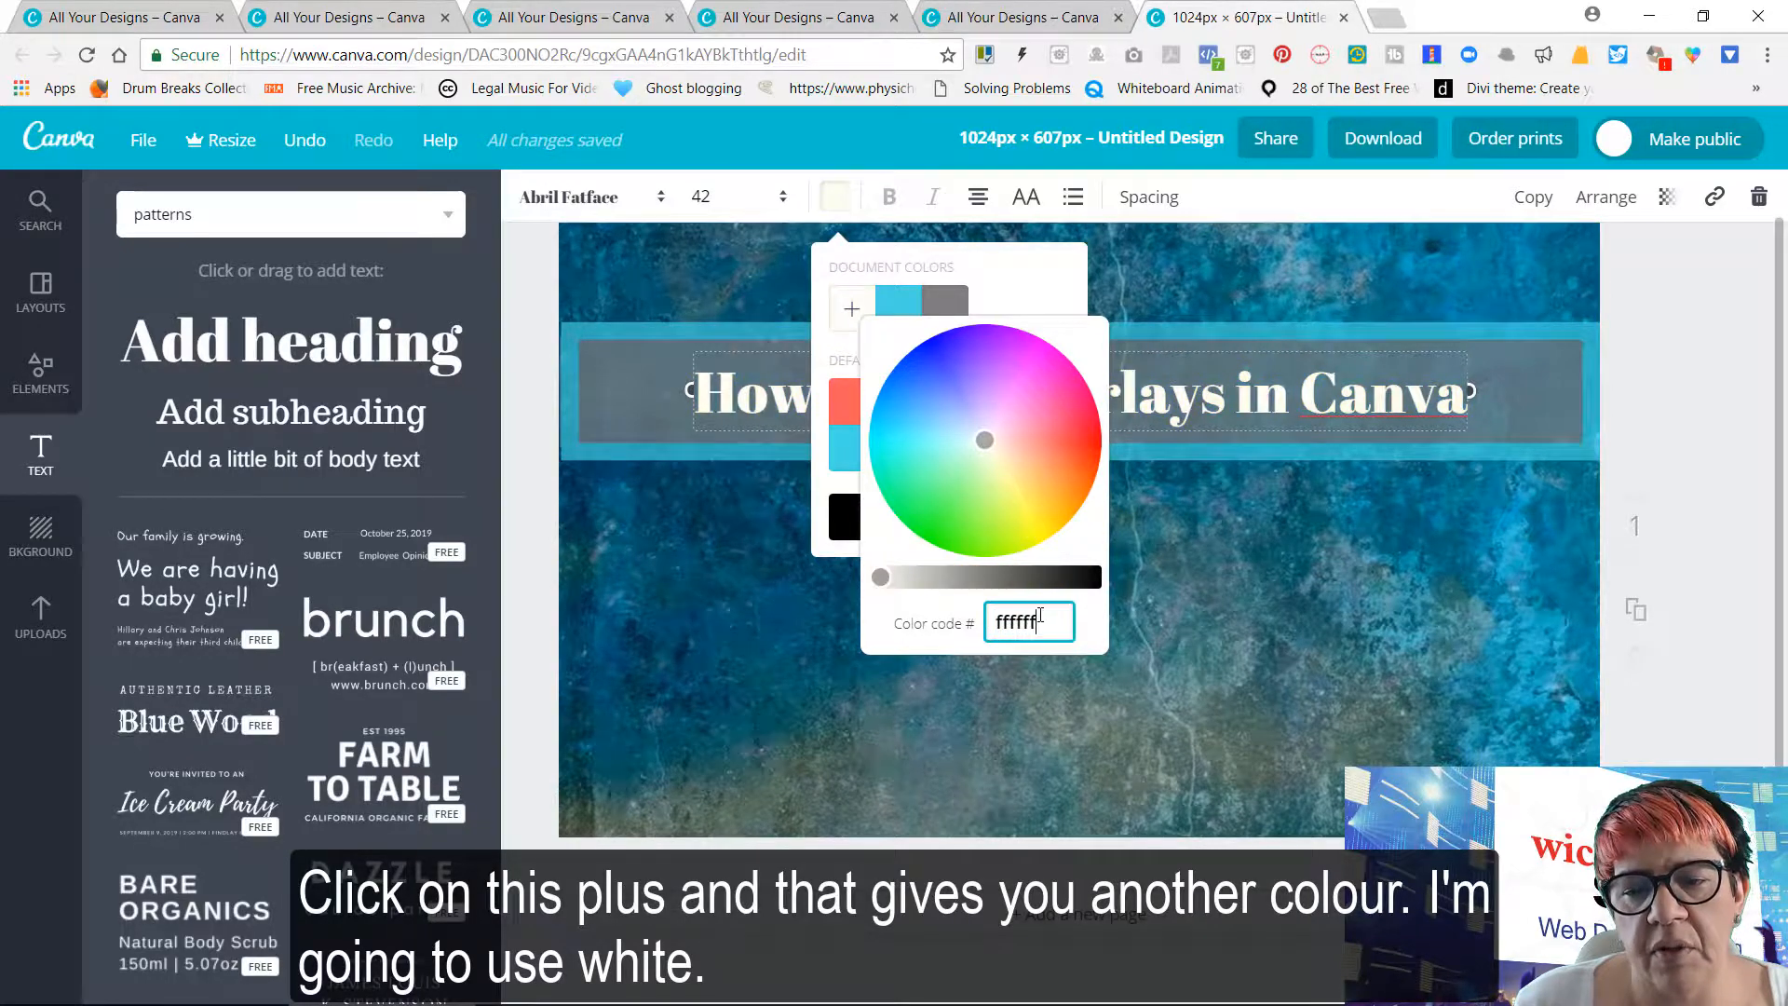
key(Return)
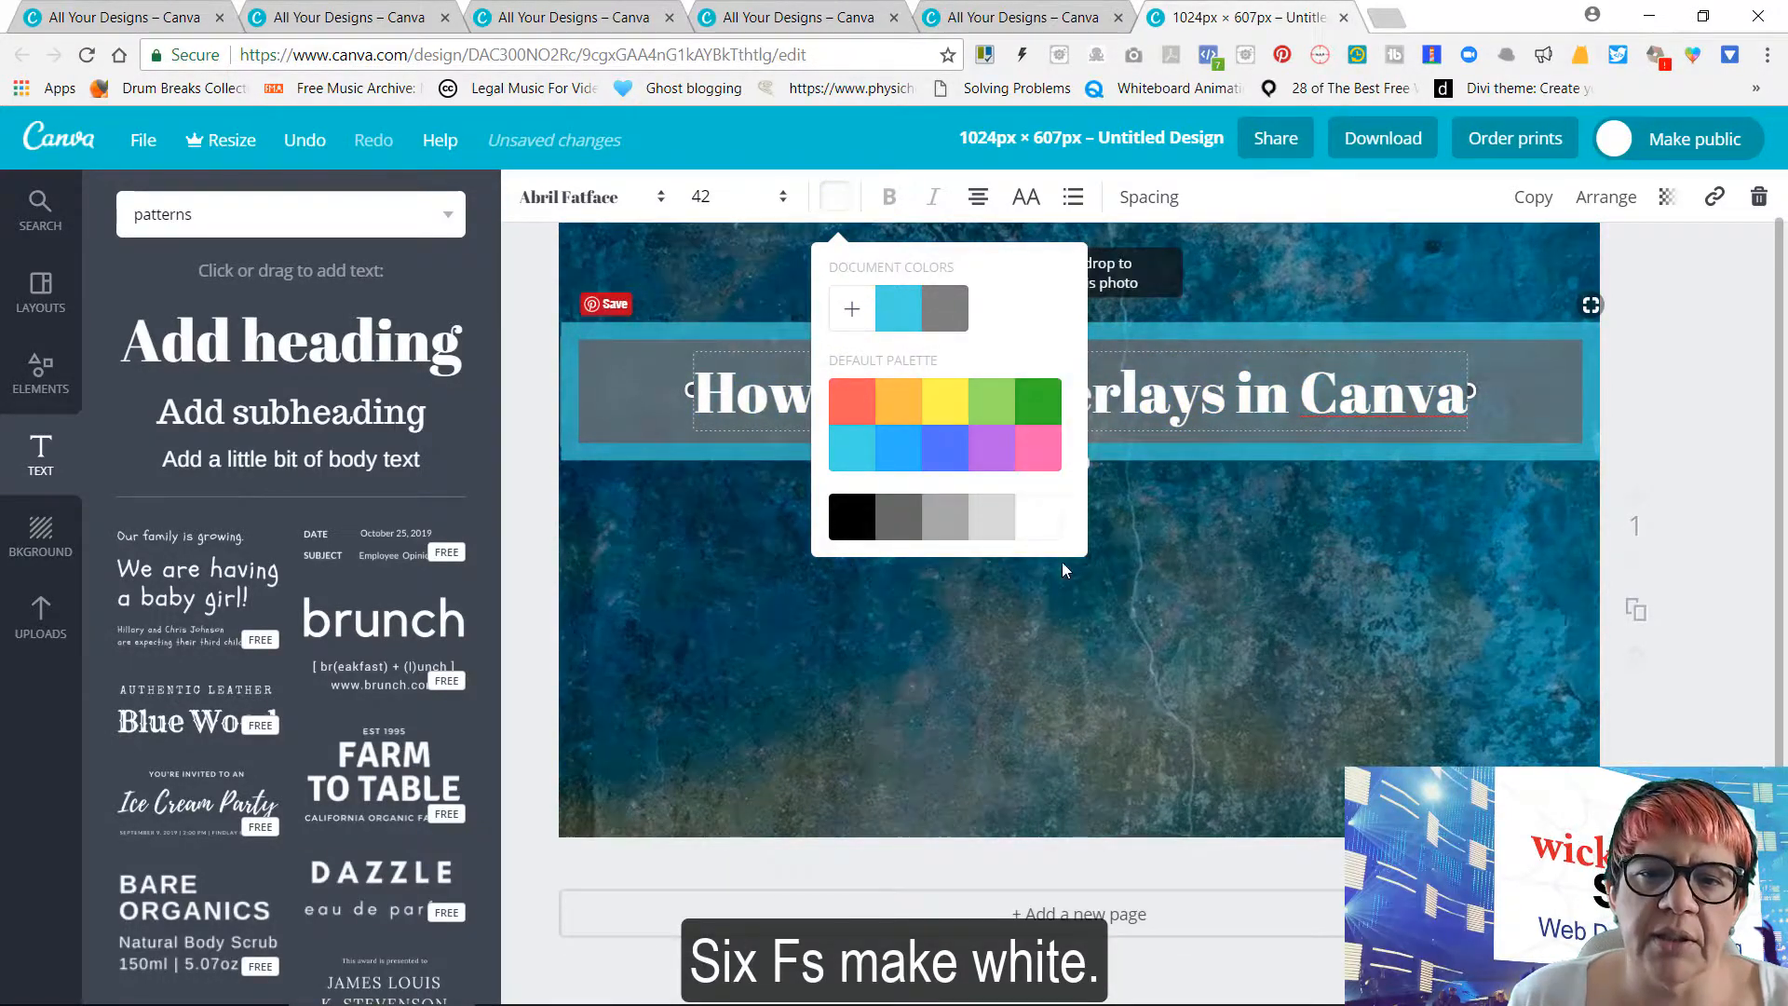
click(1393, 279)
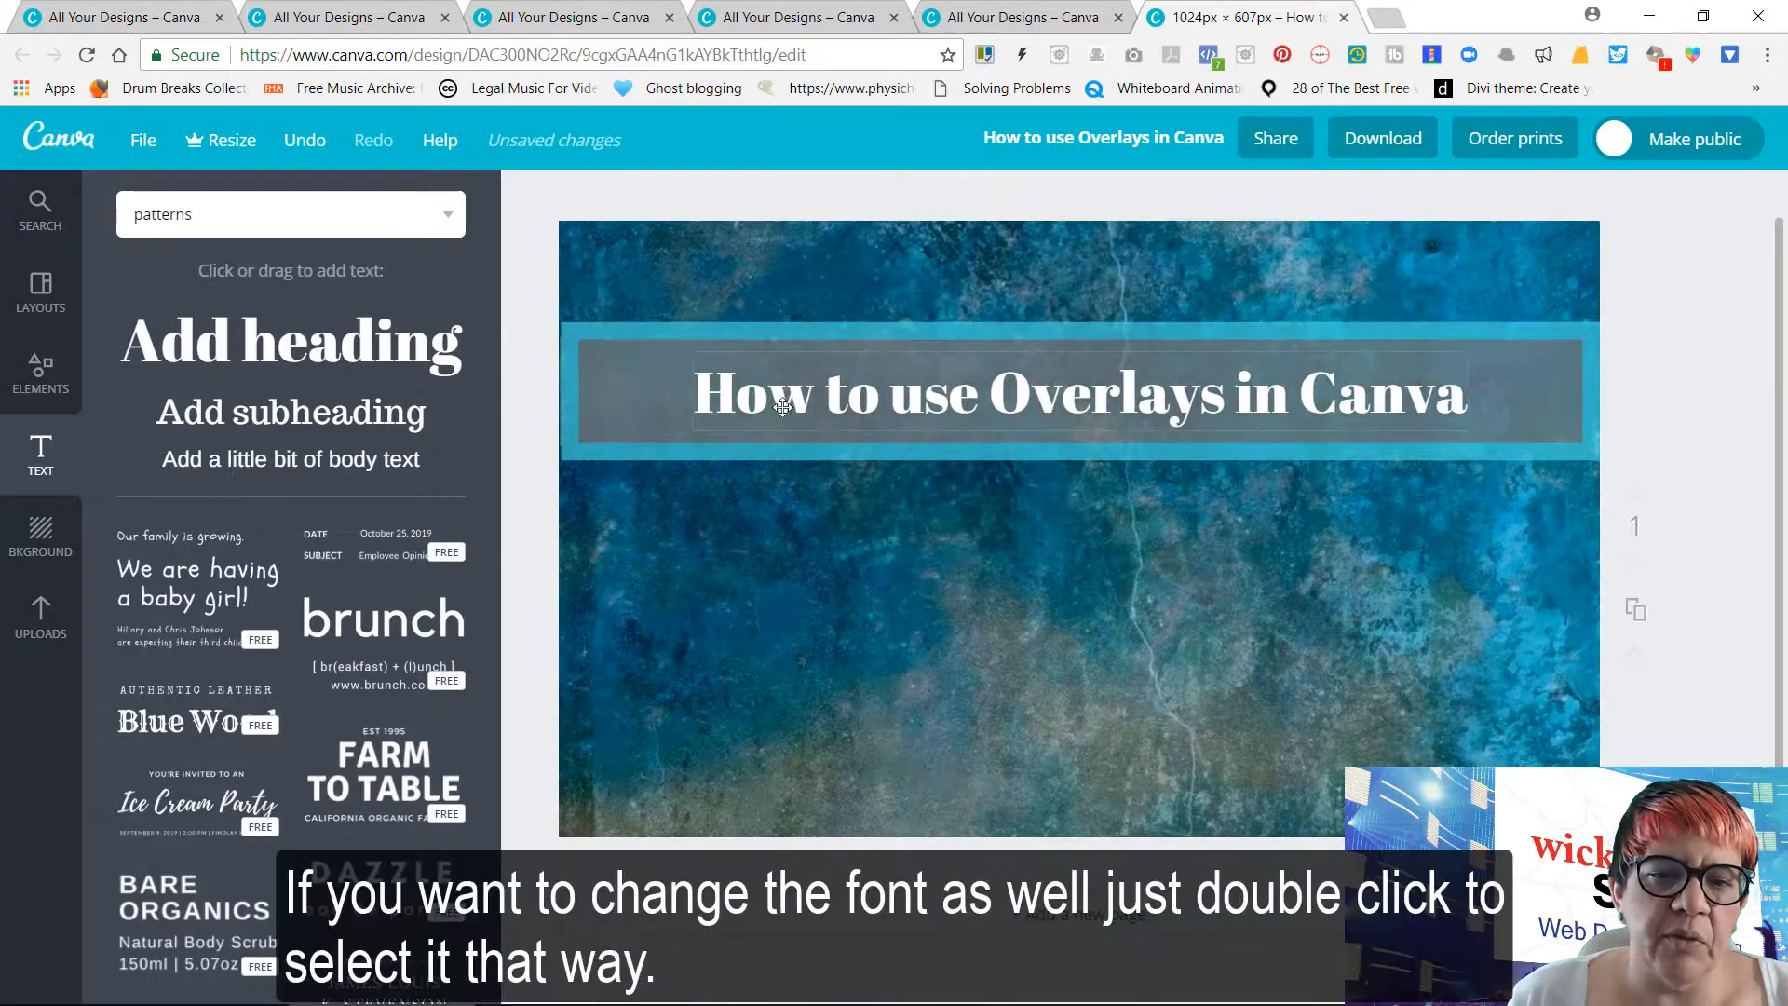
Change the font of the whole heading to Biryani Bold
double_click(755, 402)
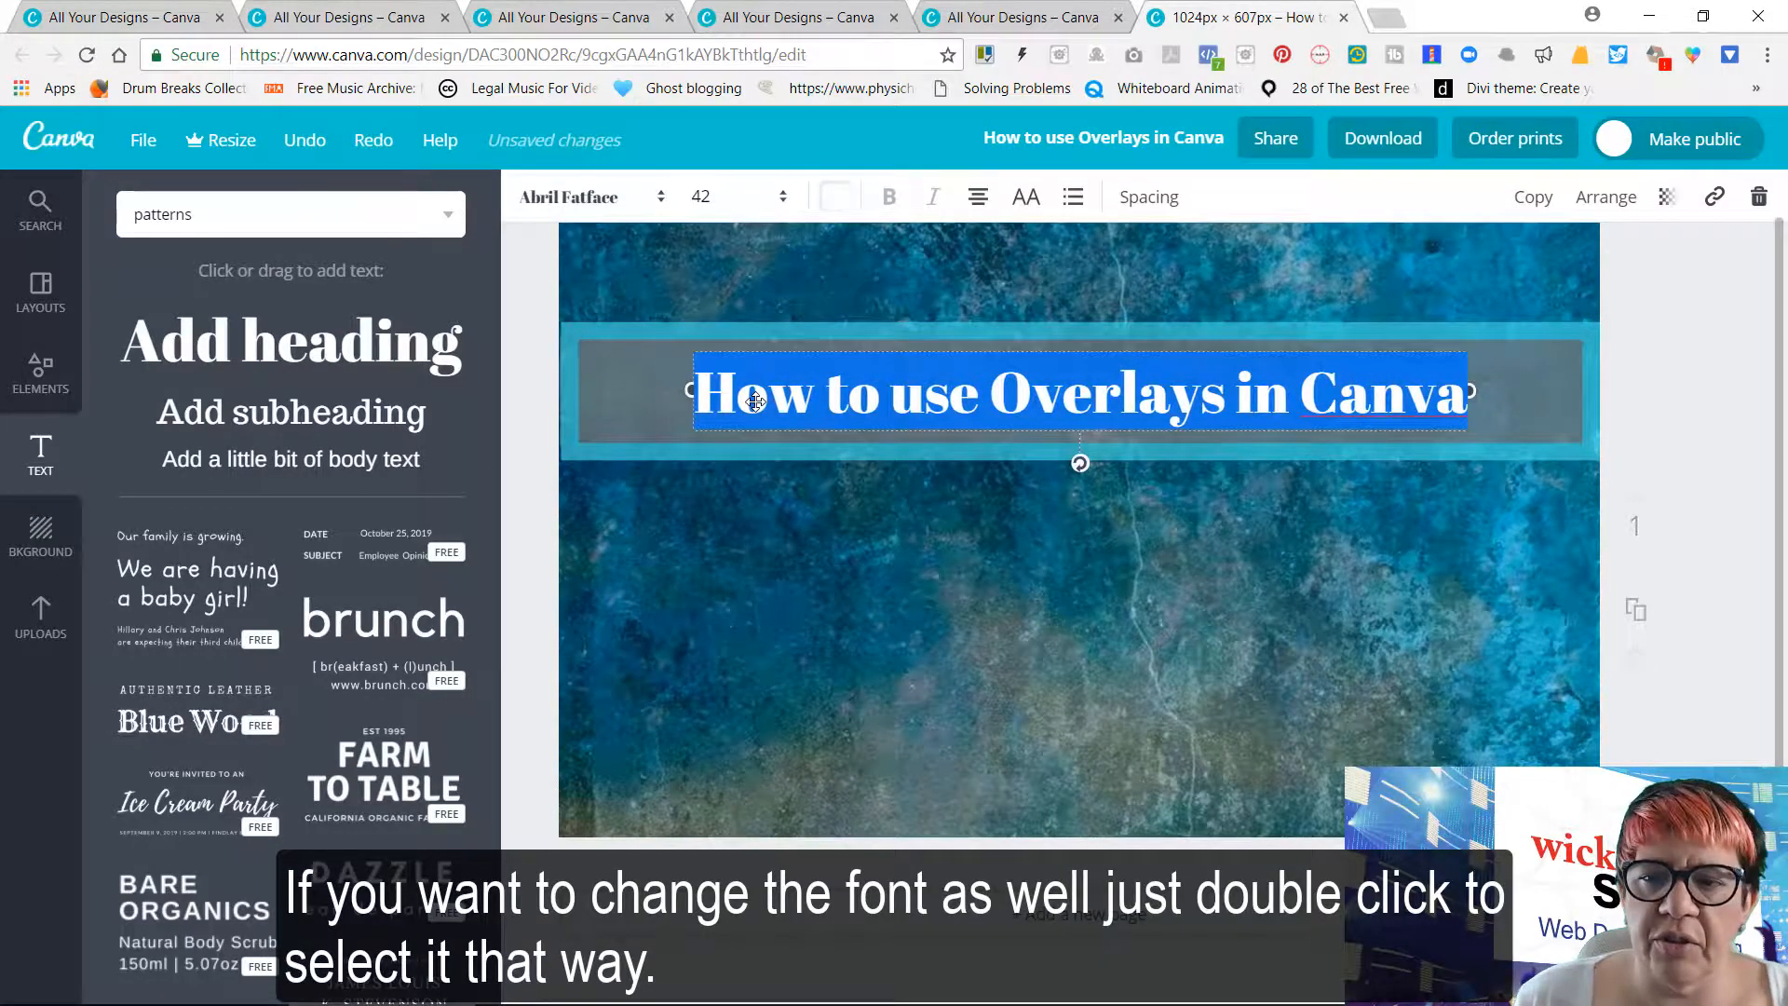
click(662, 206)
scroll(679, 492, down, 1)
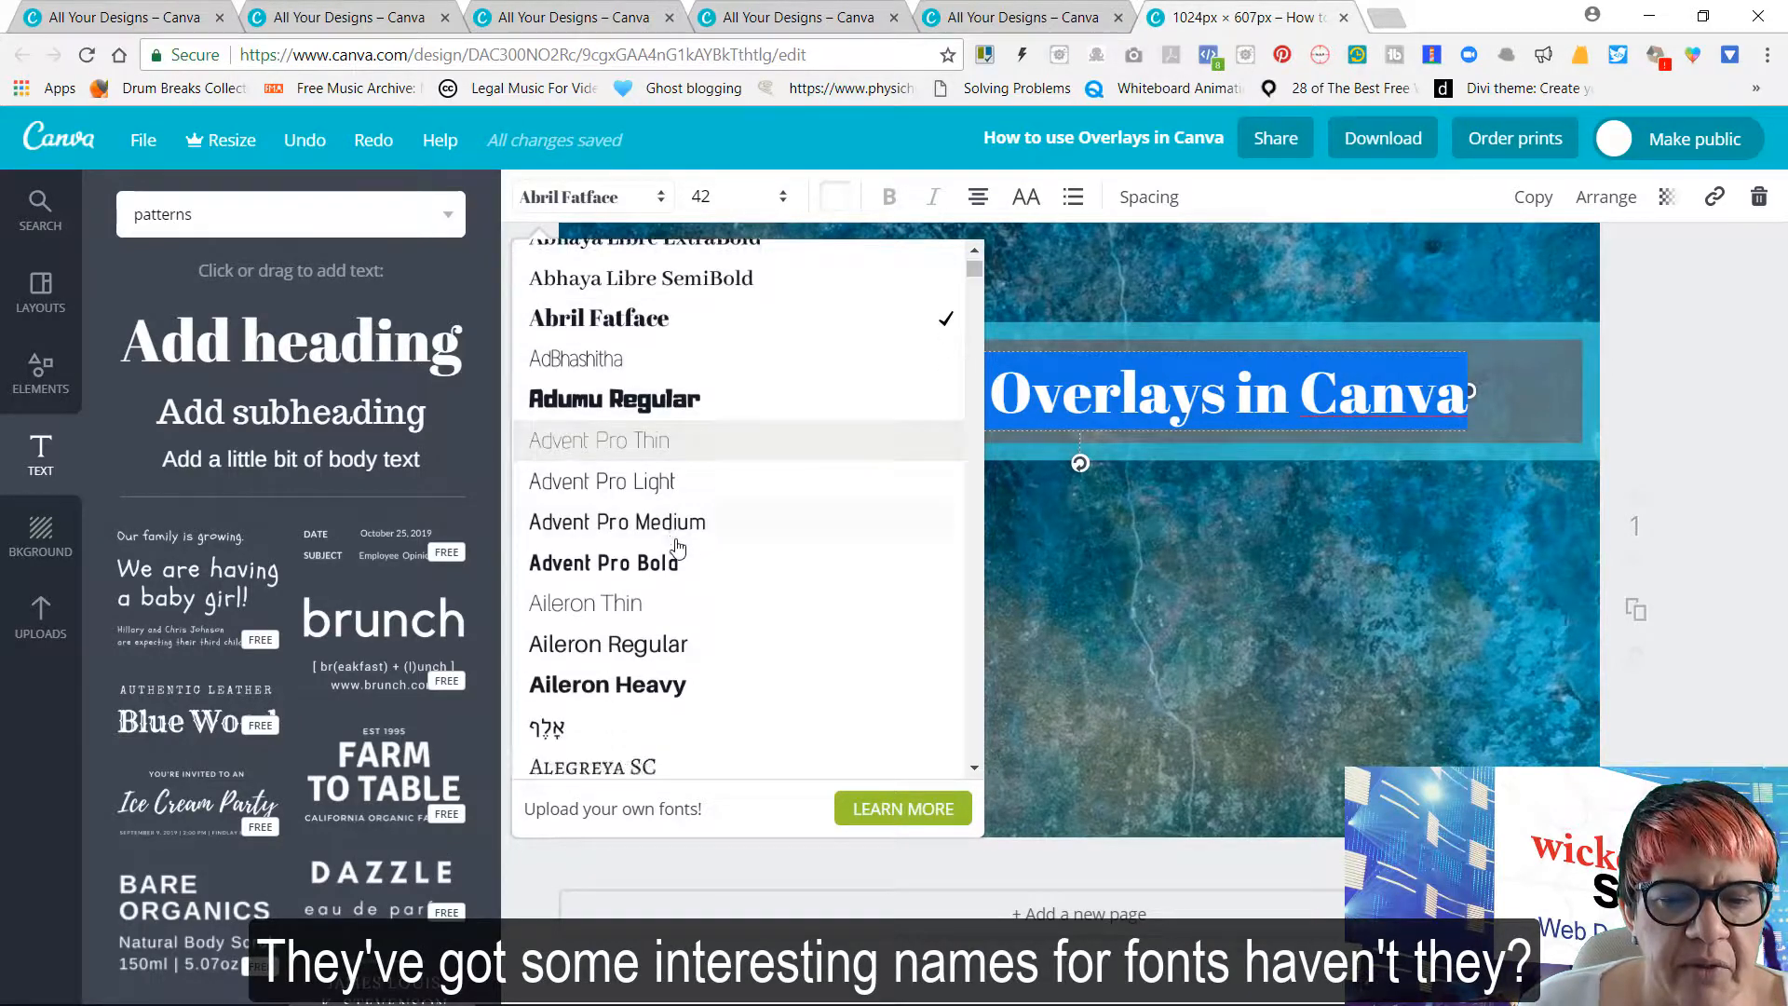
scroll(677, 547, down, 9)
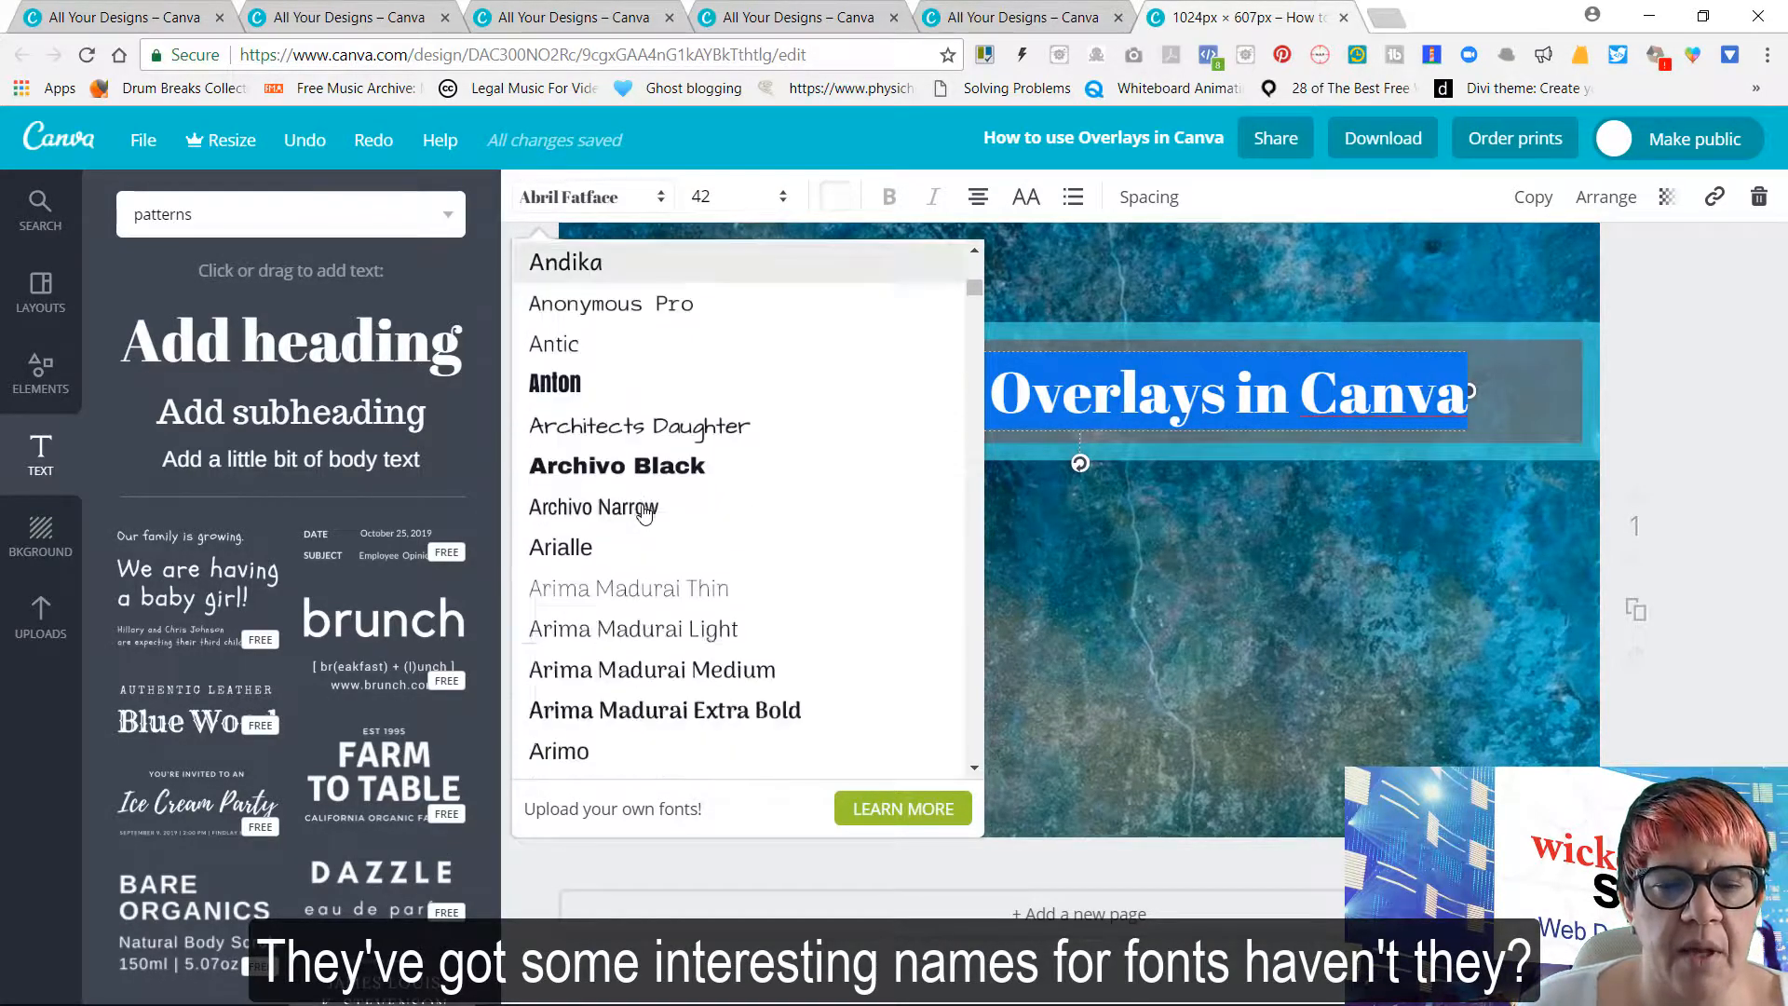
scroll(643, 512, down, 8)
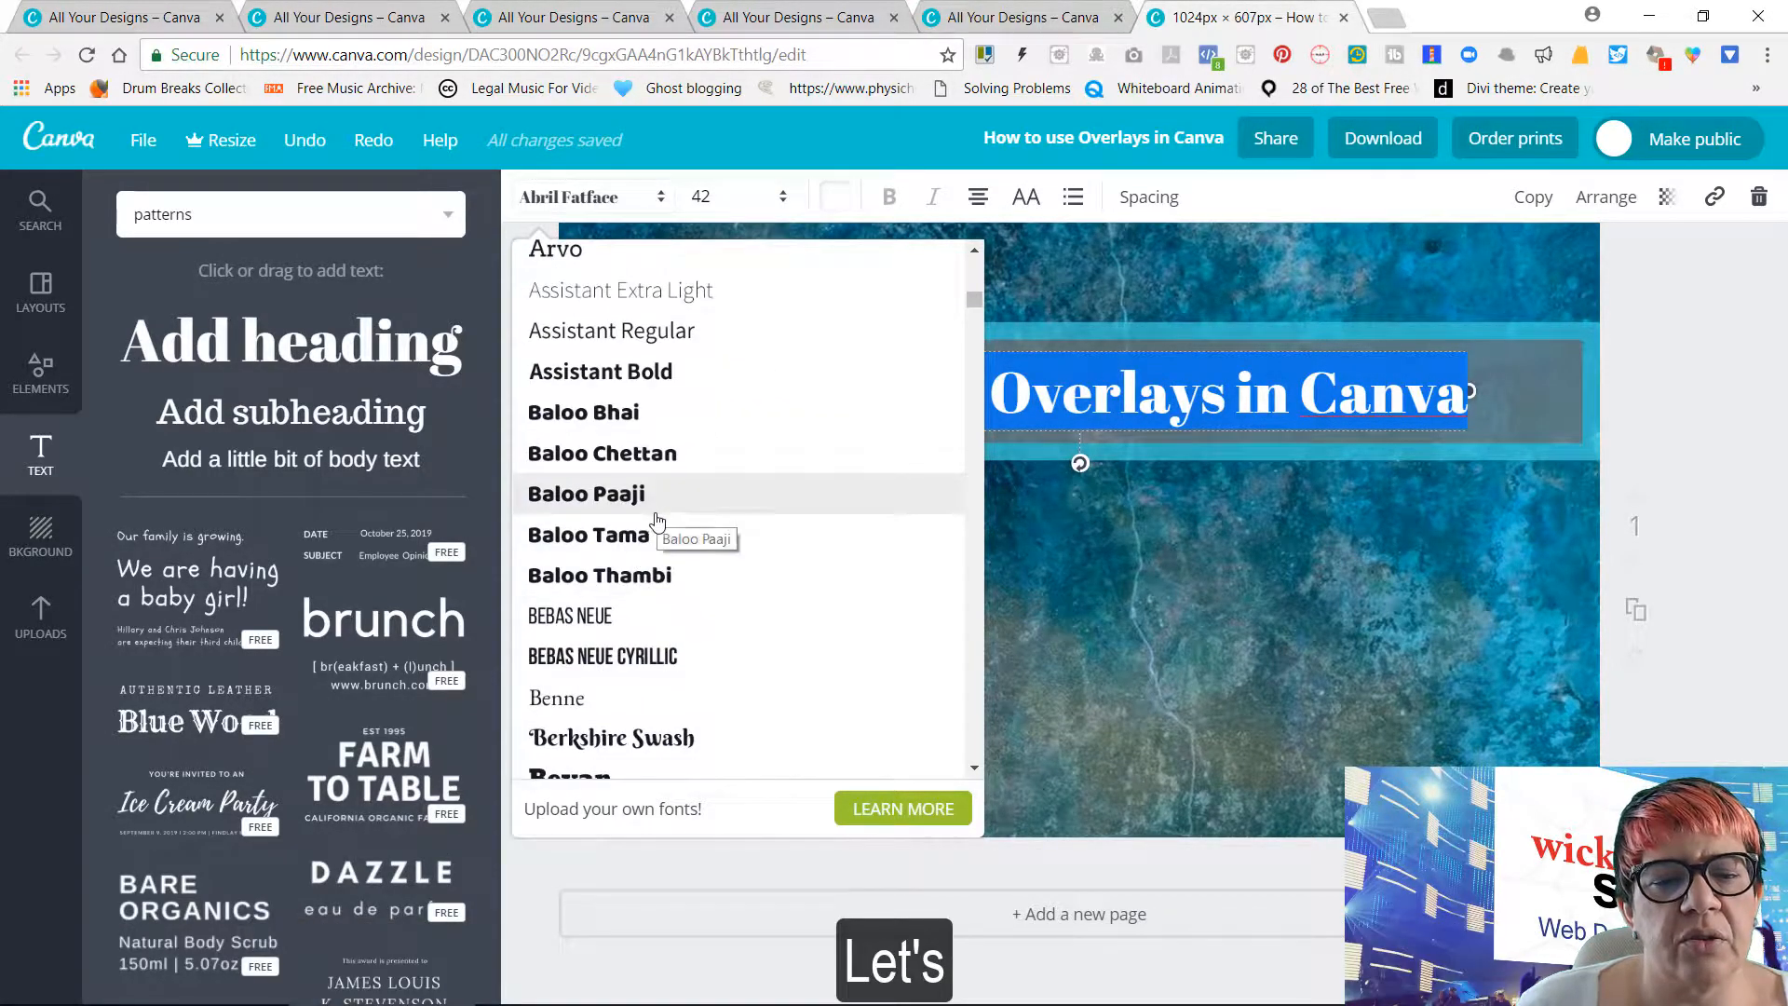
scroll(656, 519, down, 10)
scroll(666, 529, up, 6)
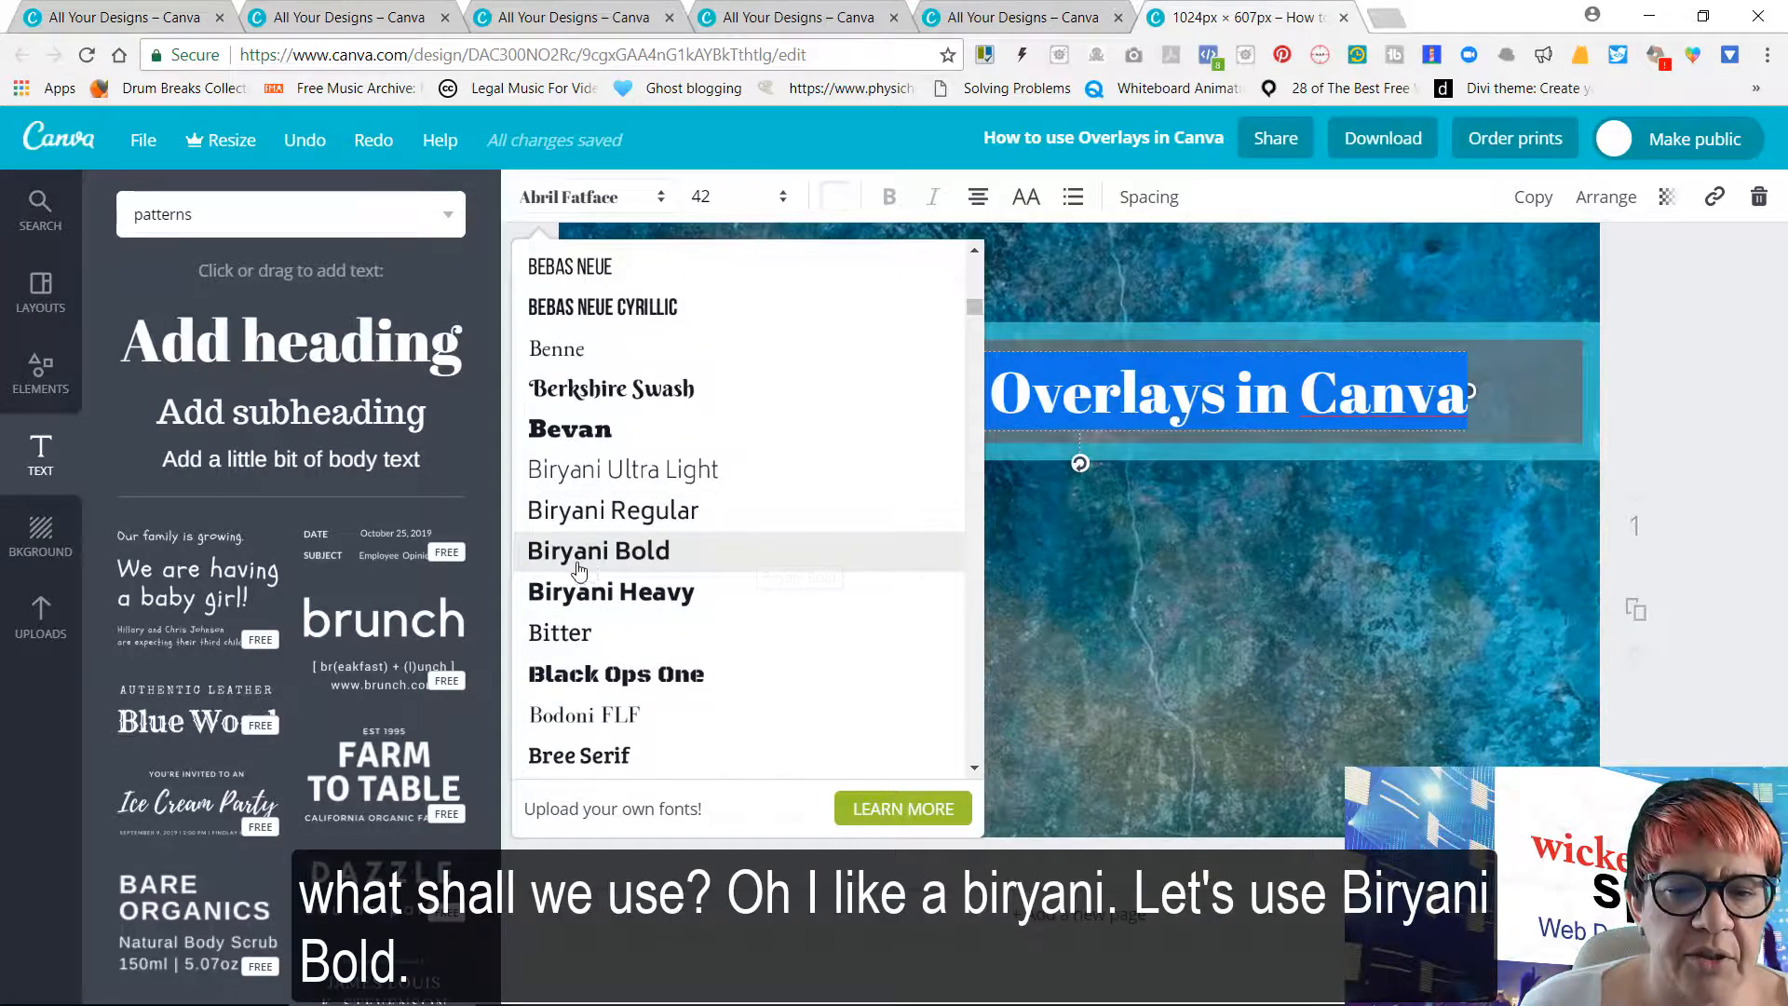
click(552, 555)
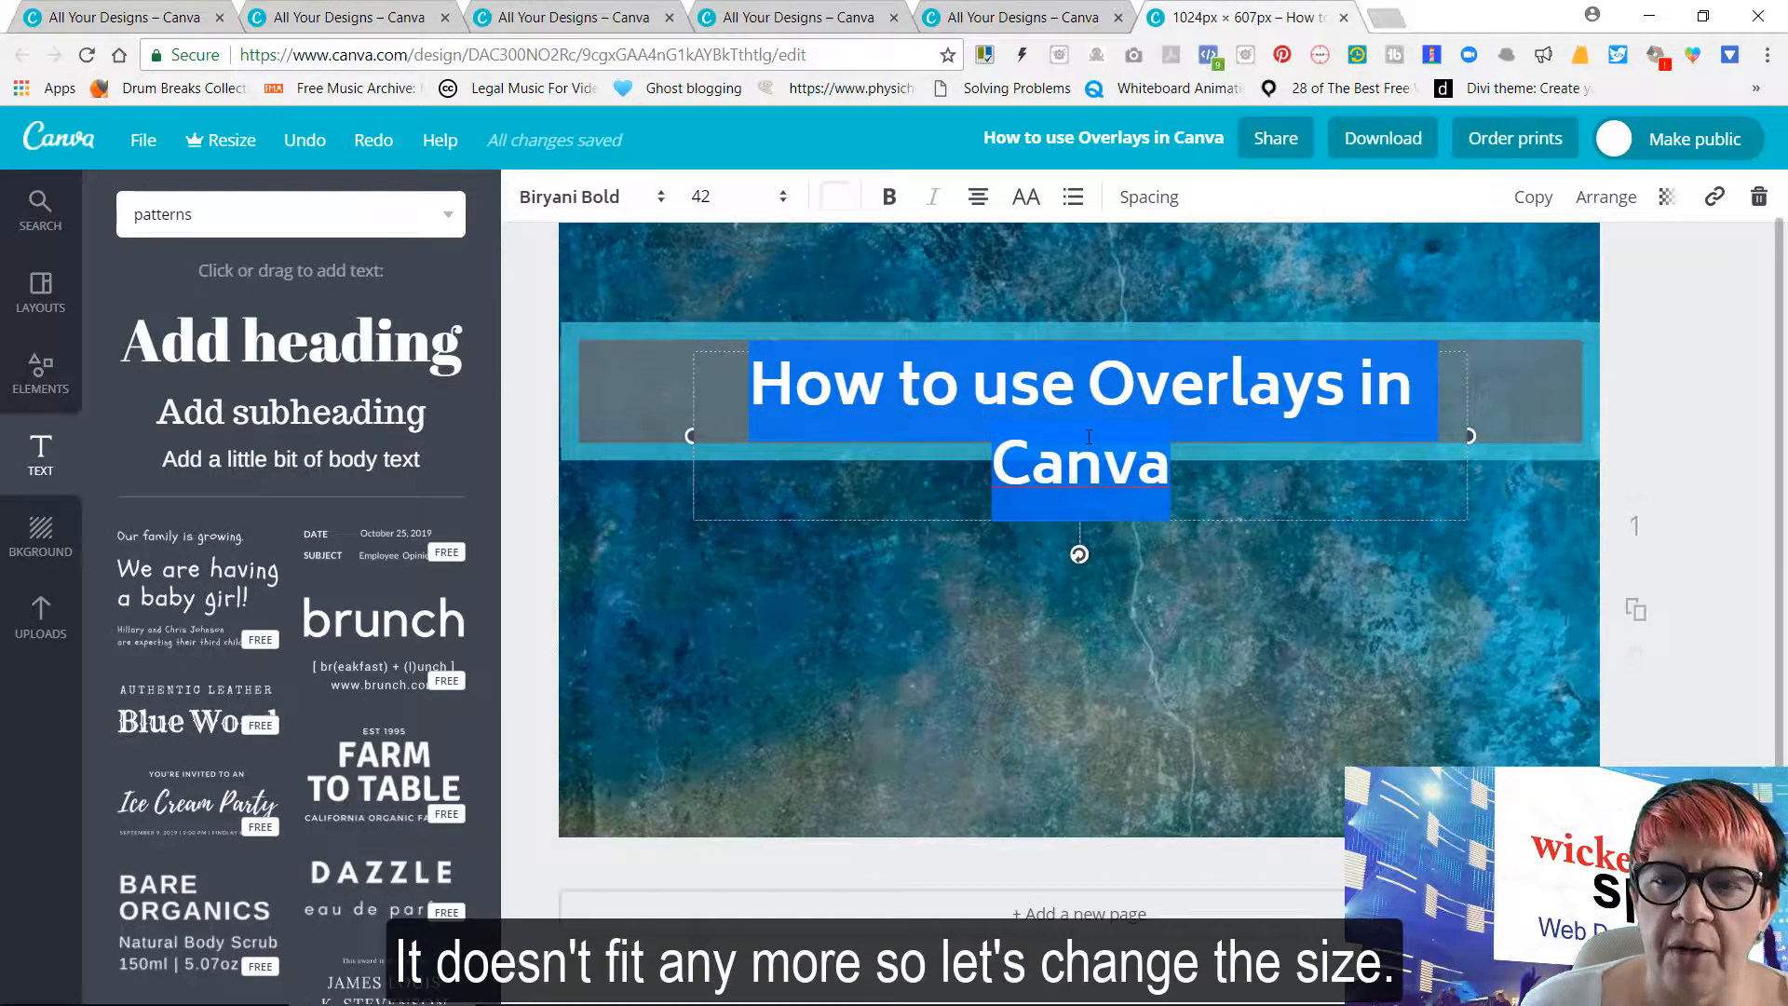
Set the heading's font size to 36 and deselect it
click(783, 199)
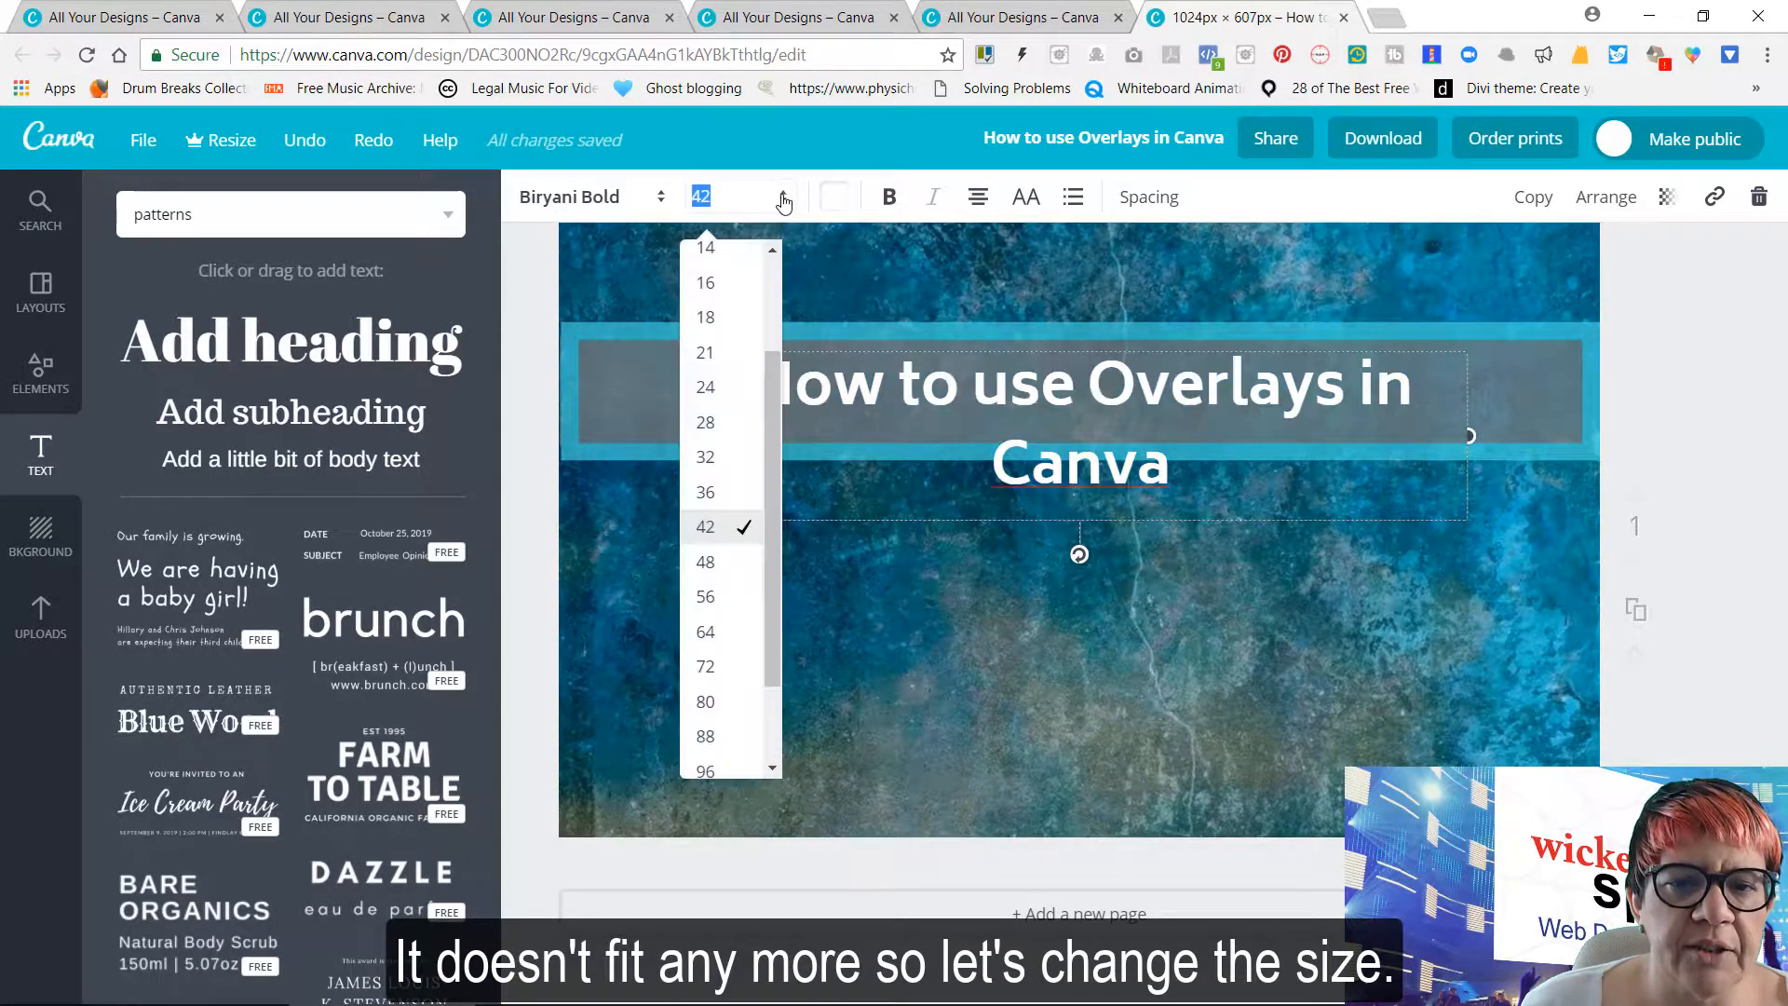
click(717, 492)
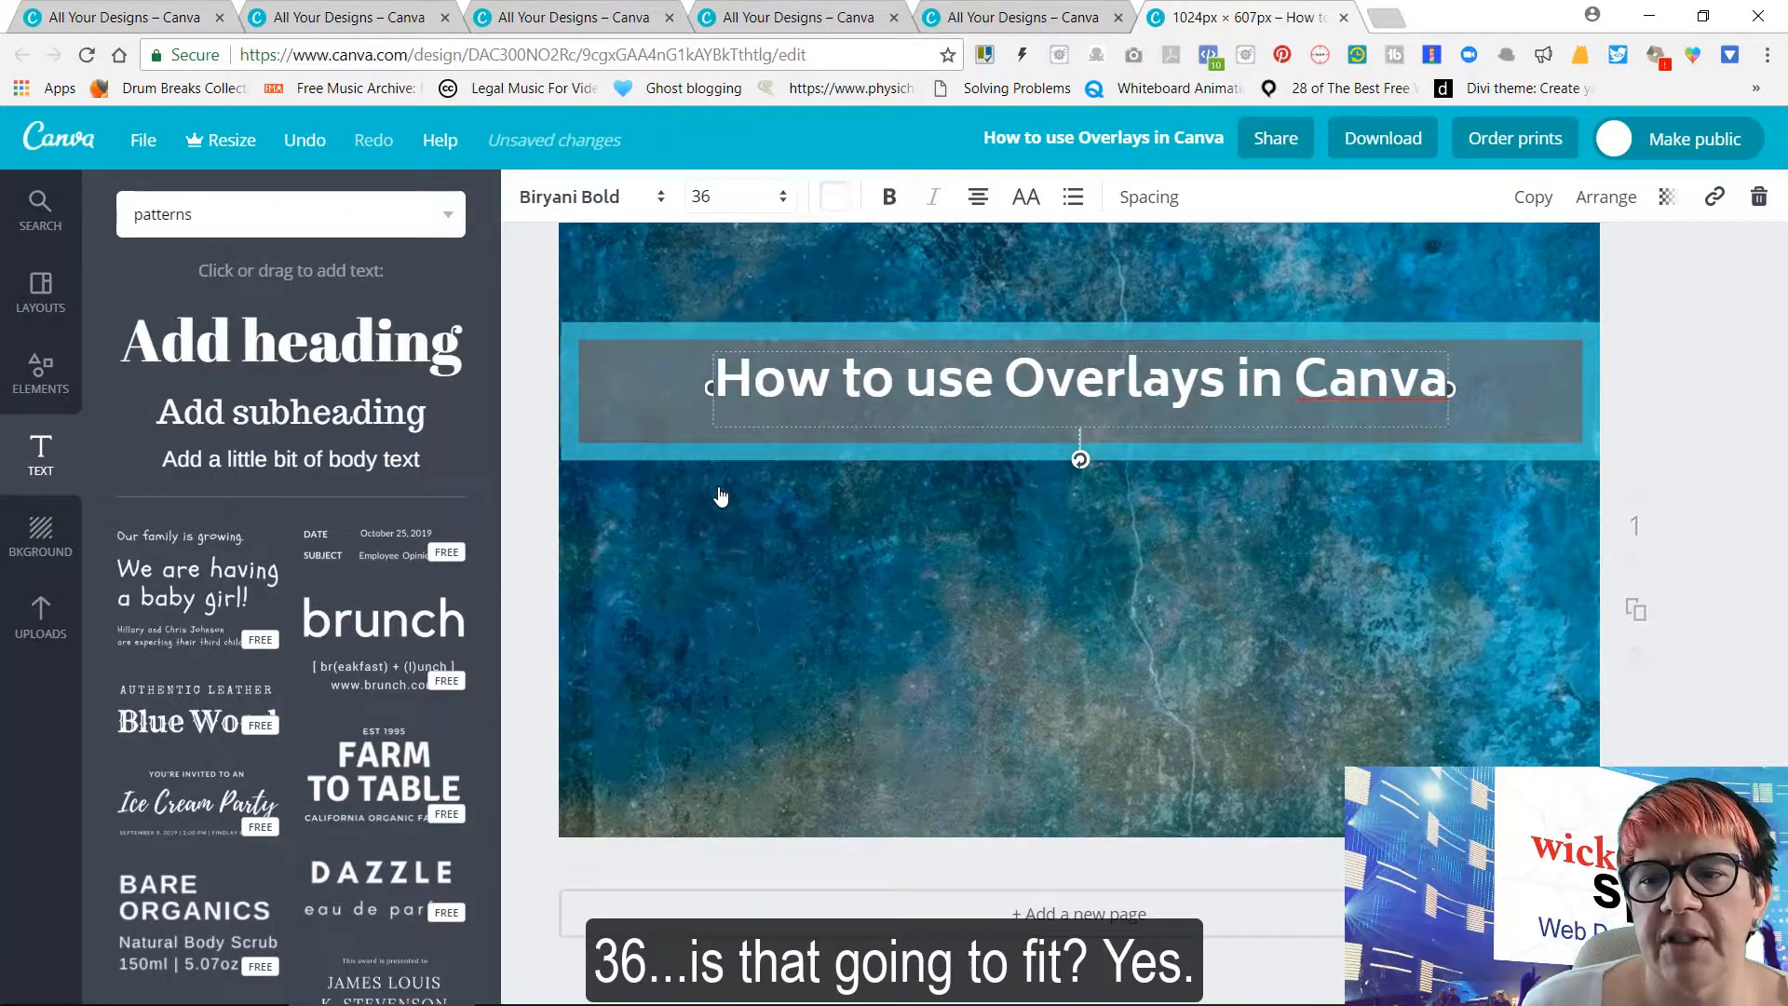
click(1701, 324)
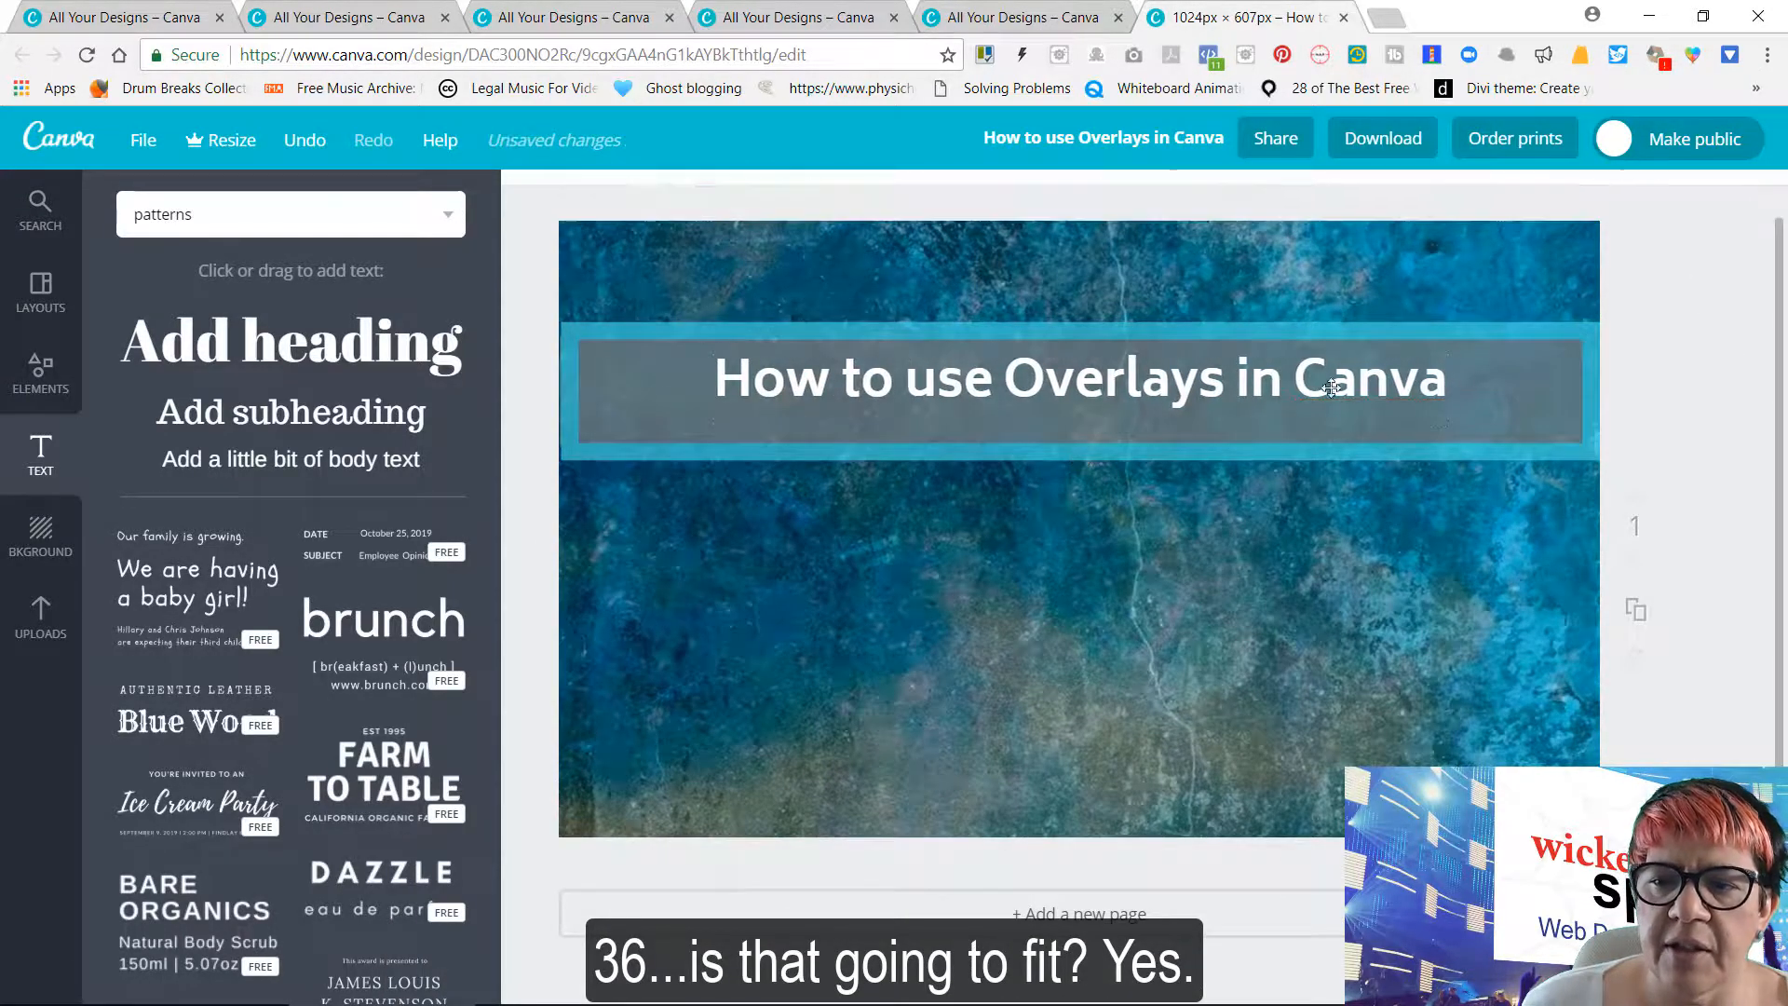
Nudge the heading very slightly down inside the grey band
double_click(1307, 389)
click(1255, 347)
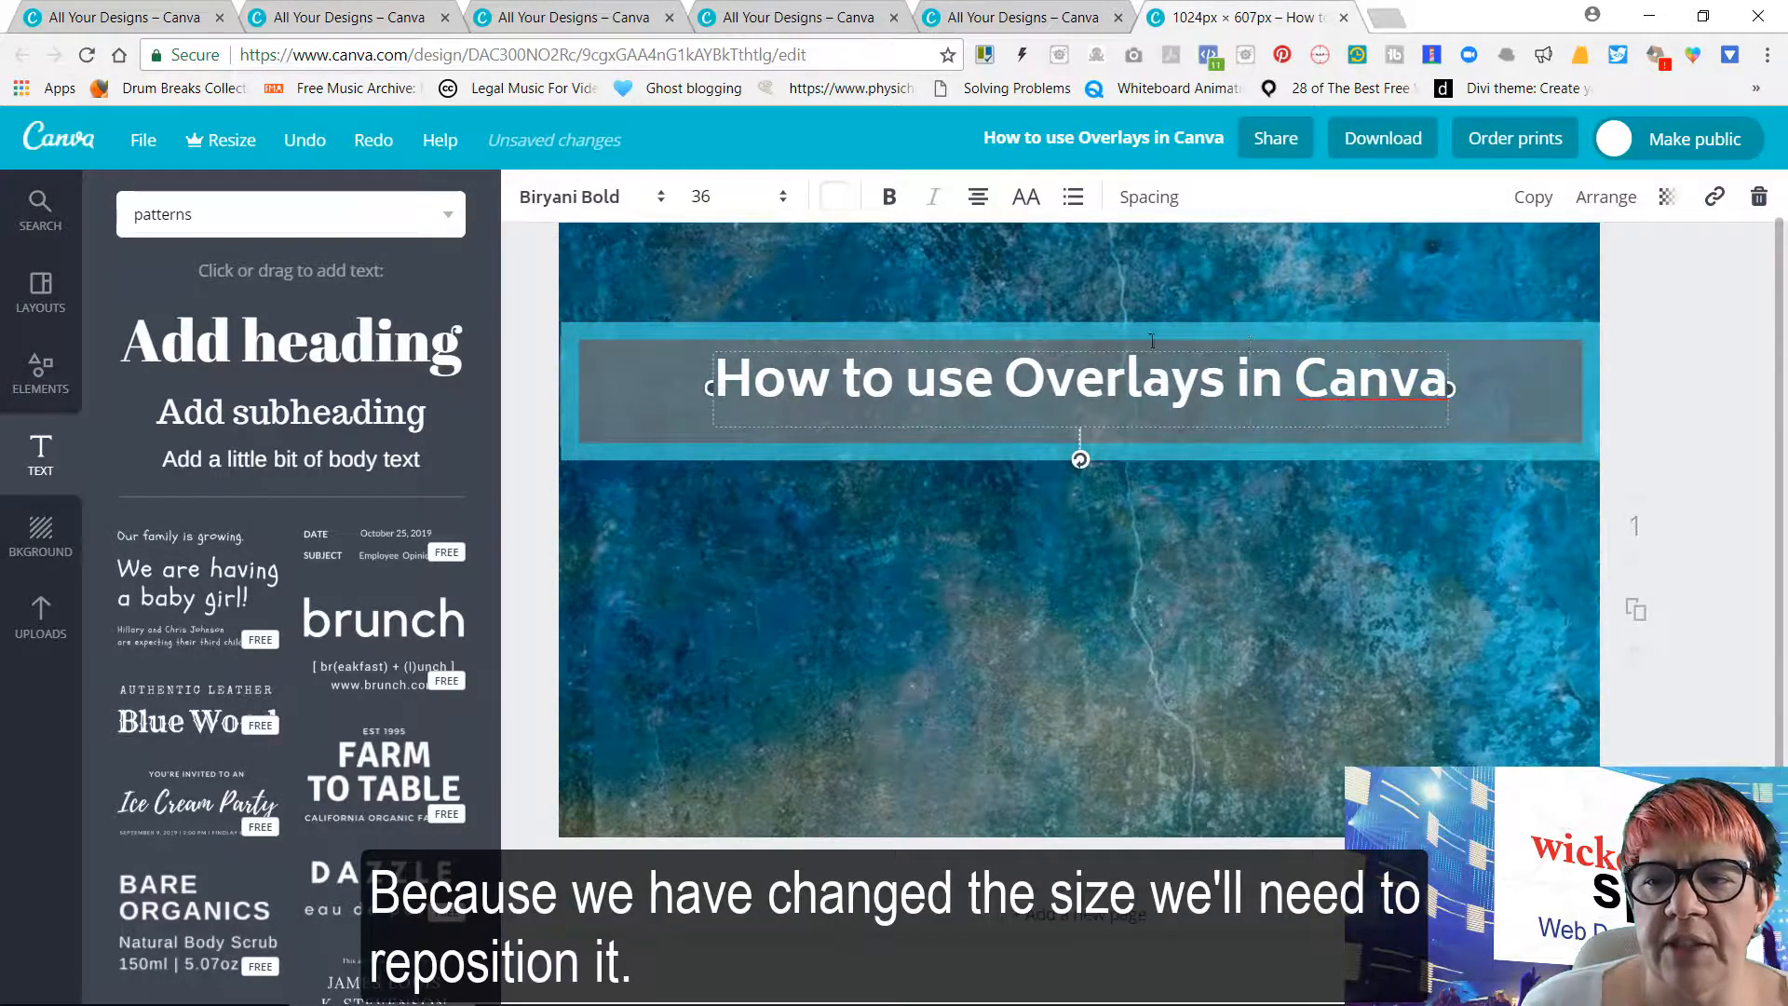
click(1656, 295)
click(1235, 378)
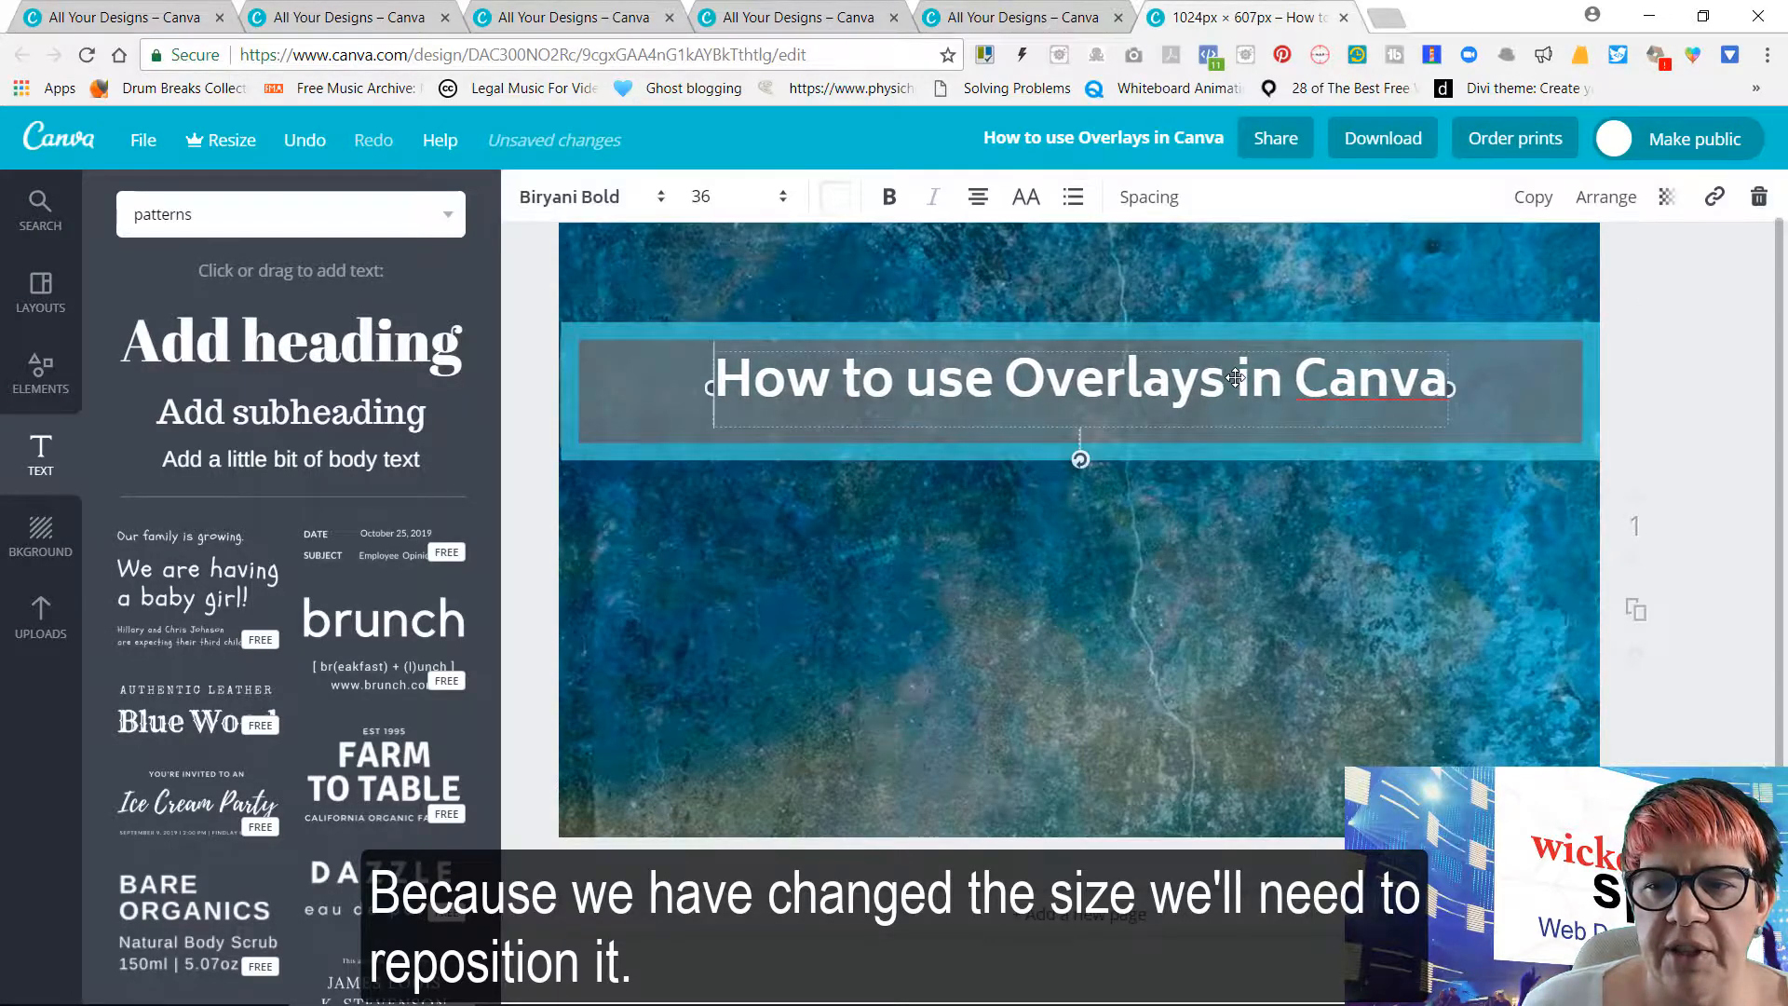
click(1729, 309)
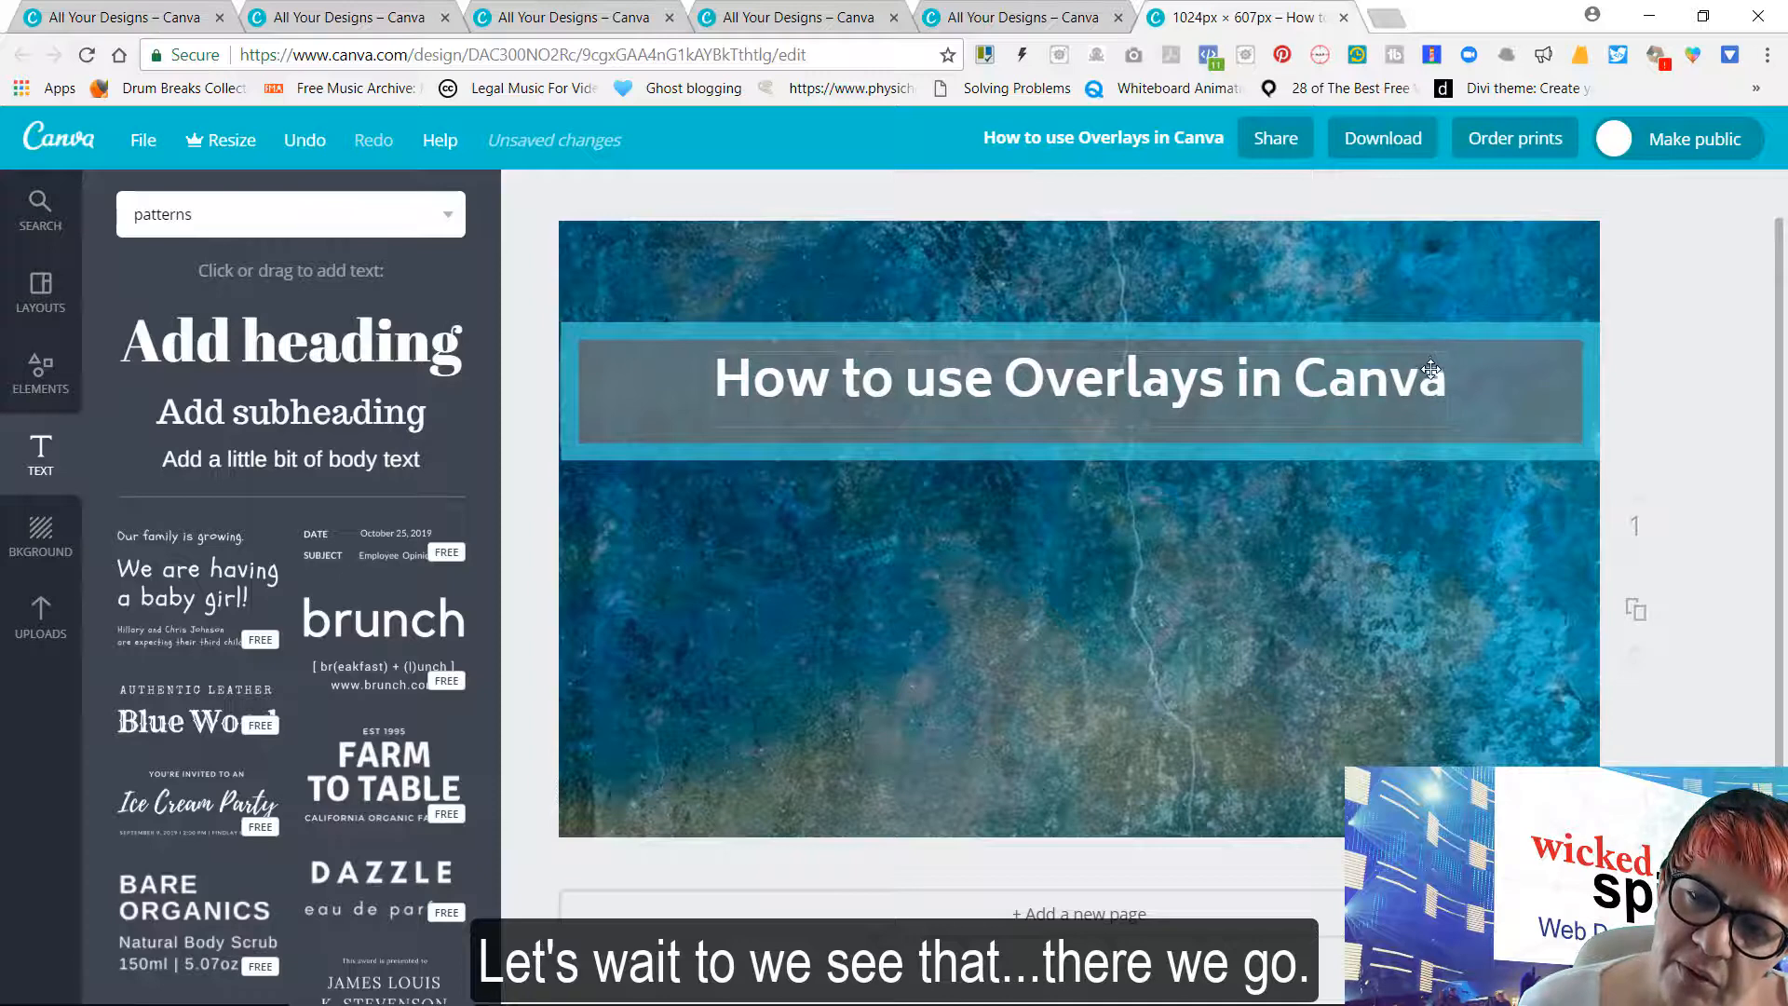
drag(1431, 369, 1430, 370)
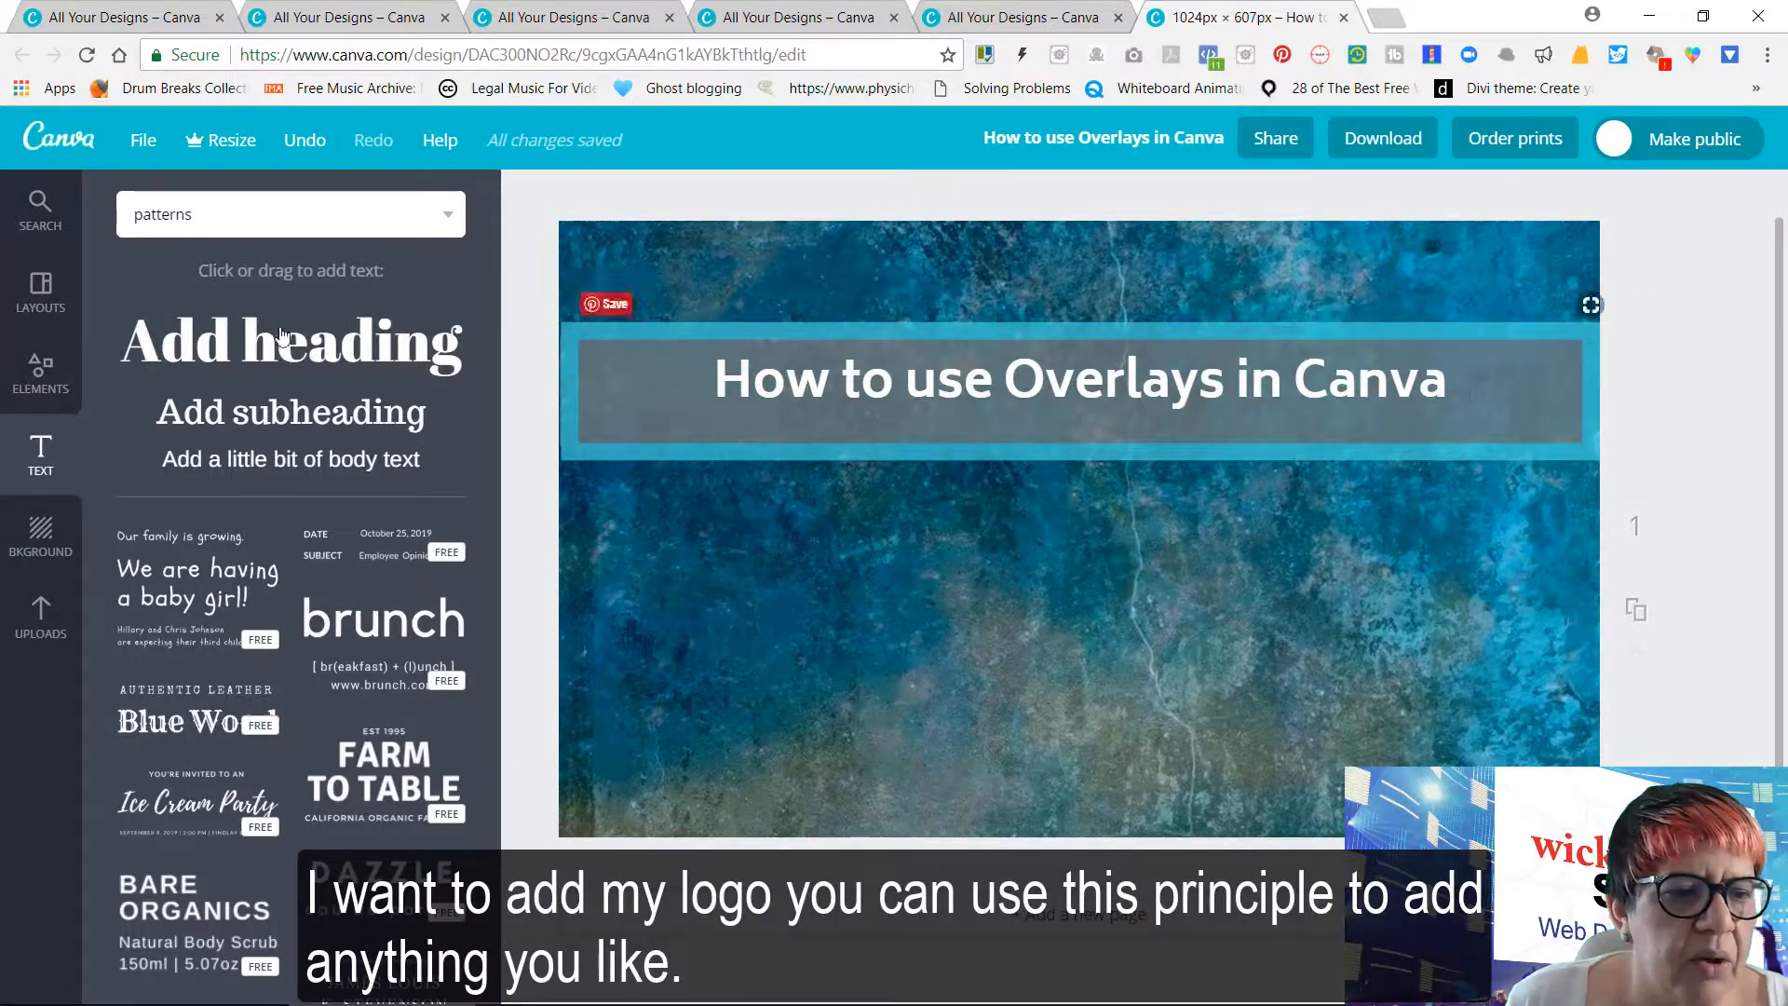
Add the uploaded white Wicked Spider logo, shrink it and place it in the page's lower-right corner
click(41, 617)
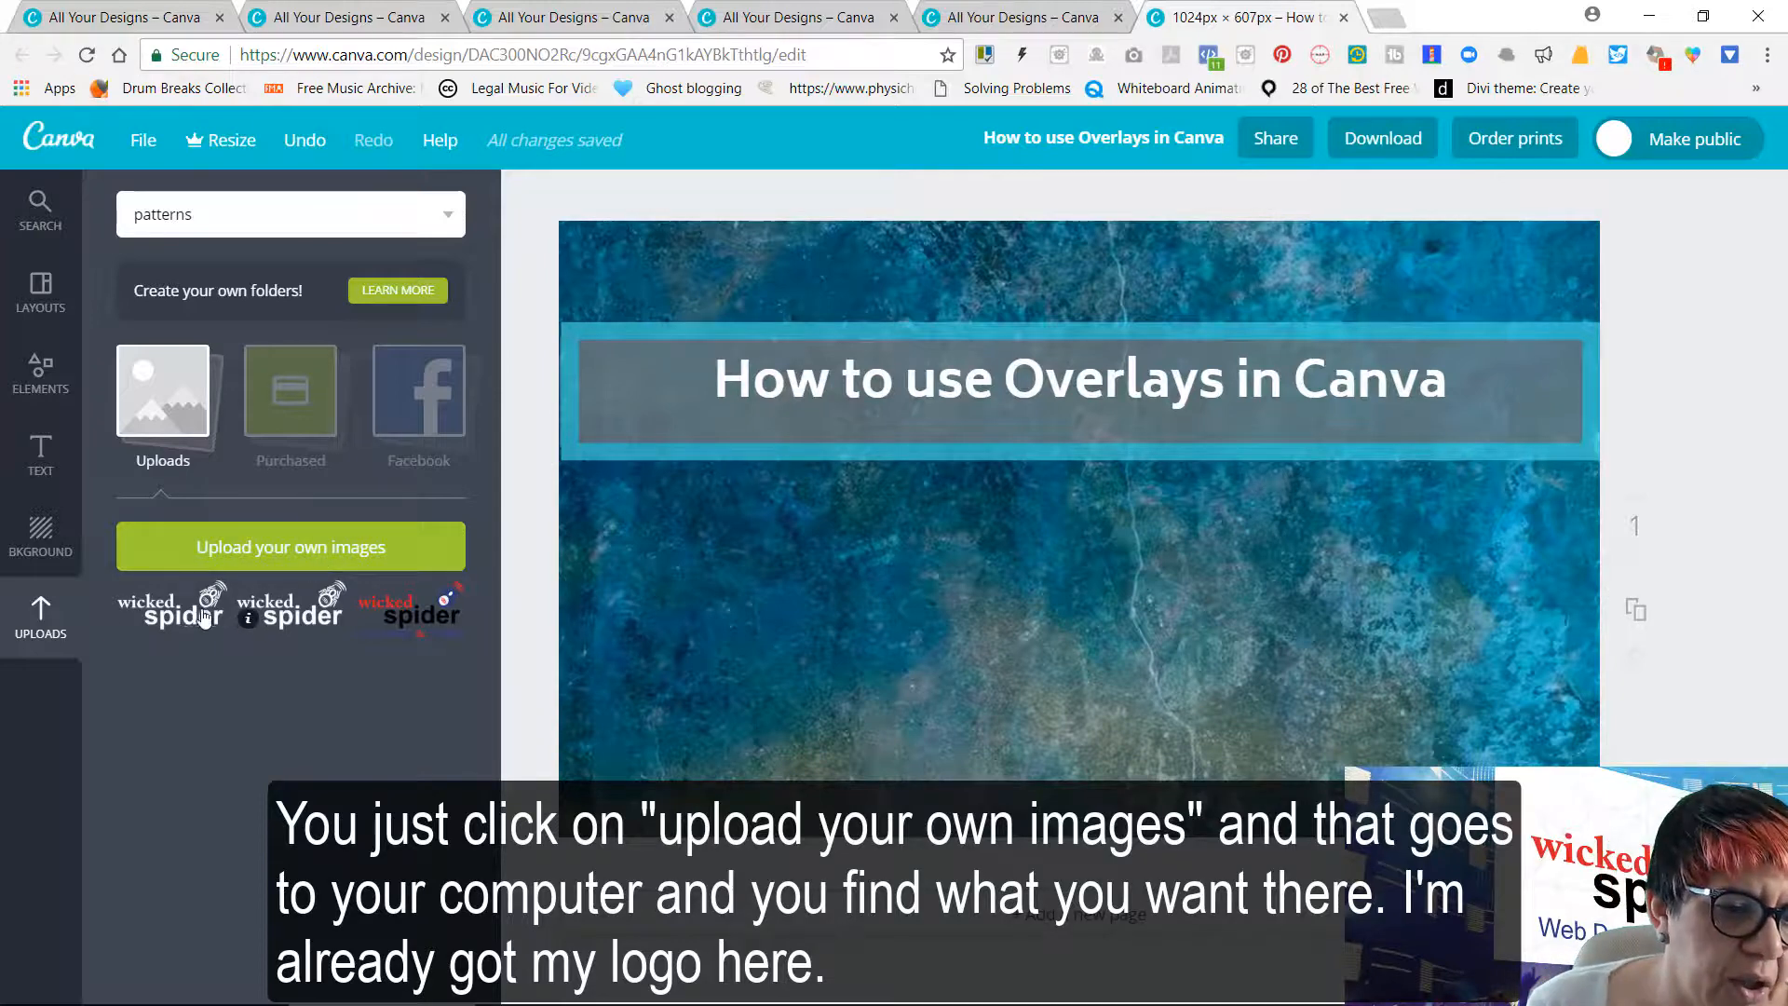
click(149, 610)
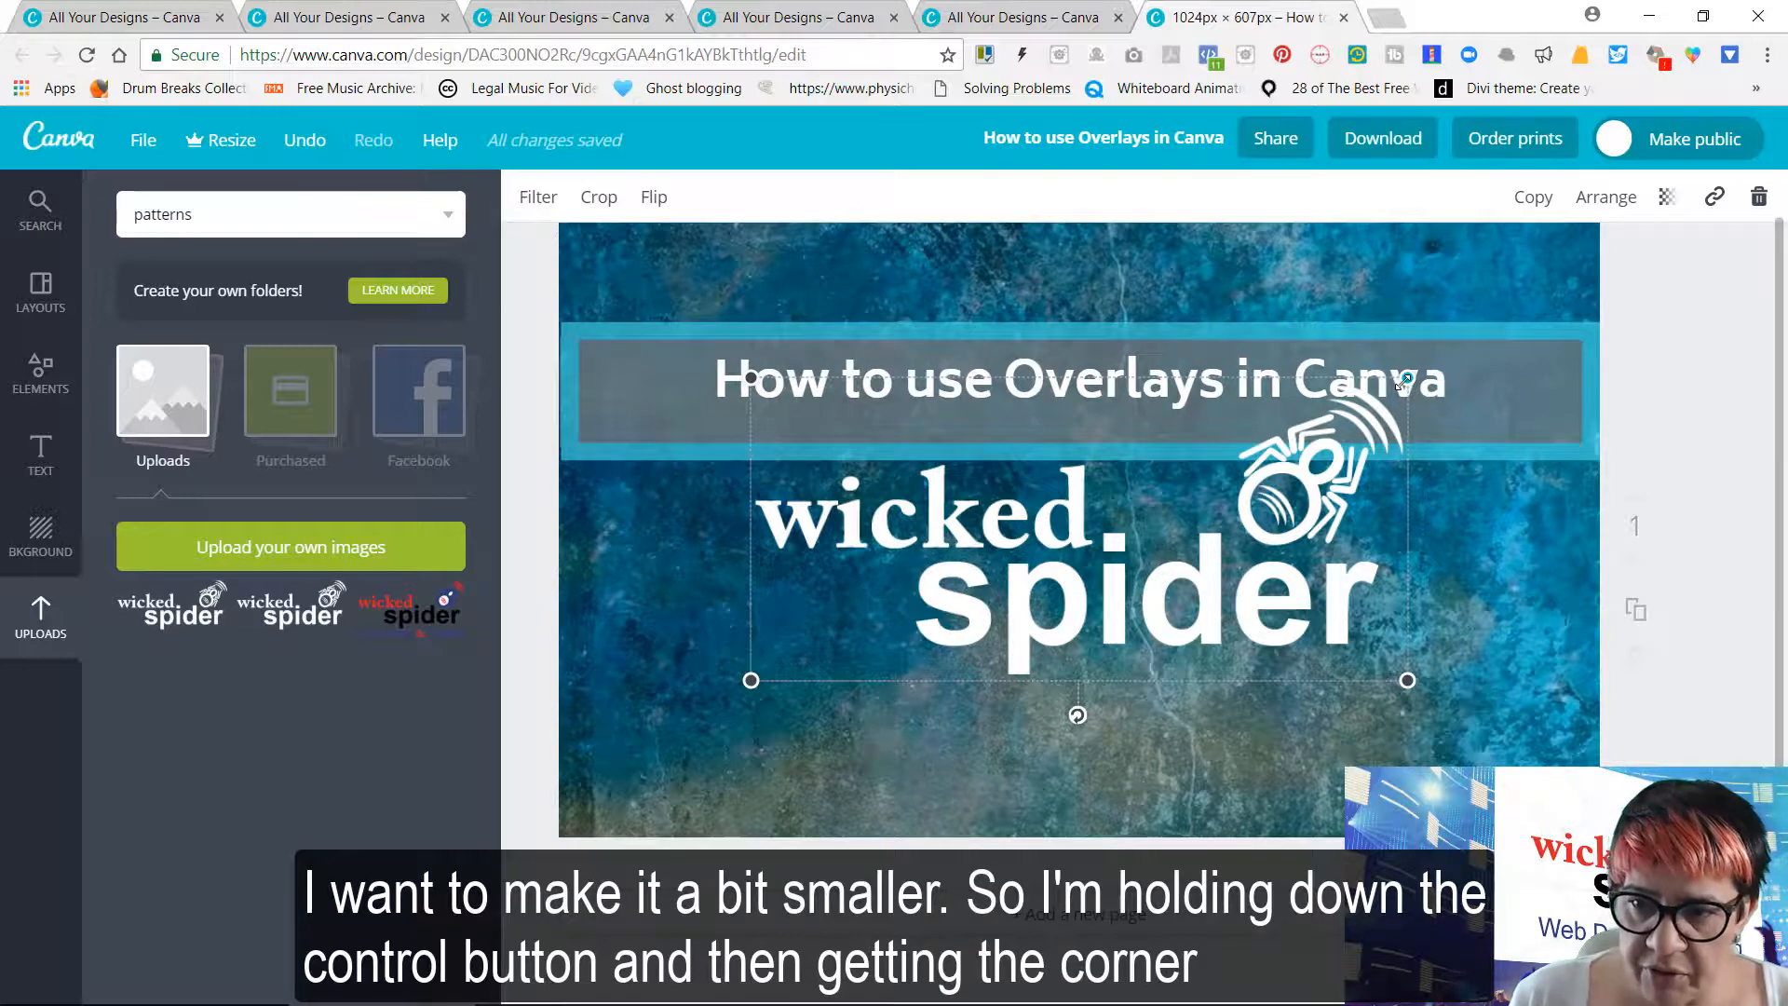
drag(1407, 379, 1474, 741)
click(1716, 619)
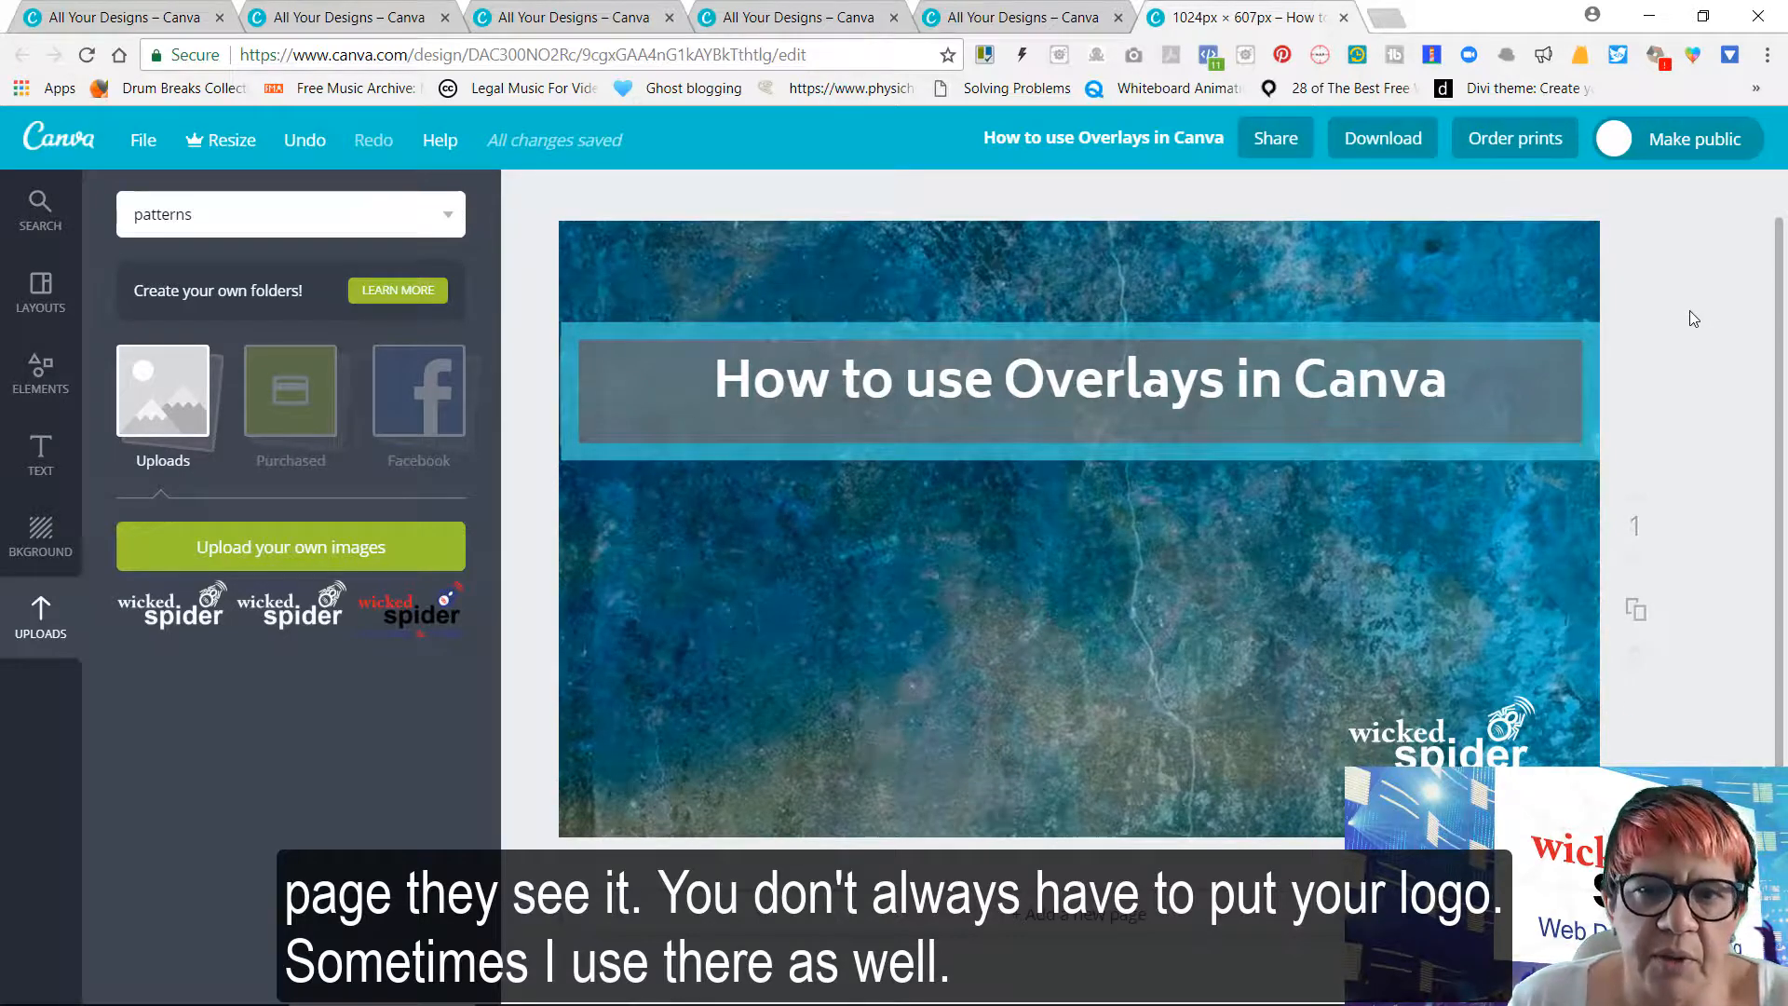
Download the finished design as a PNG and dismiss the download confirmation
click(1382, 141)
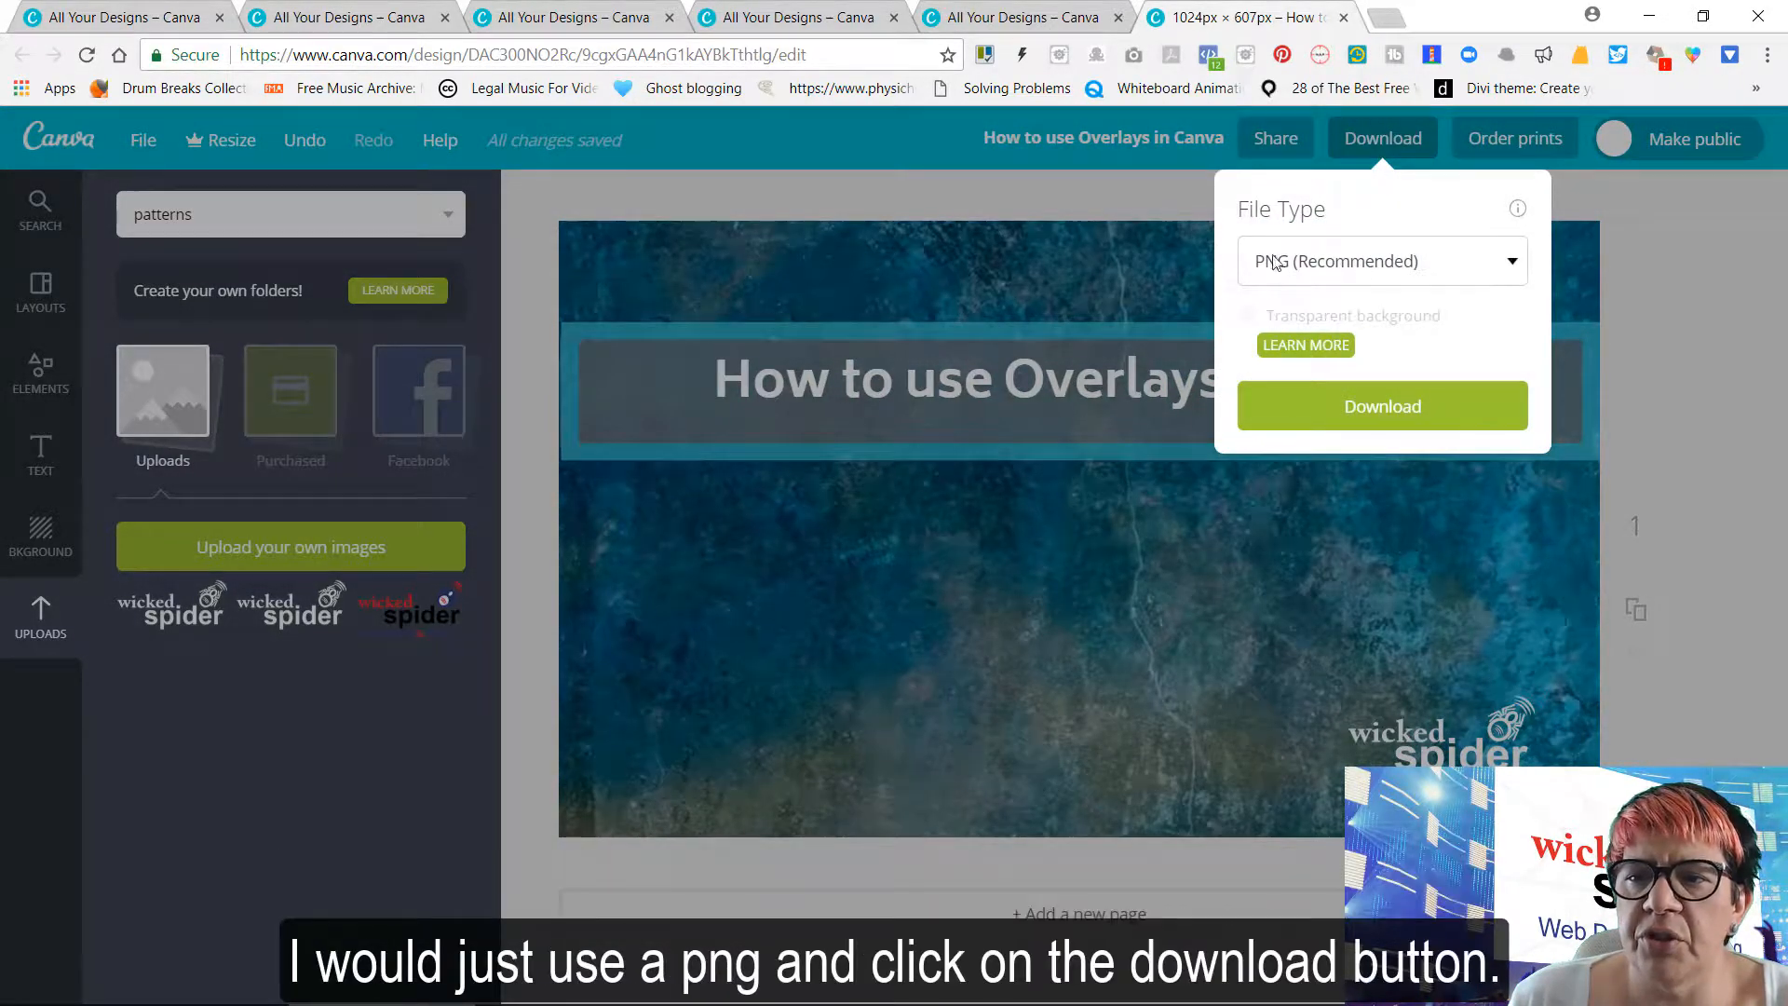
click(1377, 411)
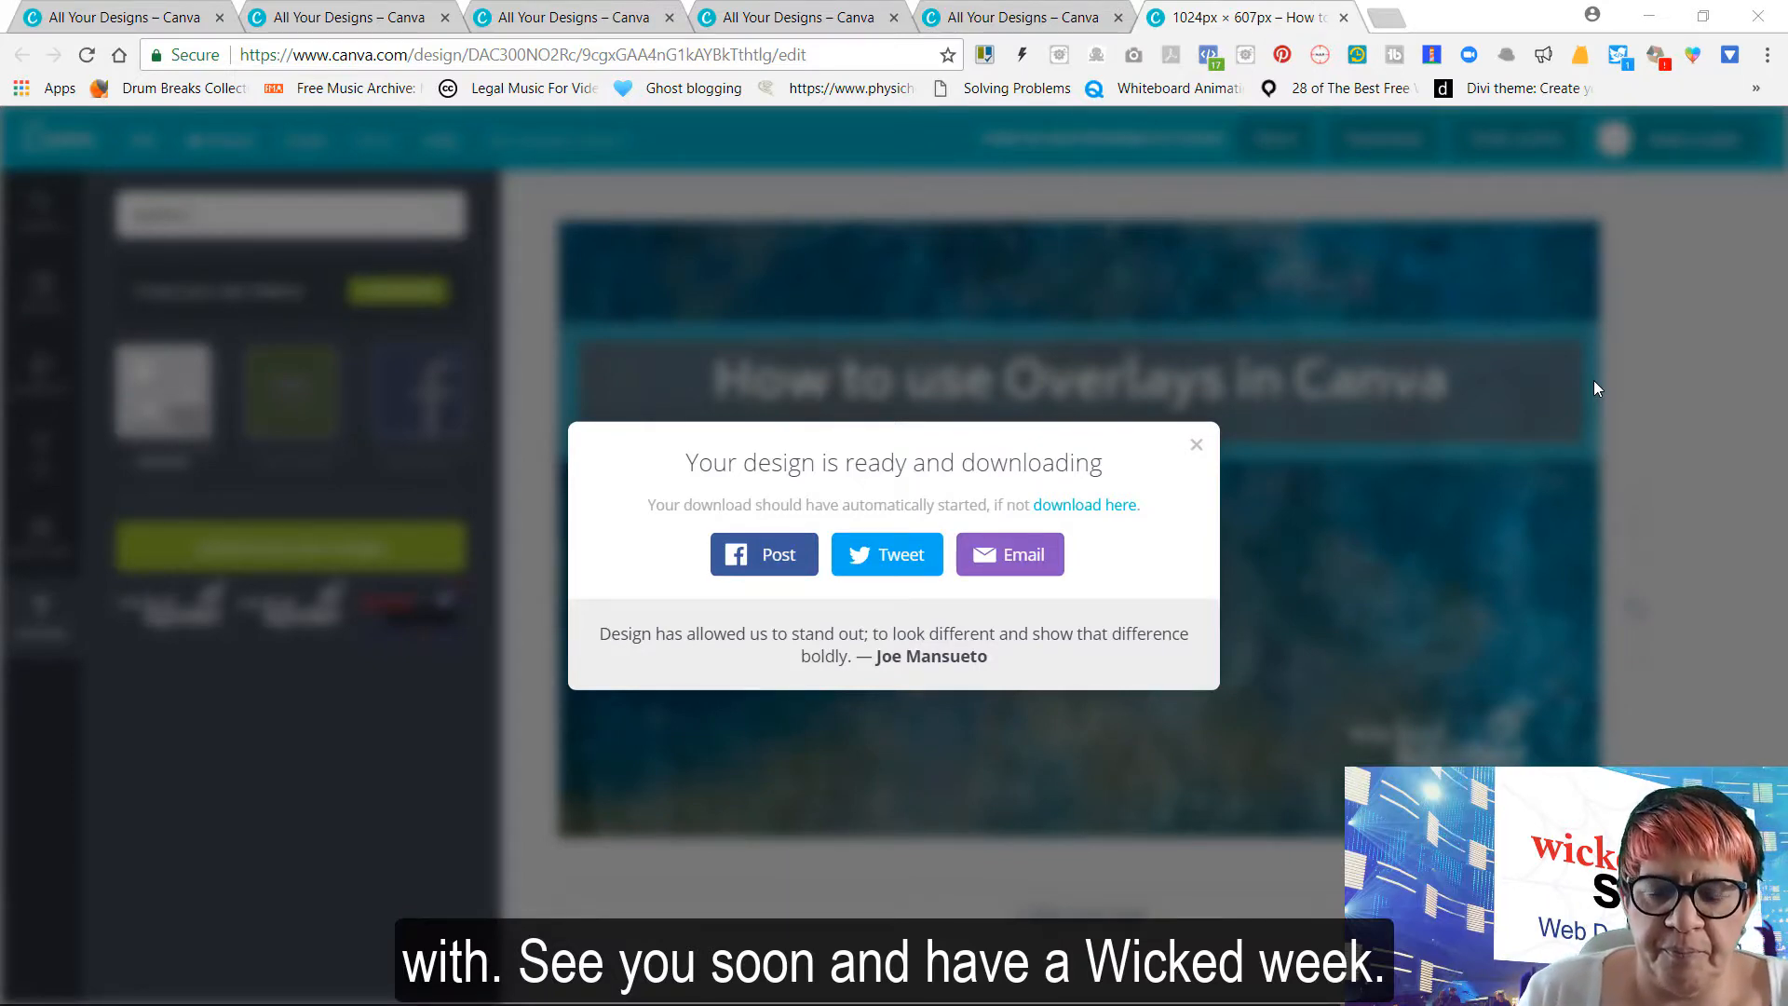
click(1197, 447)
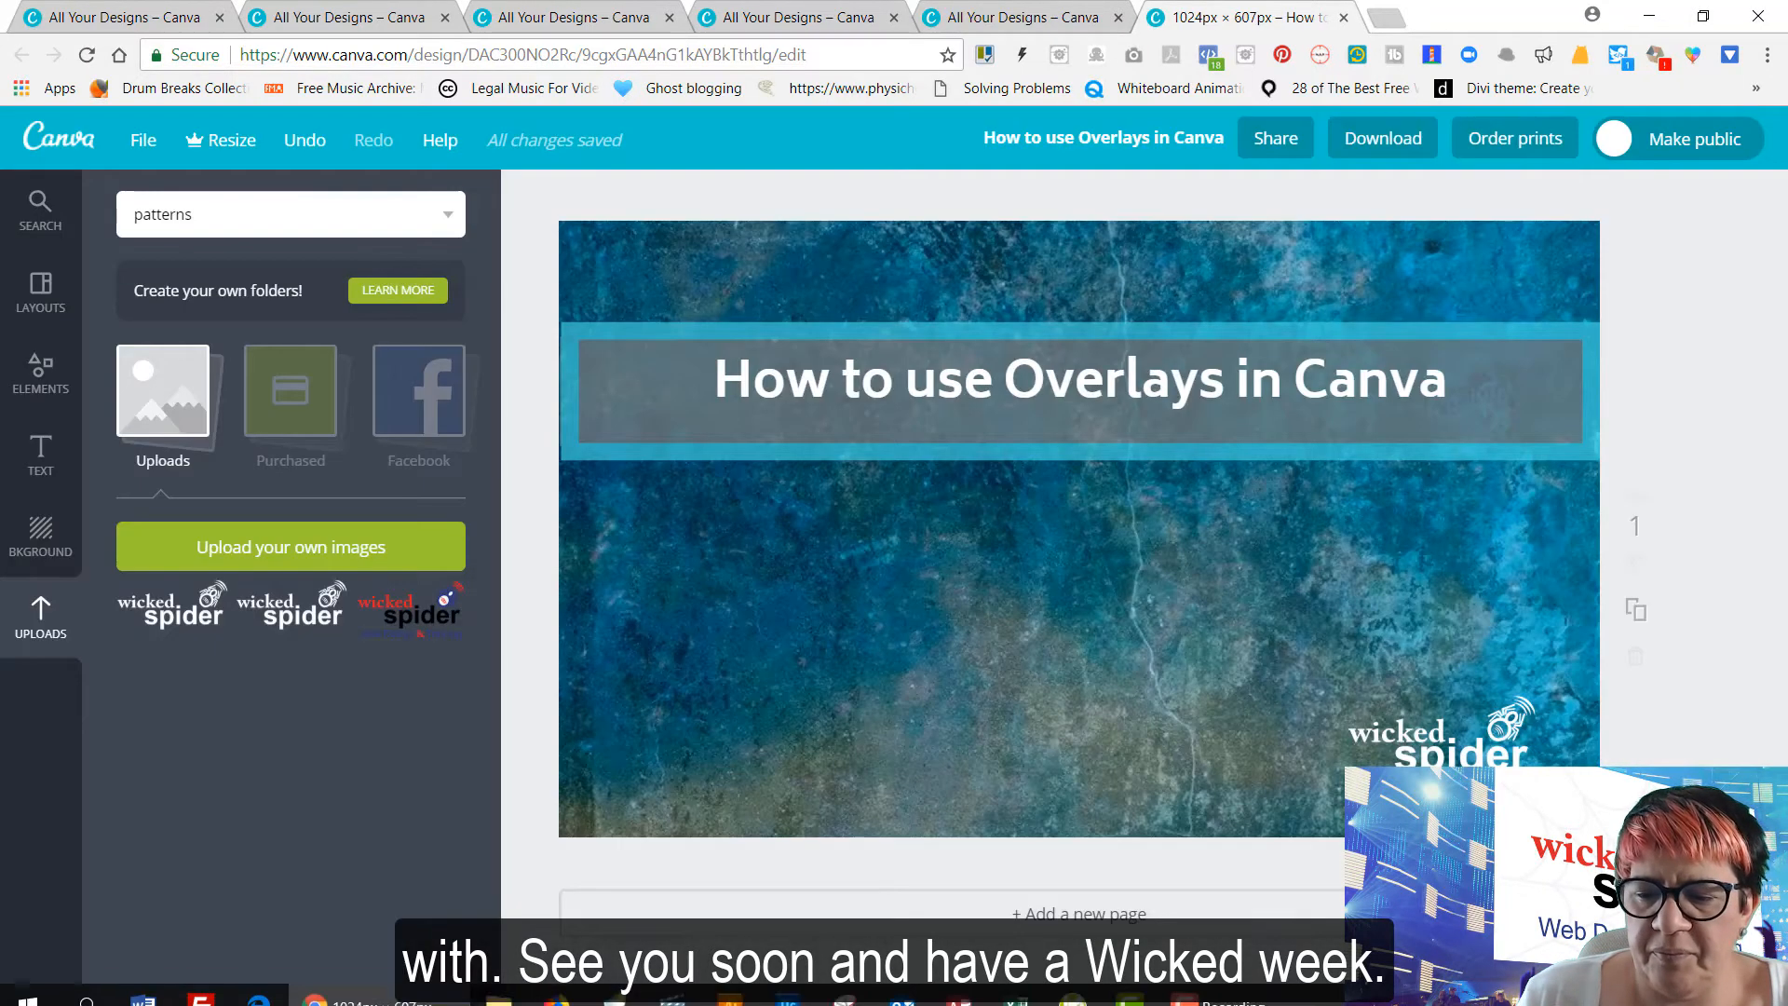